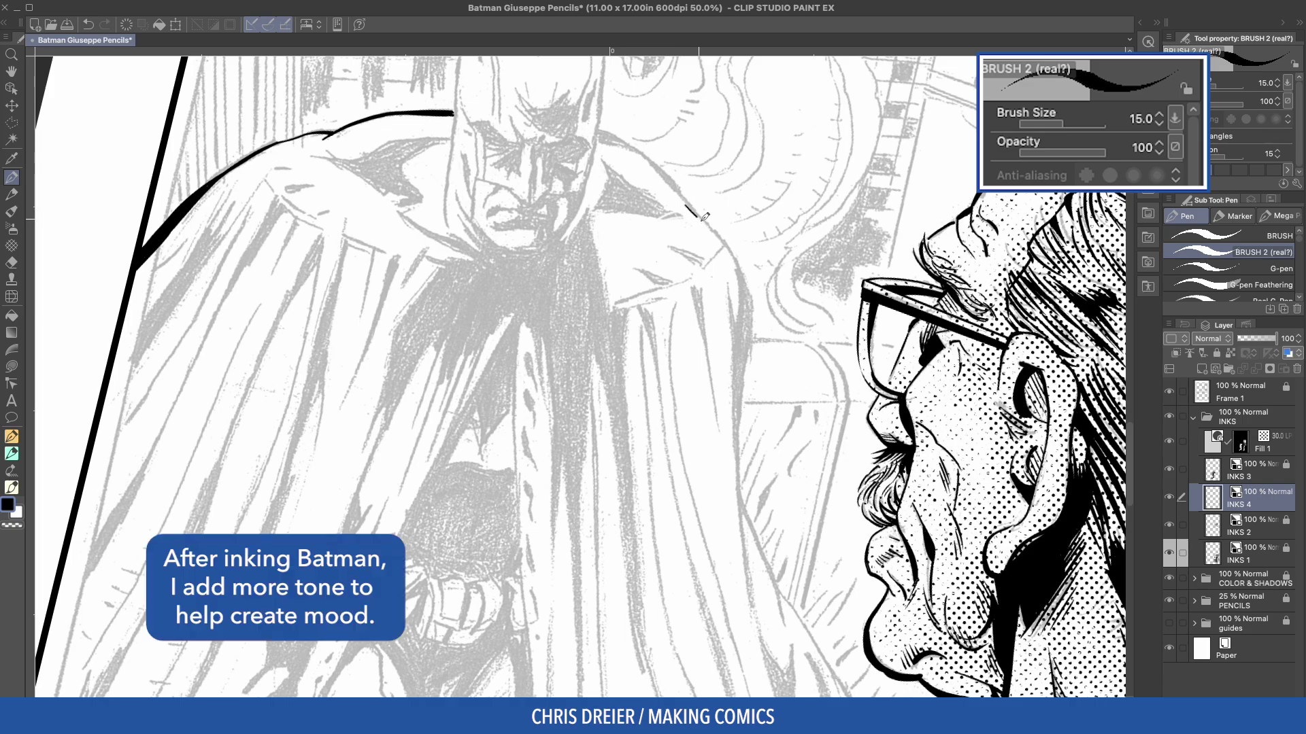
- Undo the last strokes and ink the outer contour and small fold of Batman's right cape shoulder with BRUSH 2 at size 15
{"action": "key", "text": "super+z"}
{"action": "key", "text": "super+z"}
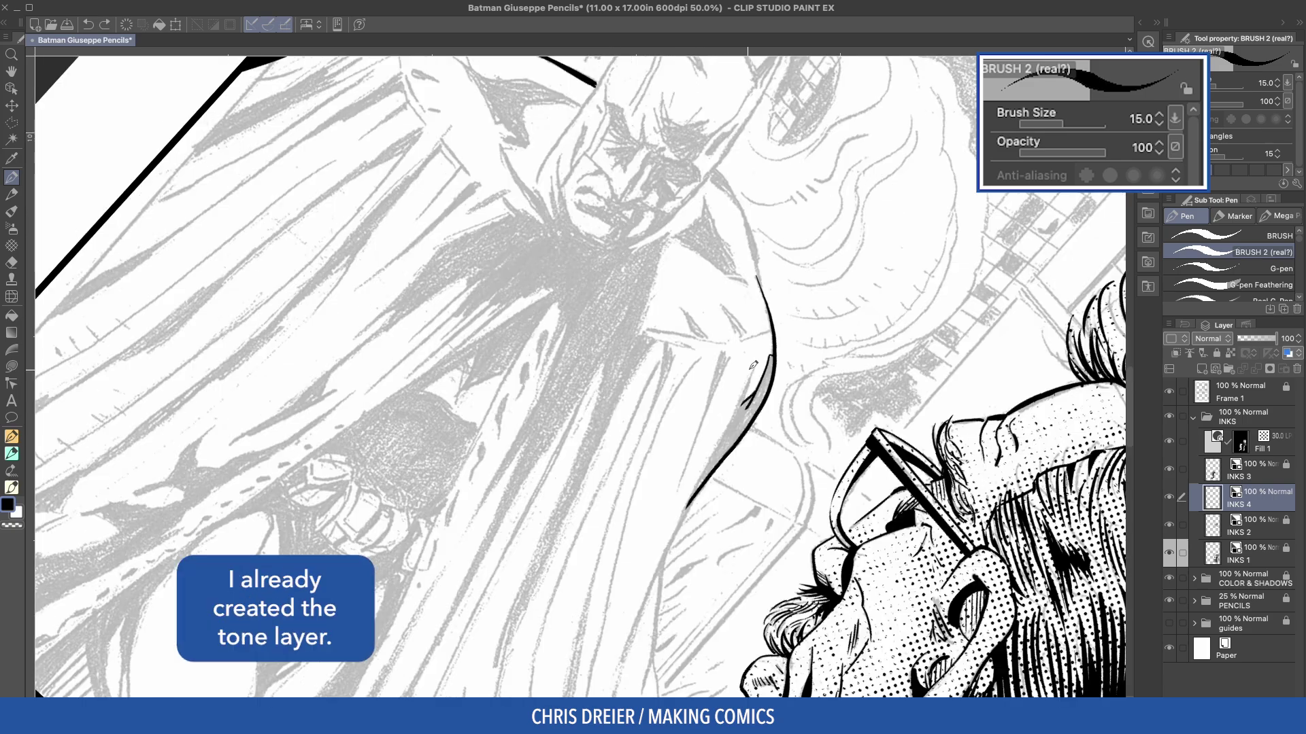
{"action": "mouse_move", "coordinate": [727, 428]}
{"action": "left_mouse_down"}
{"action": "mouse_move", "coordinate": [754, 373]}
{"action": "mouse_move", "coordinate": [728, 427]}
{"action": "left_mouse_up"}
{"action": "left_click_drag", "start_coordinate": [620, 411], "coordinate": [638, 281]}
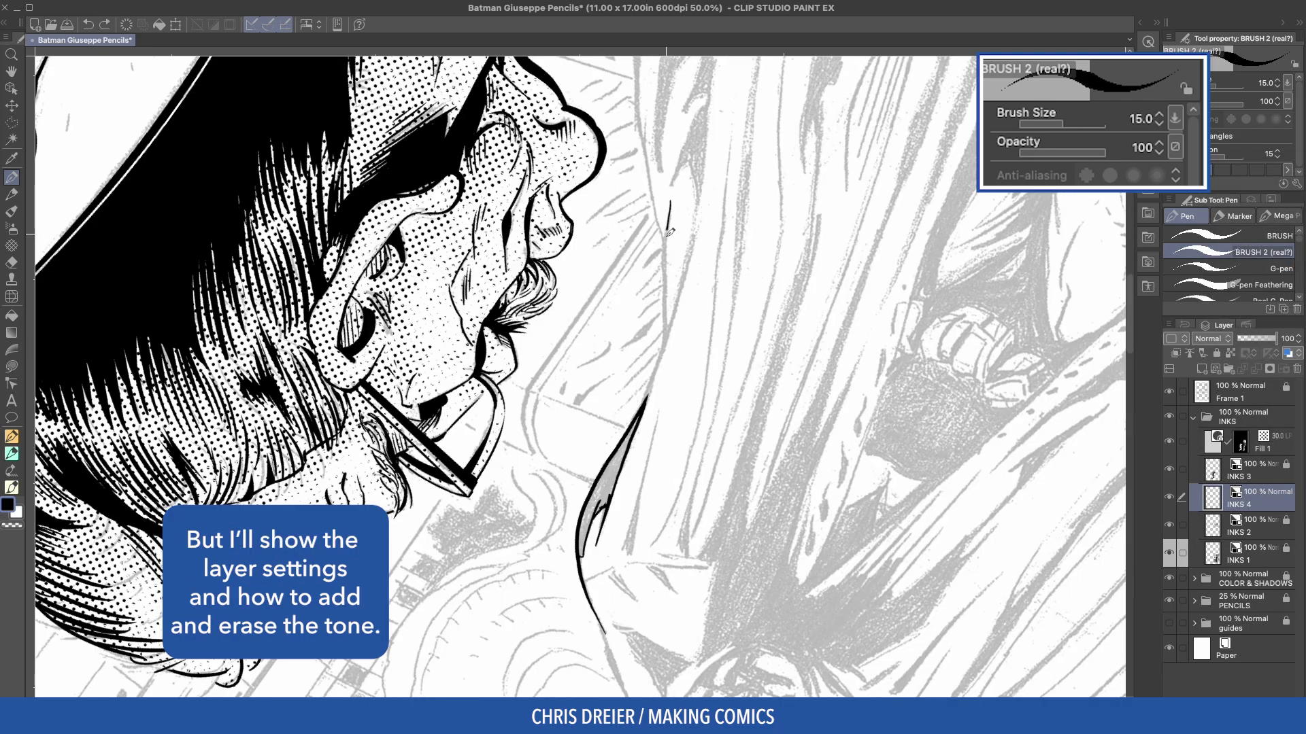
- Ink the cape's right outer edge from the shoulder fold down to the foreground man's collar
{"action": "left_click_drag", "start_coordinate": [667, 236], "coordinate": [665, 336]}
{"action": "left_click_drag", "start_coordinate": [665, 263], "coordinate": [665, 333]}
{"action": "left_click_drag", "start_coordinate": [698, 232], "coordinate": [657, 365]}
{"action": "mouse_move", "coordinate": [683, 271]}
{"action": "left_mouse_down"}
{"action": "mouse_move", "coordinate": [652, 381]}
{"action": "mouse_move", "coordinate": [663, 357]}
{"action": "left_mouse_up"}
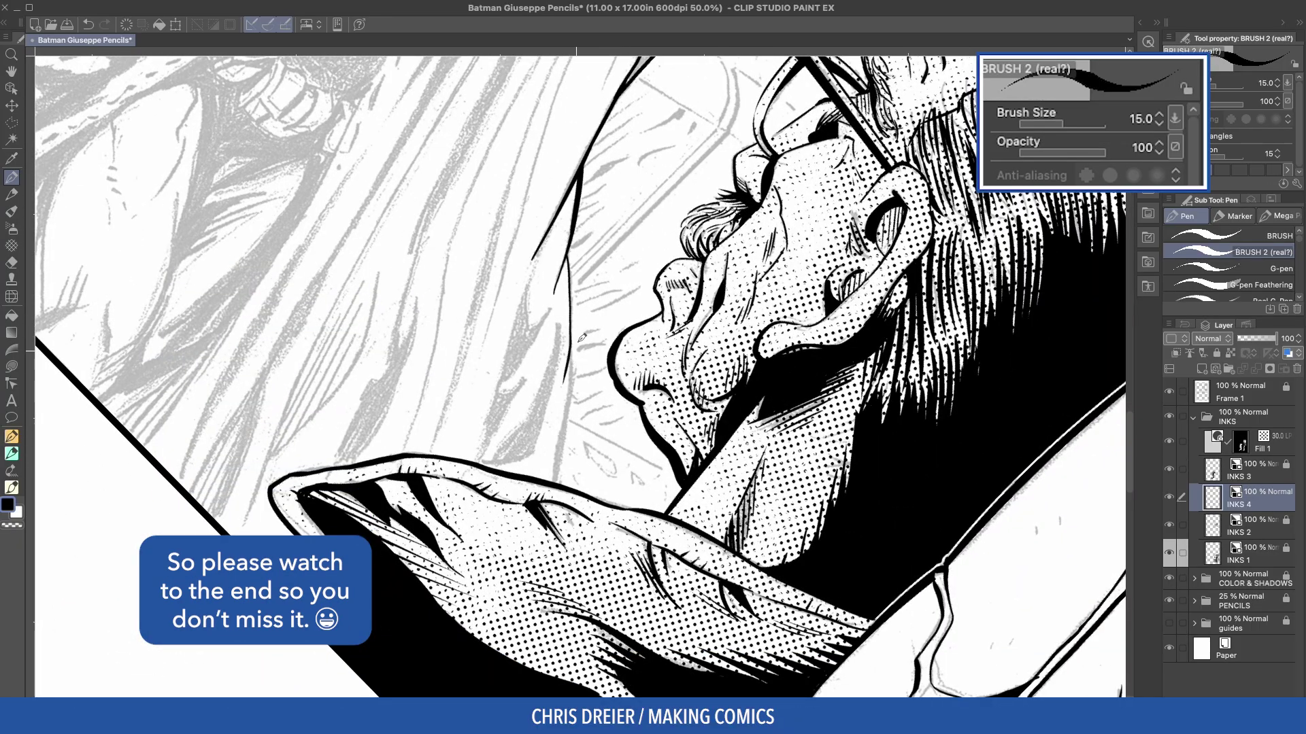
{"action": "left_click_drag", "start_coordinate": [570, 248], "coordinate": [559, 480]}
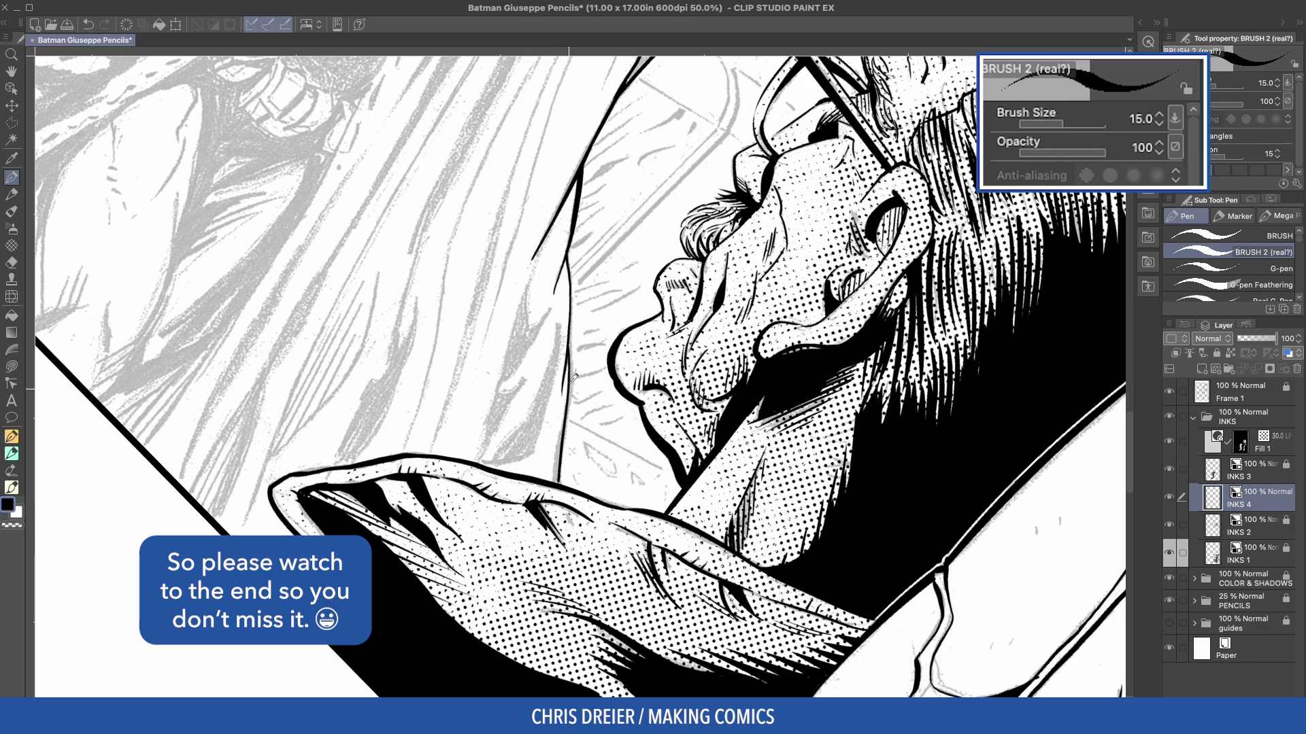
{"action": "left_click_drag", "start_coordinate": [573, 372], "coordinate": [553, 477]}
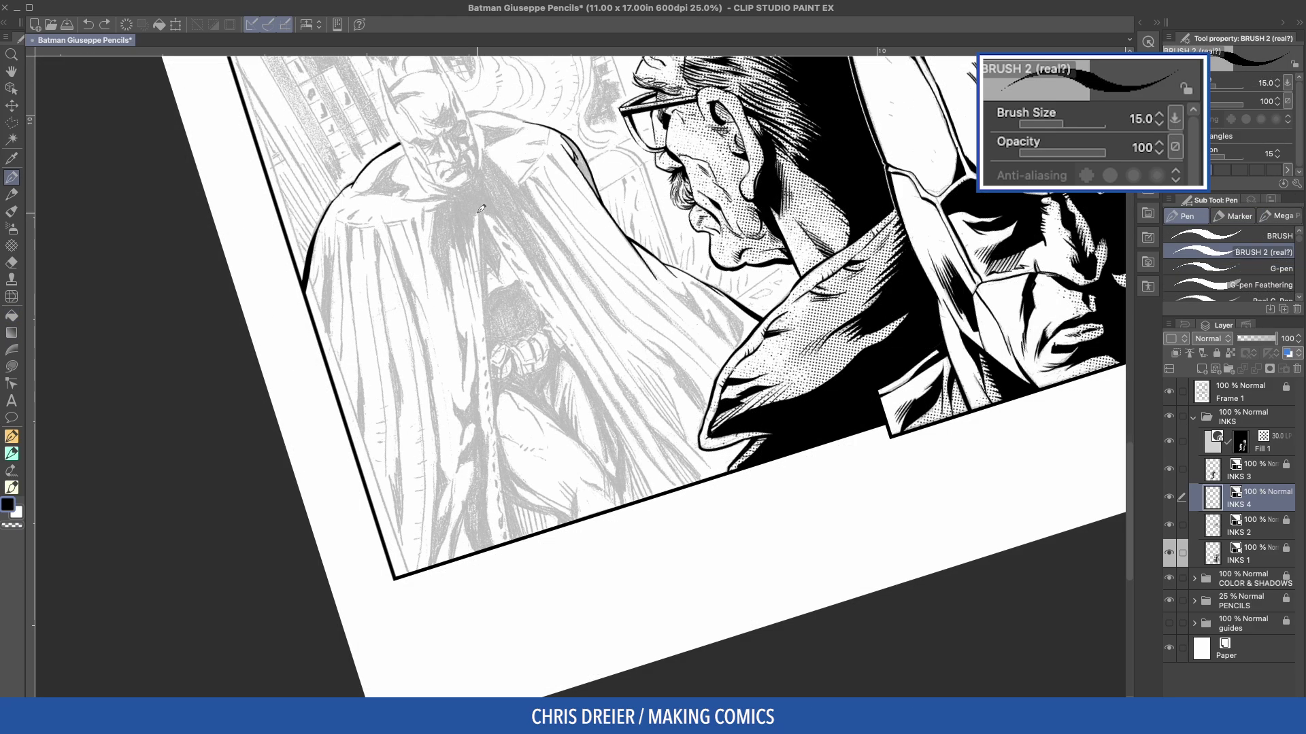
- Ink the left edge and the upper right edge of the cape opening over Batman's torso
{"action": "left_click_drag", "start_coordinate": [478, 223], "coordinate": [488, 323]}
{"action": "left_click_drag", "start_coordinate": [486, 259], "coordinate": [503, 452]}
{"action": "key", "text": "ctrl+z"}
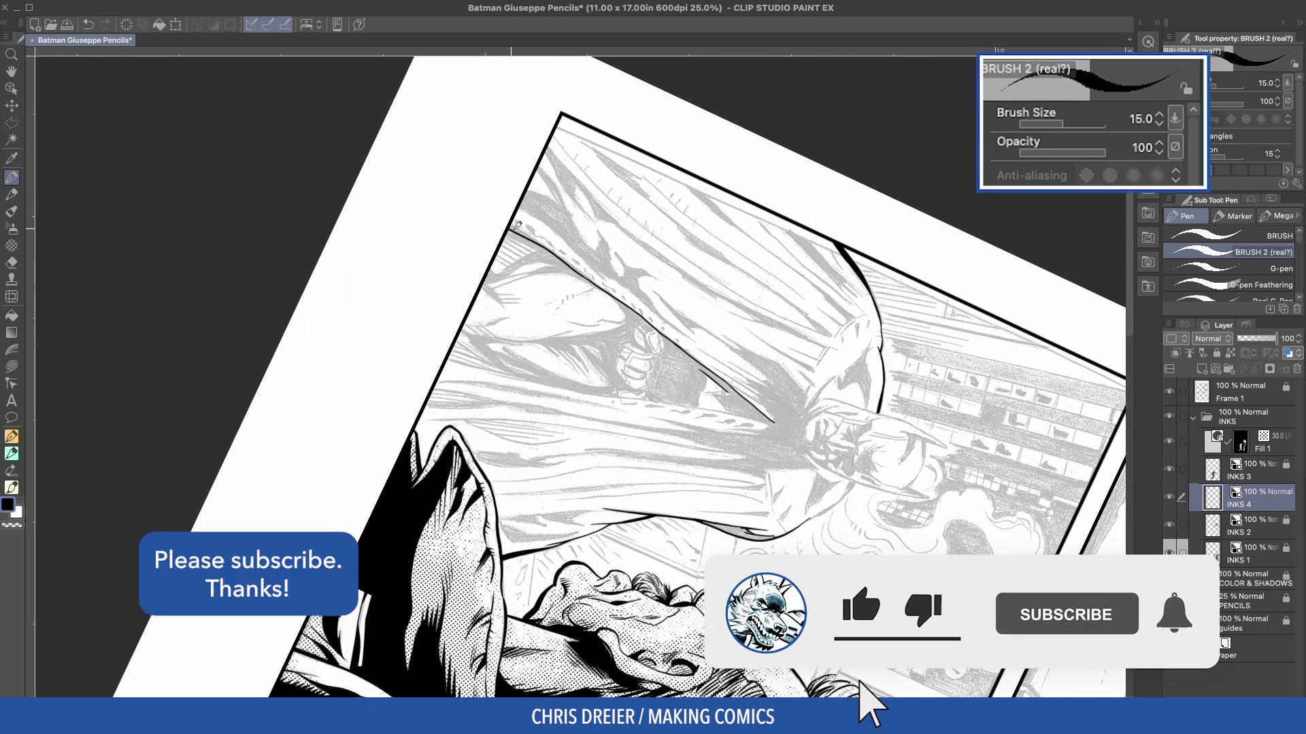
{"action": "left_click_drag", "start_coordinate": [507, 227], "coordinate": [571, 262]}
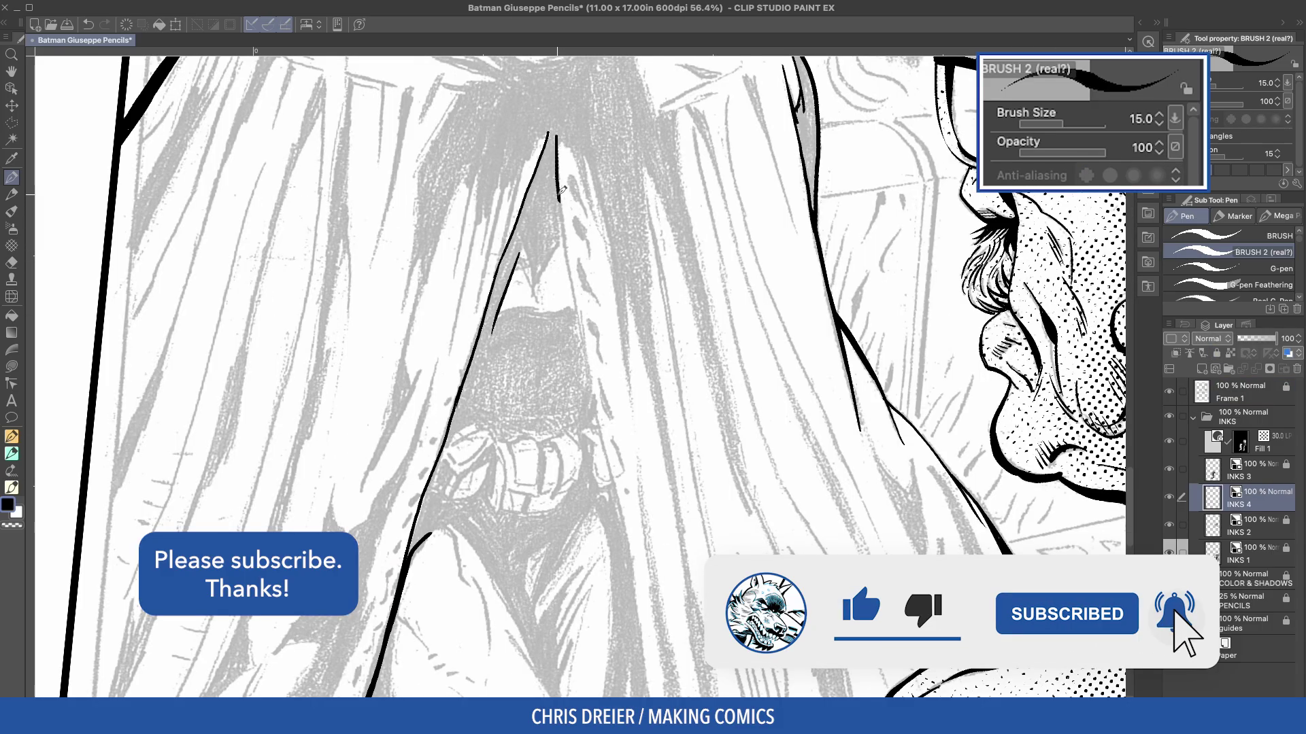
{"action": "left_click_drag", "start_coordinate": [557, 189], "coordinate": [586, 332]}
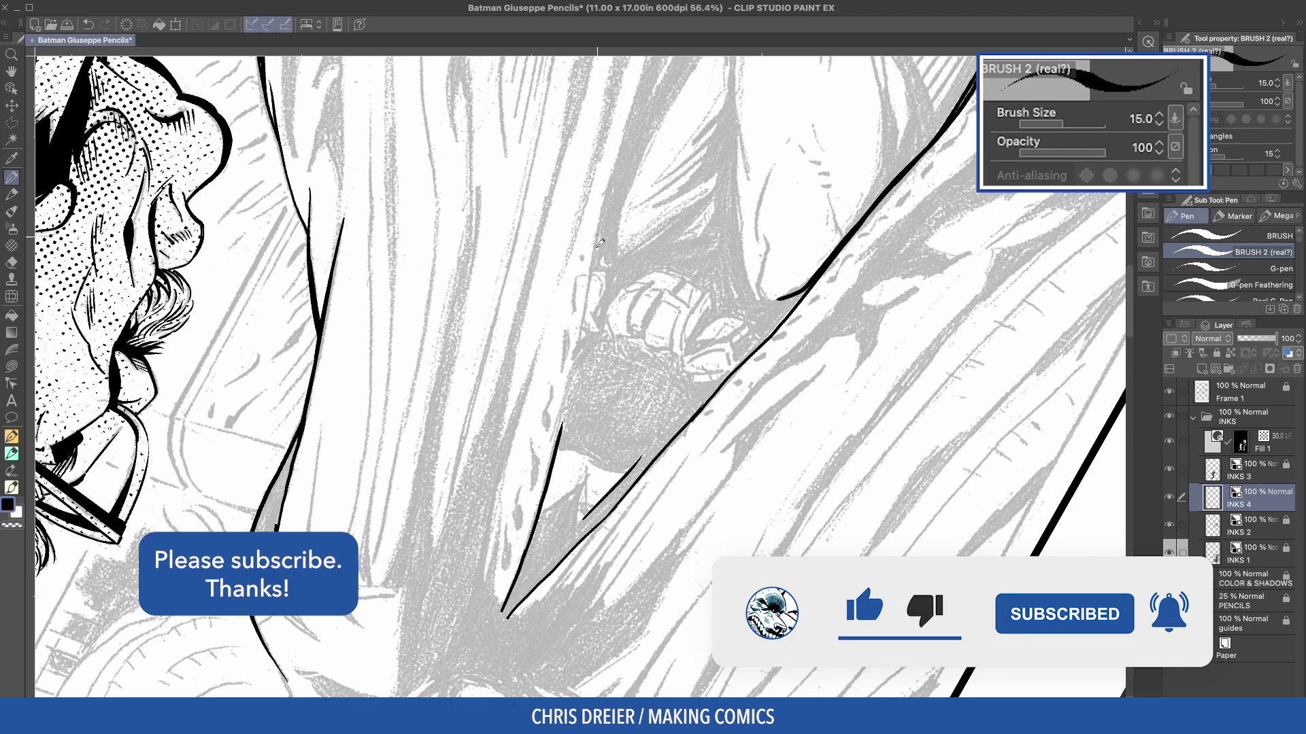
{"action": "mouse_move", "coordinate": [599, 243]}
{"action": "left_mouse_down"}
{"action": "mouse_move", "coordinate": [560, 453]}
{"action": "mouse_move", "coordinate": [568, 394]}
{"action": "mouse_move", "coordinate": [503, 607]}
{"action": "mouse_move", "coordinate": [503, 530]}
{"action": "mouse_move", "coordinate": [504, 601]}
{"action": "mouse_move", "coordinate": [554, 582]}
{"action": "left_mouse_up"}
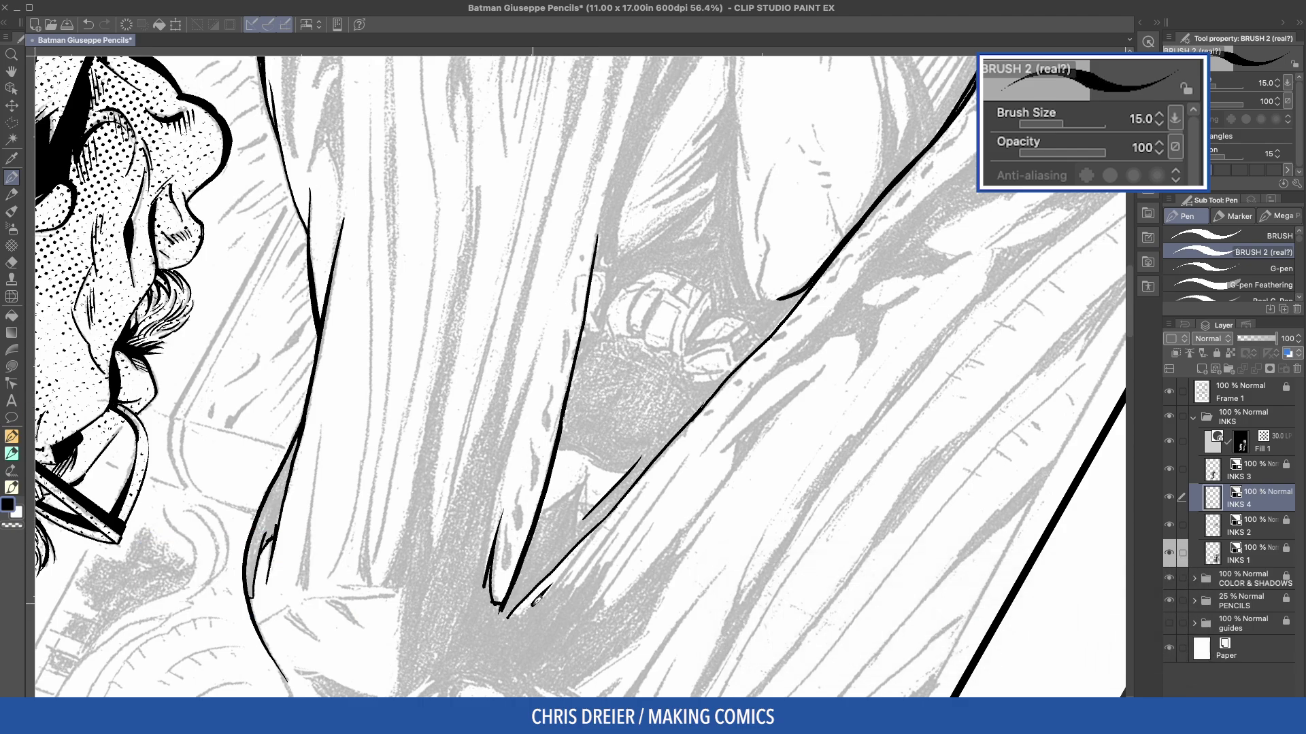
- Add tapered fold strokes along the cape just below the peak of its opening
{"action": "left_click_drag", "start_coordinate": [497, 617], "coordinate": [541, 600]}
{"action": "mouse_move", "coordinate": [616, 513]}
{"action": "left_mouse_down"}
{"action": "mouse_move", "coordinate": [539, 602]}
{"action": "mouse_move", "coordinate": [550, 599]}
{"action": "left_mouse_up"}
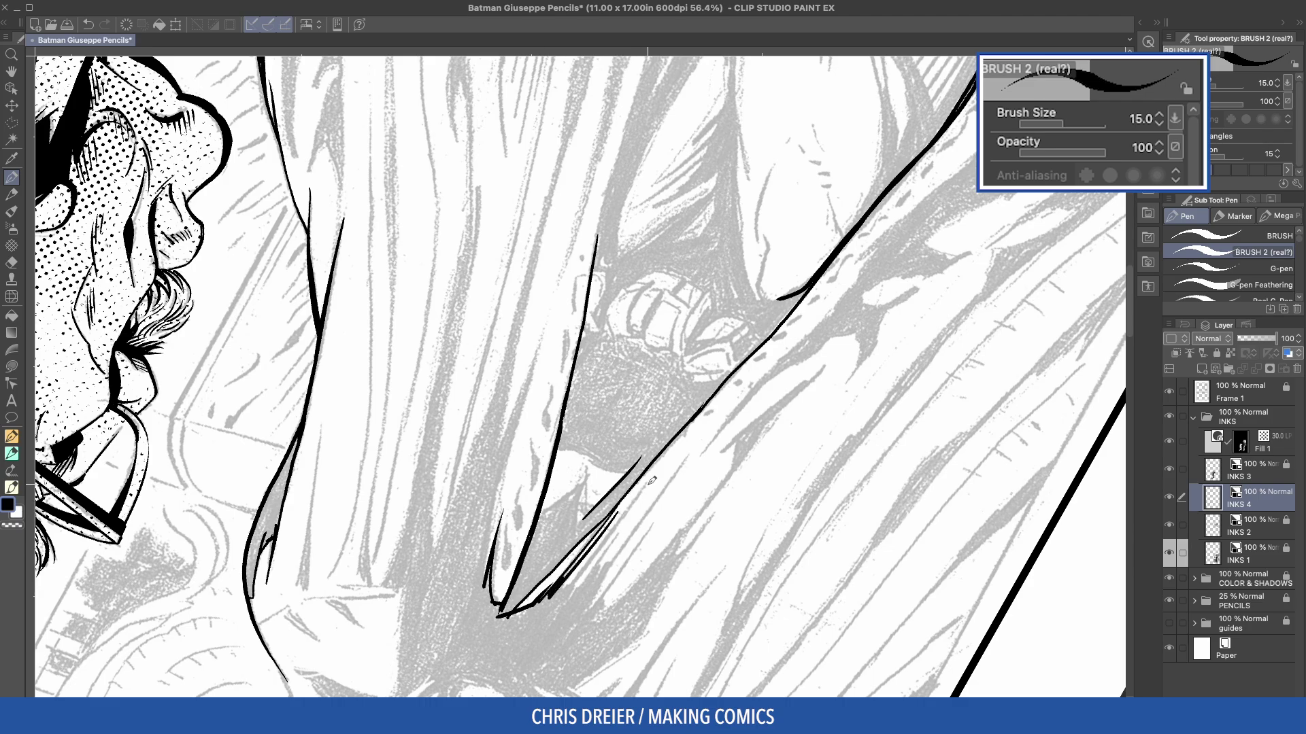
{"action": "left_click_drag", "start_coordinate": [615, 518], "coordinate": [552, 607]}
{"action": "left_click_drag", "start_coordinate": [583, 559], "coordinate": [554, 606]}
- Extend the right edge of the cape opening past the belt and leg down to the panel border
{"action": "left_click_drag", "start_coordinate": [525, 439], "coordinate": [476, 686]}
{"action": "left_click_drag", "start_coordinate": [658, 141], "coordinate": [607, 284]}
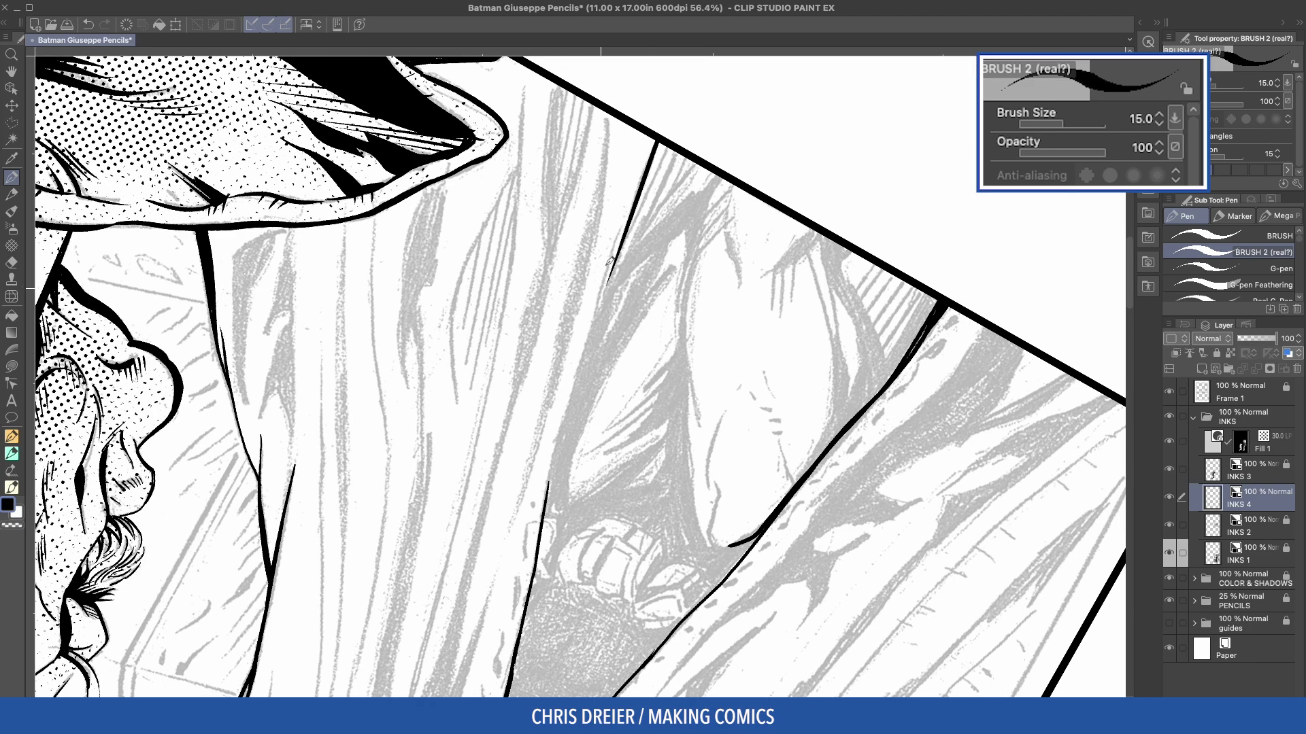
{"action": "mouse_move", "coordinate": [623, 214]}
{"action": "left_mouse_down"}
{"action": "mouse_move", "coordinate": [598, 359]}
{"action": "mouse_move", "coordinate": [614, 250]}
{"action": "mouse_move", "coordinate": [584, 367]}
{"action": "mouse_move", "coordinate": [620, 272]}
{"action": "mouse_move", "coordinate": [549, 494]}
{"action": "left_mouse_up"}
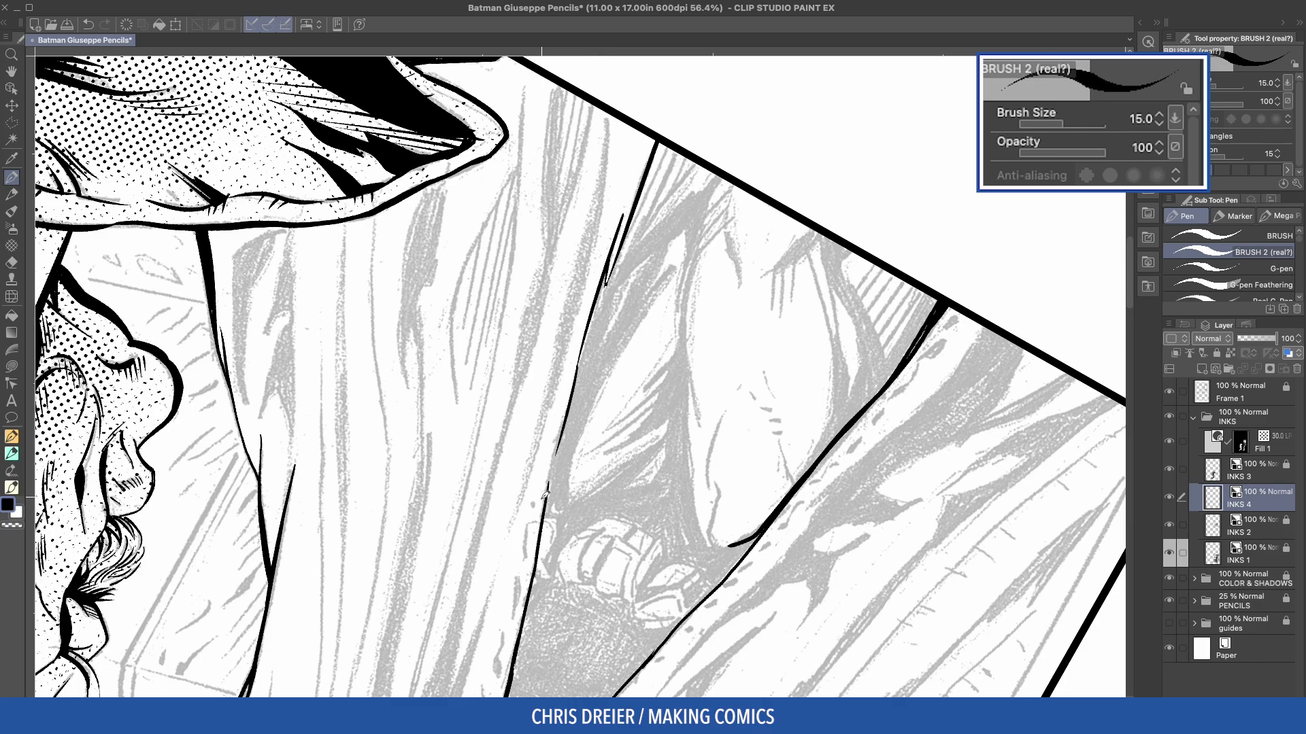
{"action": "mouse_move", "coordinate": [573, 404]}
{"action": "left_mouse_down"}
{"action": "mouse_move", "coordinate": [550, 485]}
{"action": "mouse_move", "coordinate": [608, 323]}
{"action": "mouse_move", "coordinate": [549, 488]}
{"action": "left_mouse_up"}
{"action": "key", "text": "super+z"}
{"action": "double_click", "coordinate": [581, 265]}
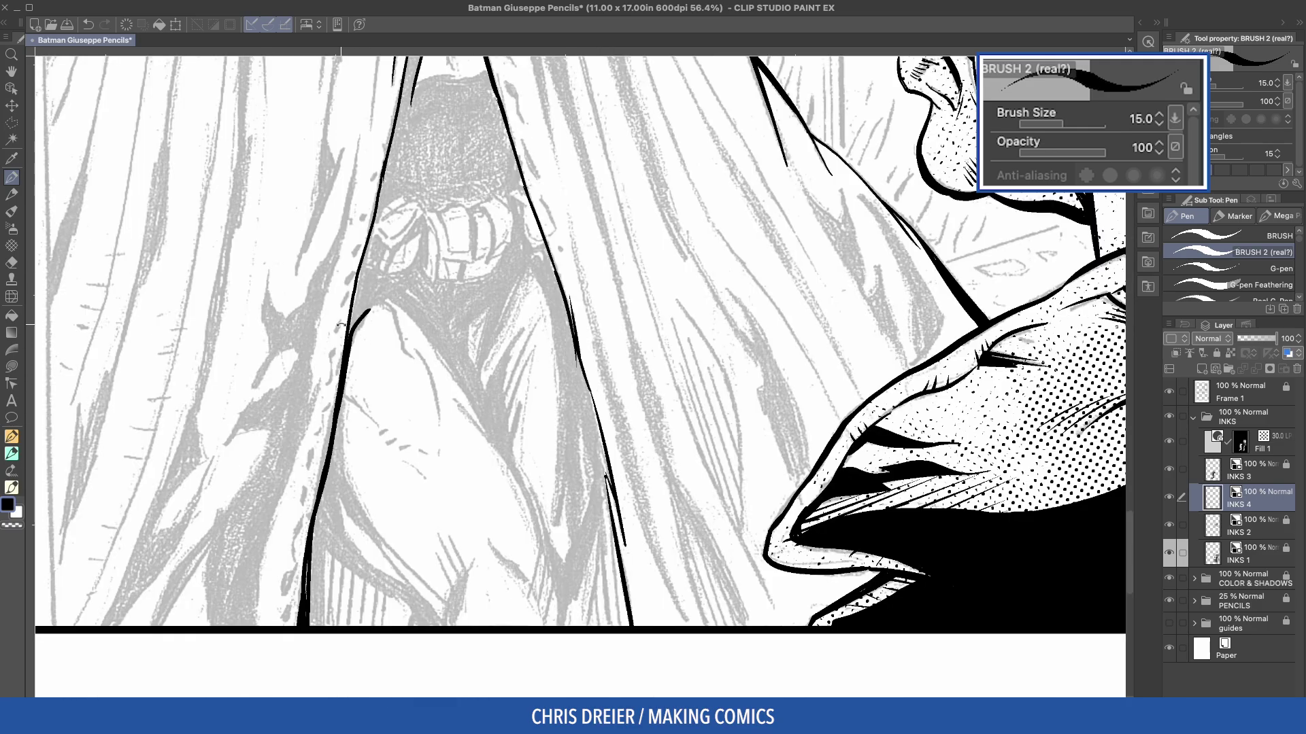
{"action": "left_click_drag", "start_coordinate": [476, 197], "coordinate": [568, 573]}
- Thicken the right shoulder line next to Batman's head and fill its gap with black
{"action": "mouse_move", "coordinate": [248, 98]}
{"action": "left_mouse_down"}
{"action": "mouse_move", "coordinate": [256, 287]}
{"action": "mouse_move", "coordinate": [524, 186]}
{"action": "mouse_move", "coordinate": [504, 282]}
{"action": "mouse_move", "coordinate": [517, 308]}
{"action": "left_mouse_up"}
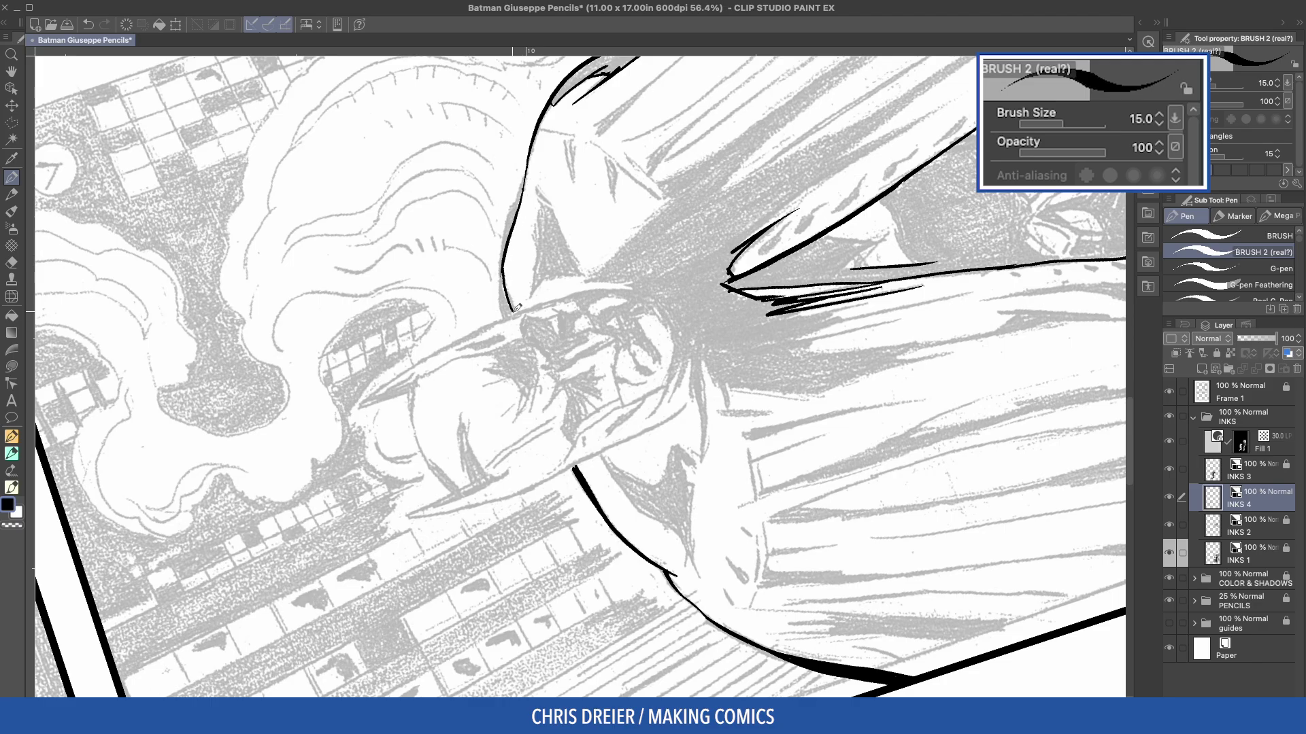
{"action": "mouse_move", "coordinate": [530, 170]}
{"action": "left_mouse_down"}
{"action": "mouse_move", "coordinate": [504, 252]}
{"action": "mouse_move", "coordinate": [506, 313]}
{"action": "left_mouse_up"}
{"action": "key", "text": "g"}
{"action": "left_click", "coordinate": [510, 228]}
- Ink both outer sides of Batman's cowl from the ear tips down to the jaw
{"action": "mouse_move", "coordinate": [740, 133]}
{"action": "left_mouse_down"}
{"action": "mouse_move", "coordinate": [705, 220]}
{"action": "mouse_move", "coordinate": [705, 425]}
{"action": "left_mouse_up"}
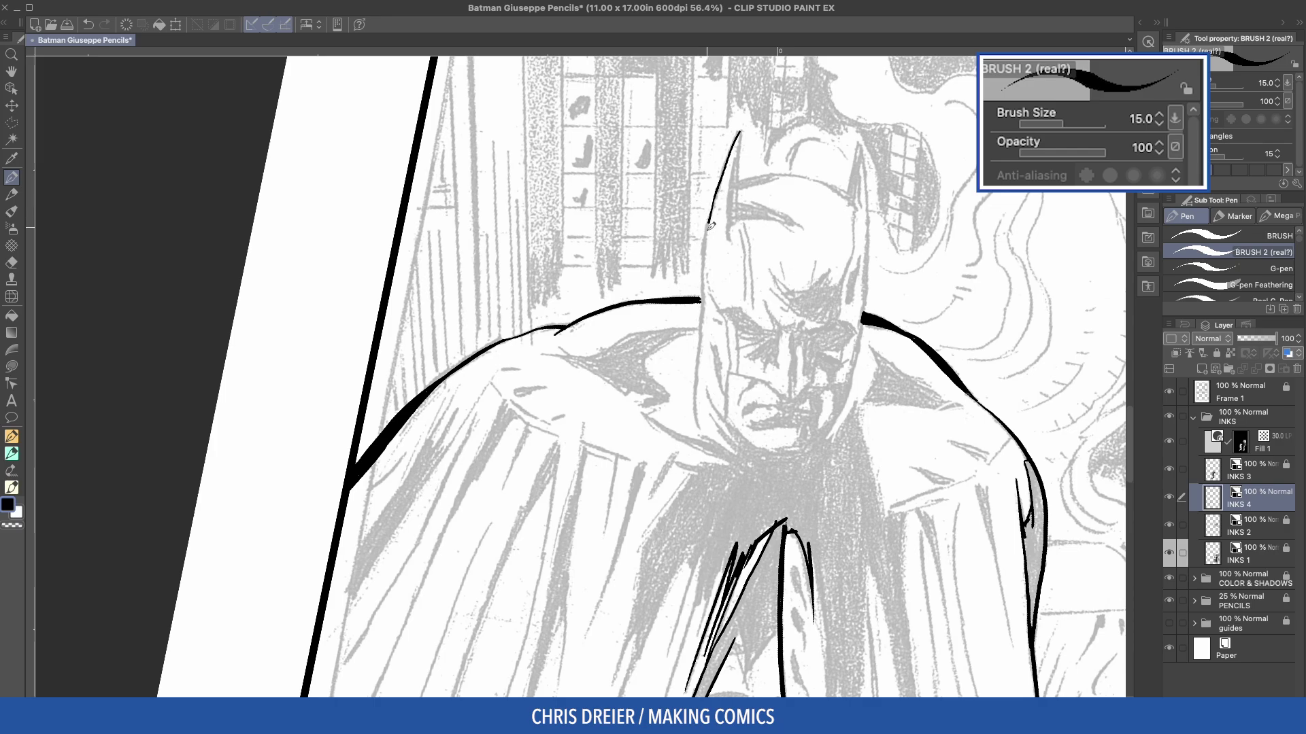
{"action": "key", "text": "ctrl+z"}
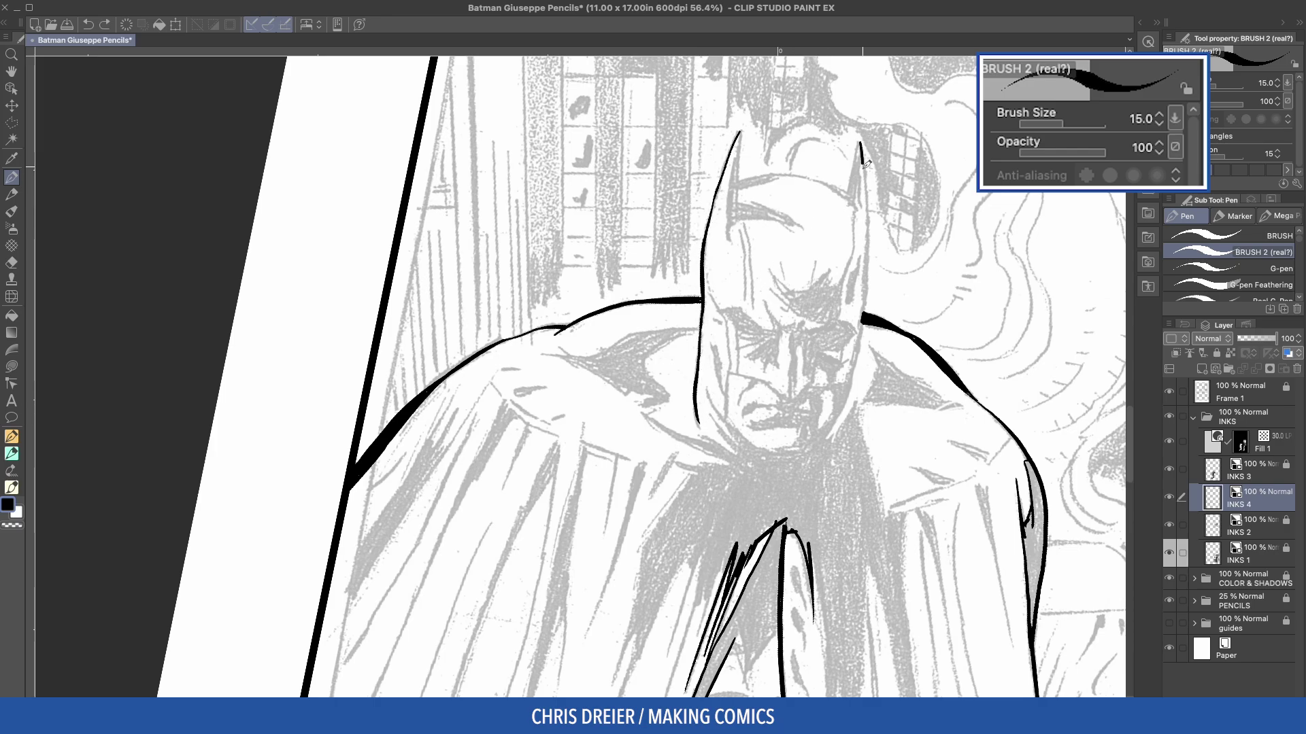
{"action": "mouse_move", "coordinate": [866, 164]}
{"action": "left_mouse_down"}
{"action": "mouse_move", "coordinate": [866, 315]}
{"action": "mouse_move", "coordinate": [840, 419]}
{"action": "mouse_move", "coordinate": [861, 398]}
{"action": "mouse_move", "coordinate": [820, 450]}
{"action": "mouse_move", "coordinate": [842, 426]}
{"action": "mouse_move", "coordinate": [816, 453]}
{"action": "left_mouse_up"}
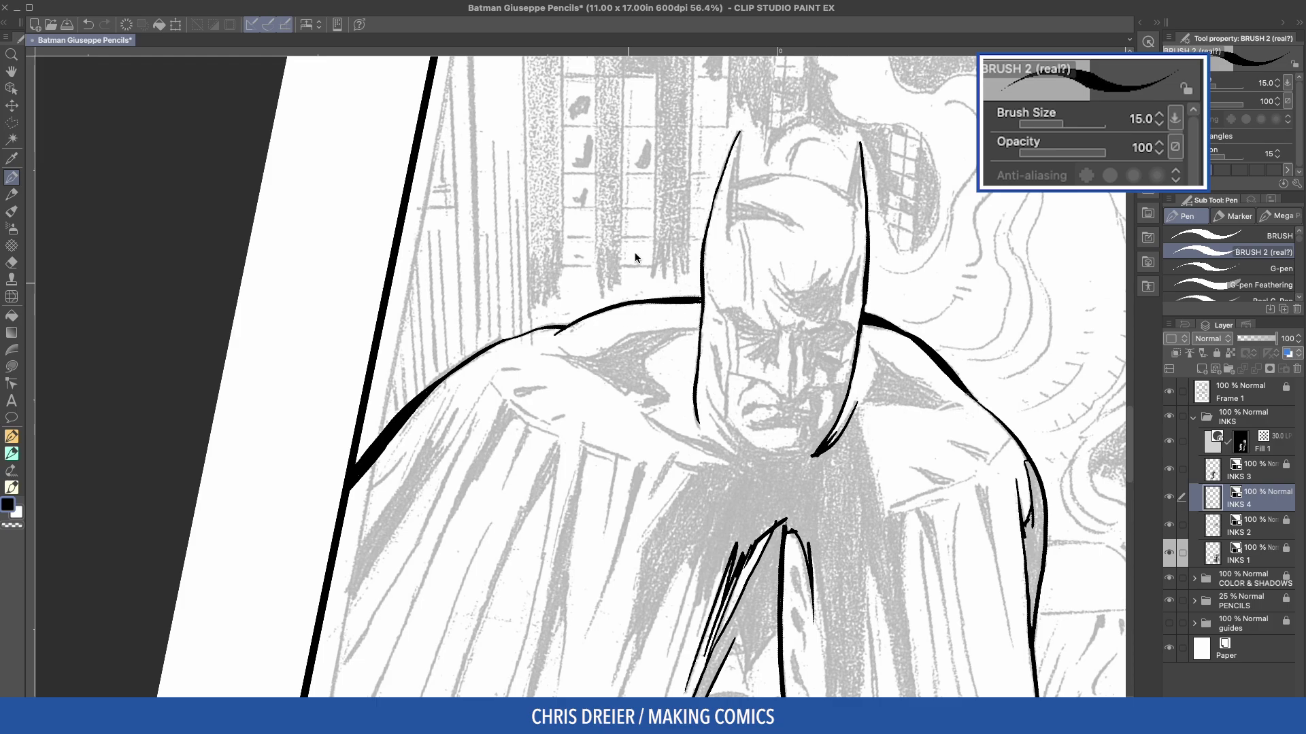
- Ink the inner edges of both cowl ears, with a heavy shadow inside the left one
{"action": "left_click_drag", "start_coordinate": [741, 136], "coordinate": [735, 213]}
{"action": "left_click_drag", "start_coordinate": [734, 162], "coordinate": [727, 222]}
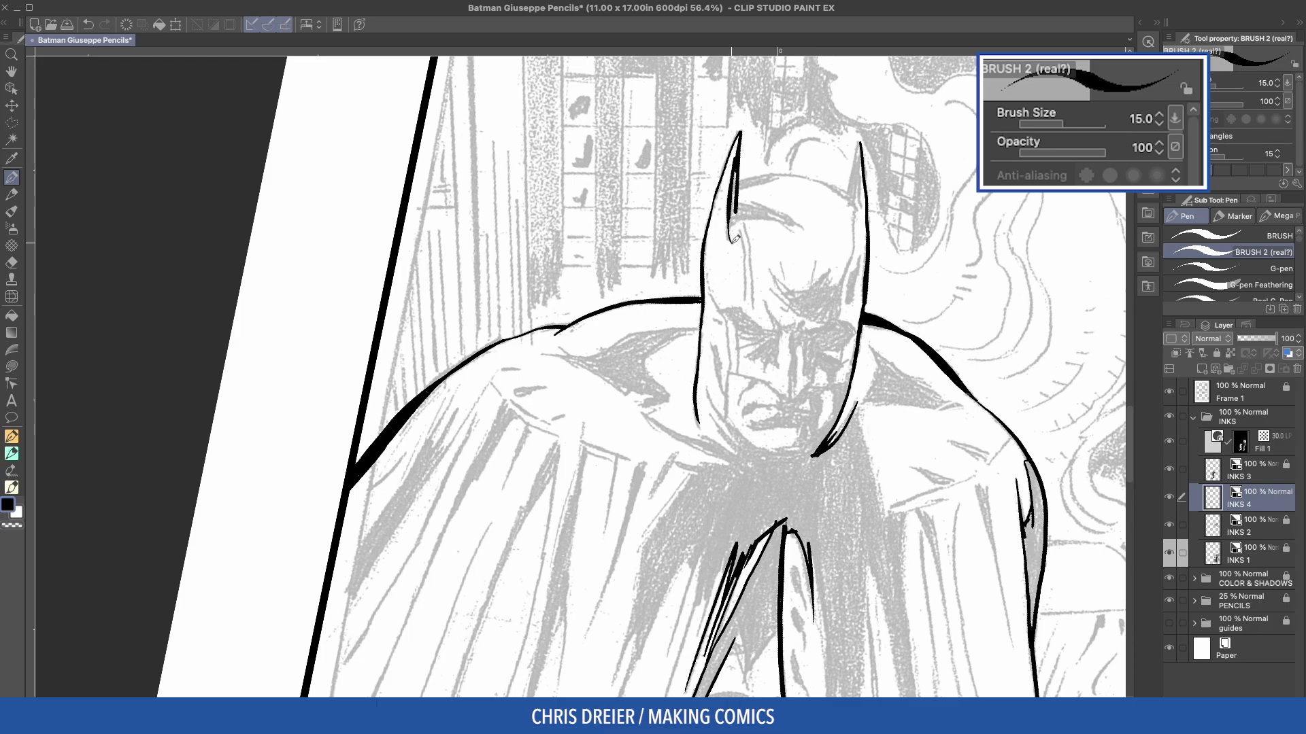
{"action": "left_click_drag", "start_coordinate": [740, 165], "coordinate": [733, 214]}
{"action": "left_click_drag", "start_coordinate": [859, 144], "coordinate": [852, 203]}
- Draw the top of the cowl between the ears with the Curve tool at size 4
{"action": "left_click_drag", "start_coordinate": [816, 245], "coordinate": [626, 395]}
{"action": "key", "text": "u"}
{"action": "left_click_drag", "start_coordinate": [547, 341], "coordinate": [665, 357]}
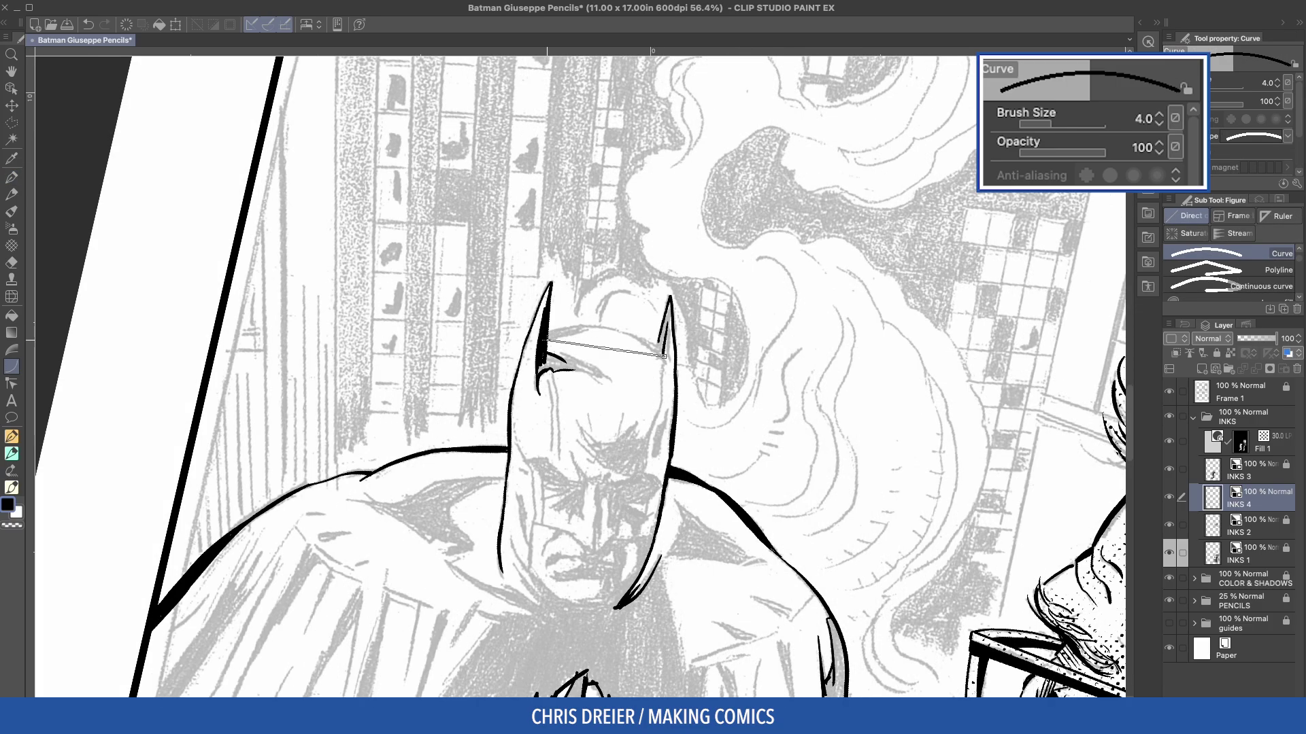
{"action": "left_click", "coordinate": [612, 309]}
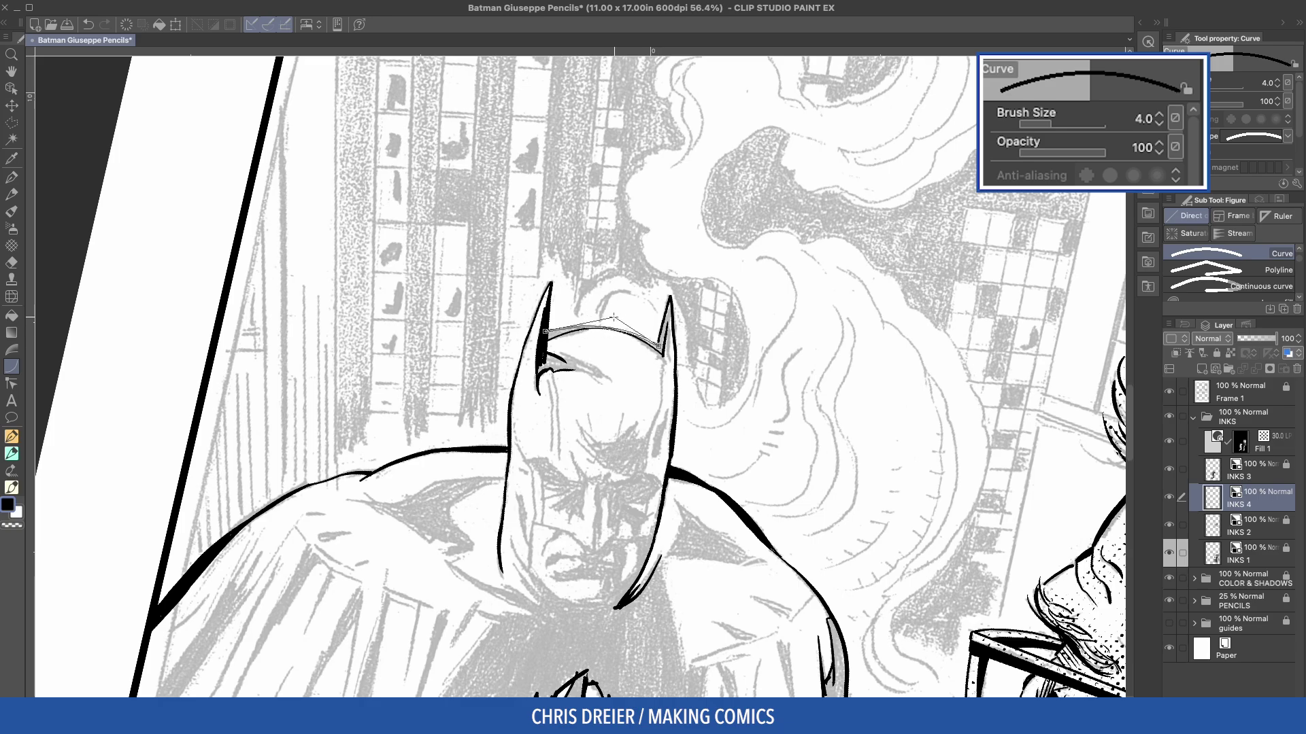
{"action": "key", "text": "ctrl+z"}
{"action": "left_click", "coordinate": [636, 336]}
{"action": "left_click_drag", "start_coordinate": [657, 349], "coordinate": [548, 333]}
{"action": "left_click", "coordinate": [593, 310]}
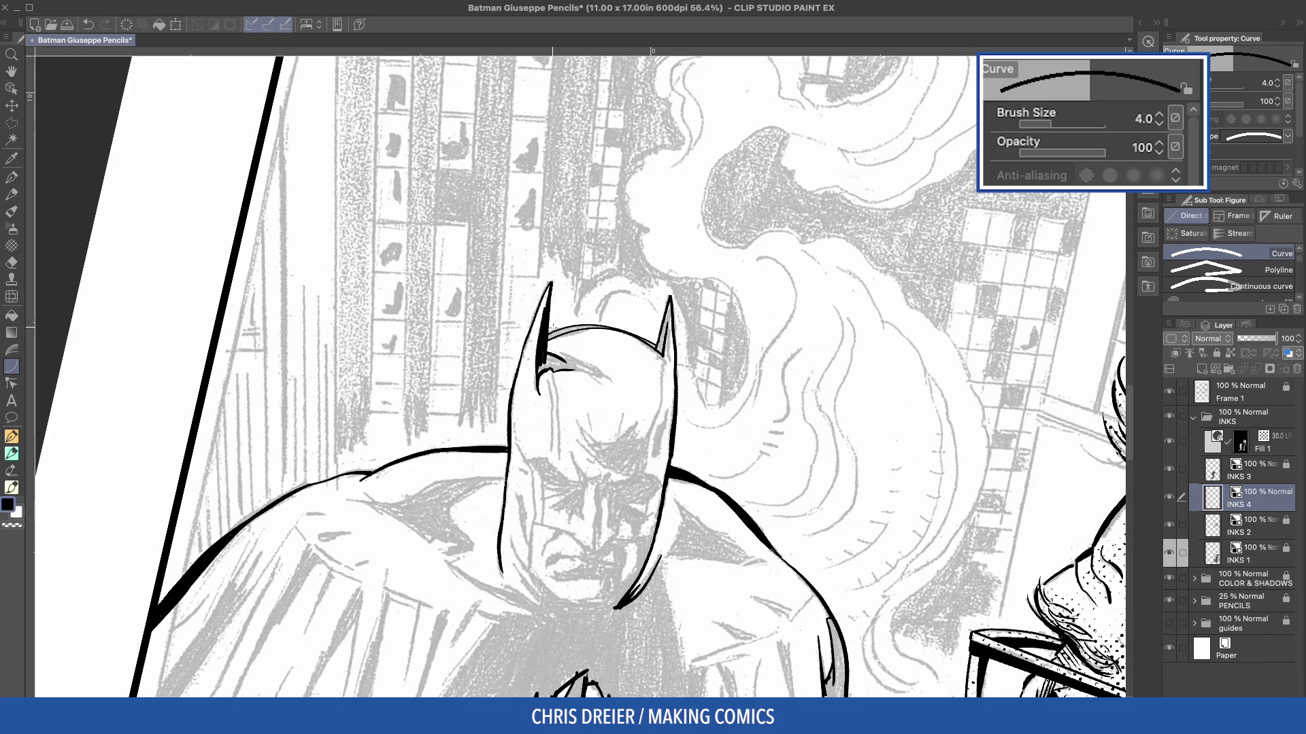
- Fill the gaps in the curved line across the top of the cowl with black
{"action": "key", "text": "g"}
{"action": "key", "text": "g"}
{"action": "left_click", "coordinate": [561, 332]}
{"action": "left_click", "coordinate": [654, 344]}
- Refine the cowl top with BRUSH 2, then hatch the forehead shadow beneath the left ear at size 8
{"action": "key", "text": "p"}
{"action": "left_click_drag", "start_coordinate": [649, 330], "coordinate": [656, 415]}
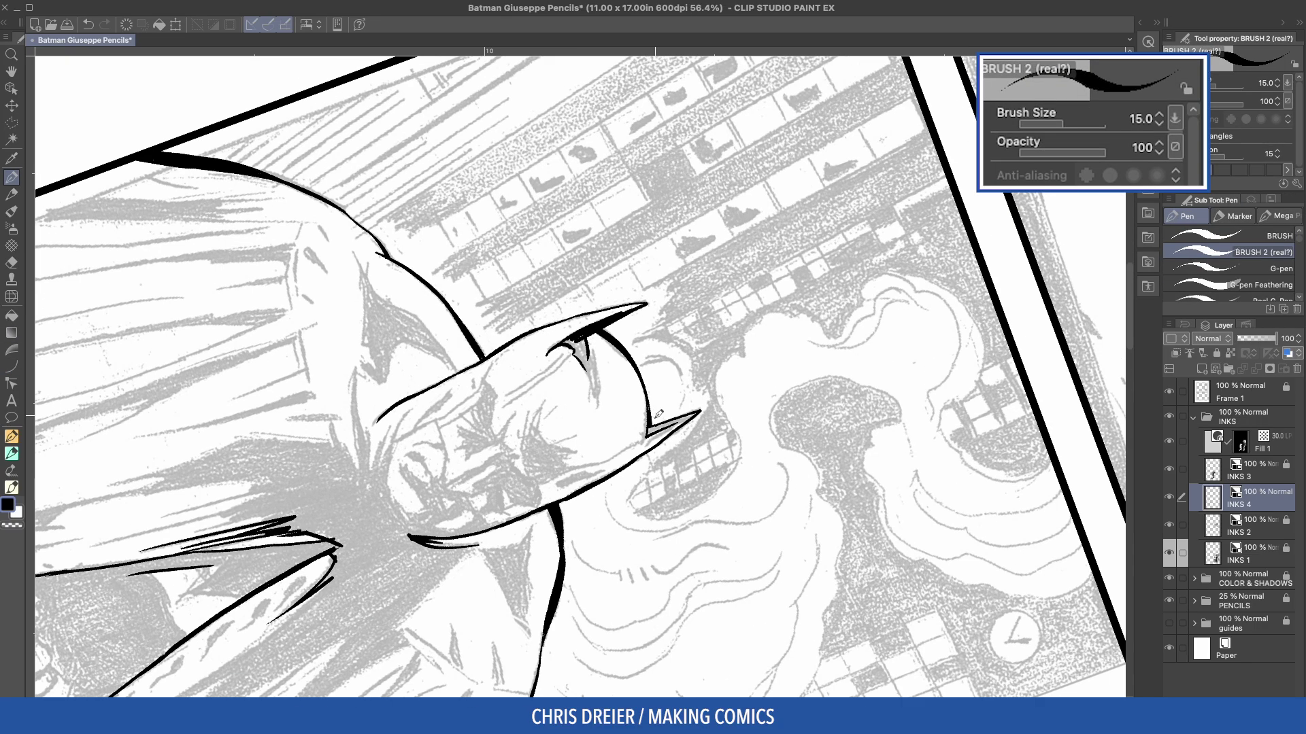
{"action": "left_click_drag", "start_coordinate": [583, 338], "coordinate": [591, 400]}
{"action": "key", "text": "bracketleft"}
{"action": "key", "text": "bracketleft"}
{"action": "key", "text": "bracketleft"}
{"action": "key", "text": "ctrl+z"}
{"action": "double_click", "coordinate": [533, 304]}
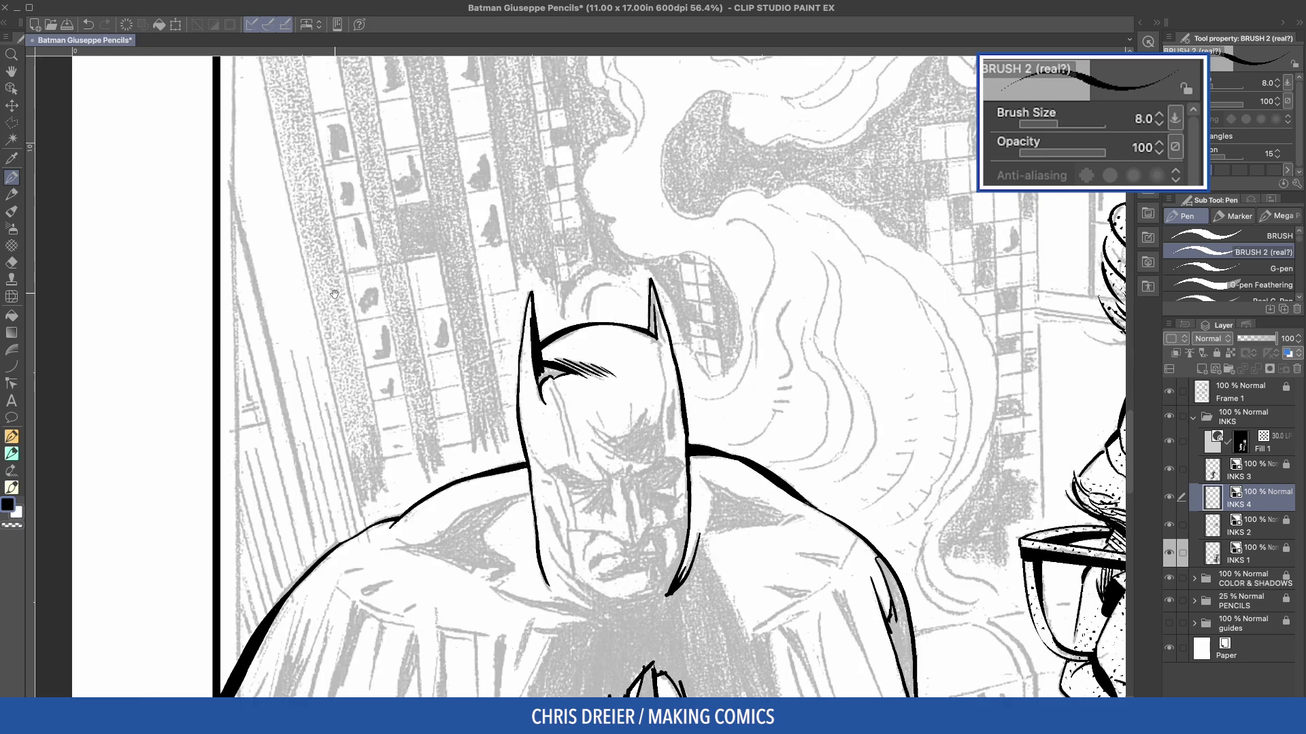
{"action": "left_click_drag", "start_coordinate": [532, 304], "coordinate": [563, 281]}
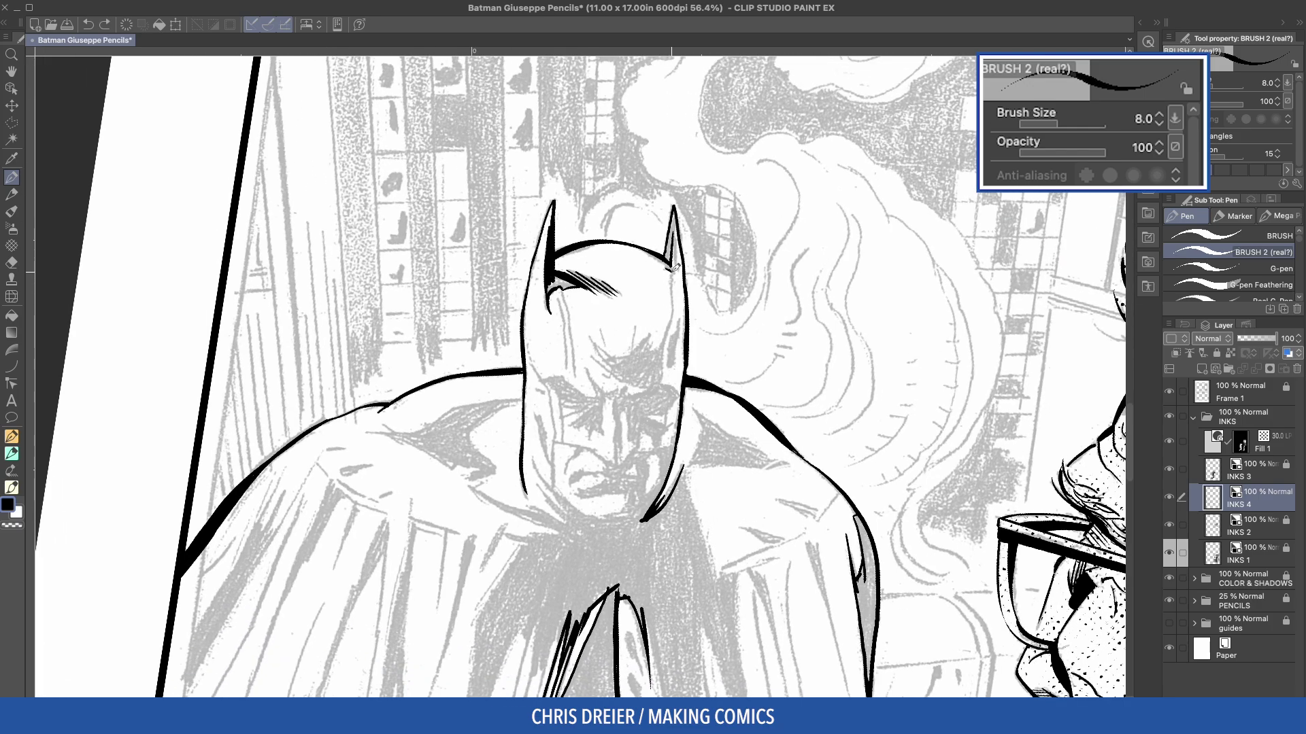
- Touch up the right side of the cowl and ink its left ridge and brow line with the brush at size 12
{"action": "left_click_drag", "start_coordinate": [676, 316], "coordinate": [657, 362]}
{"action": "left_click_drag", "start_coordinate": [579, 300], "coordinate": [587, 300]}
{"action": "key", "text": "bracketright"}
{"action": "key", "text": "bracketright"}
{"action": "left_click_drag", "start_coordinate": [573, 307], "coordinate": [575, 371]}
{"action": "mouse_move", "coordinate": [570, 295]}
{"action": "left_mouse_down"}
{"action": "mouse_move", "coordinate": [568, 369]}
{"action": "mouse_move", "coordinate": [590, 397]}
{"action": "mouse_move", "coordinate": [610, 392]}
{"action": "left_mouse_up"}
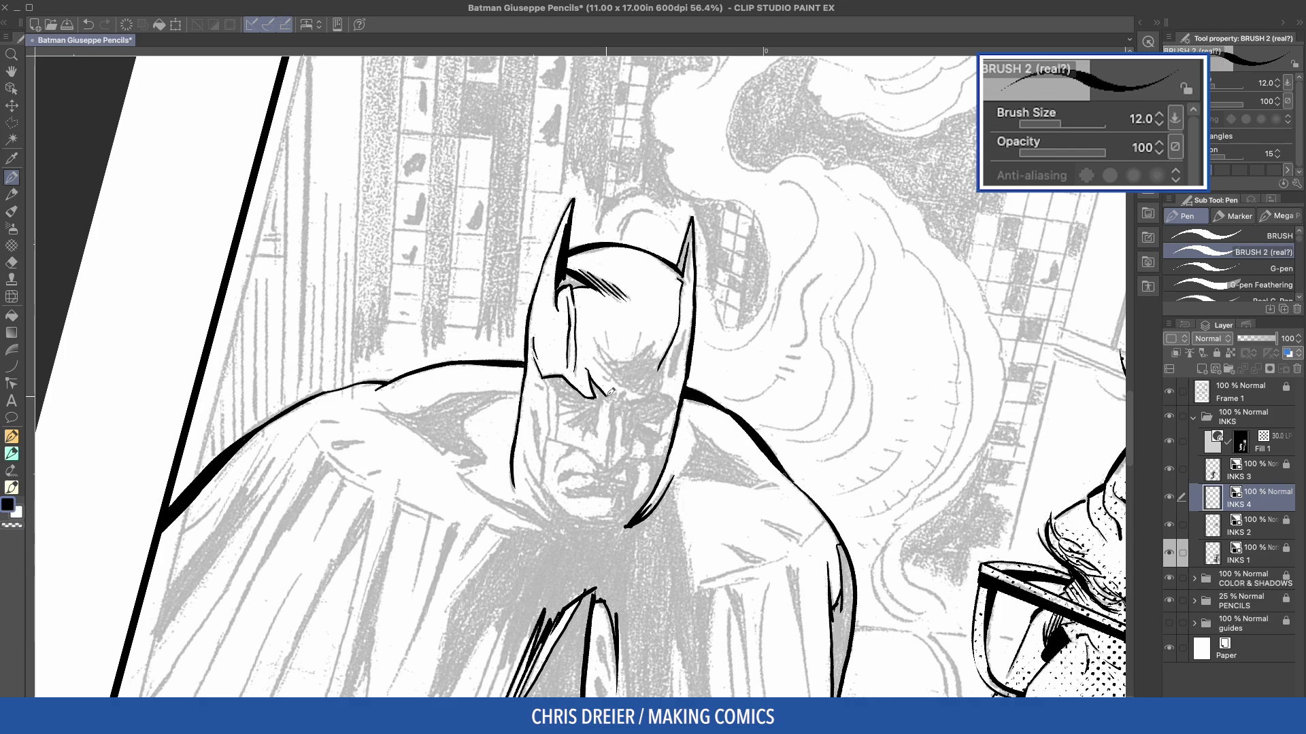
- Outline the right temple and brow shadows, and ink the cowl's left cheek edge and Batman's jawline
{"action": "left_click_drag", "start_coordinate": [680, 346], "coordinate": [658, 395]}
{"action": "left_click_drag", "start_coordinate": [692, 319], "coordinate": [674, 370]}
{"action": "left_click_drag", "start_coordinate": [599, 345], "coordinate": [672, 355]}
{"action": "mouse_move", "coordinate": [544, 370]}
{"action": "left_mouse_down"}
{"action": "mouse_move", "coordinate": [542, 480]}
{"action": "mouse_move", "coordinate": [612, 519]}
{"action": "left_mouse_up"}
{"action": "left_click_drag", "start_coordinate": [537, 476], "coordinate": [549, 520]}
{"action": "mouse_move", "coordinate": [537, 397]}
{"action": "left_mouse_down"}
{"action": "mouse_move", "coordinate": [544, 455]}
{"action": "mouse_move", "coordinate": [646, 428]}
{"action": "left_mouse_up"}
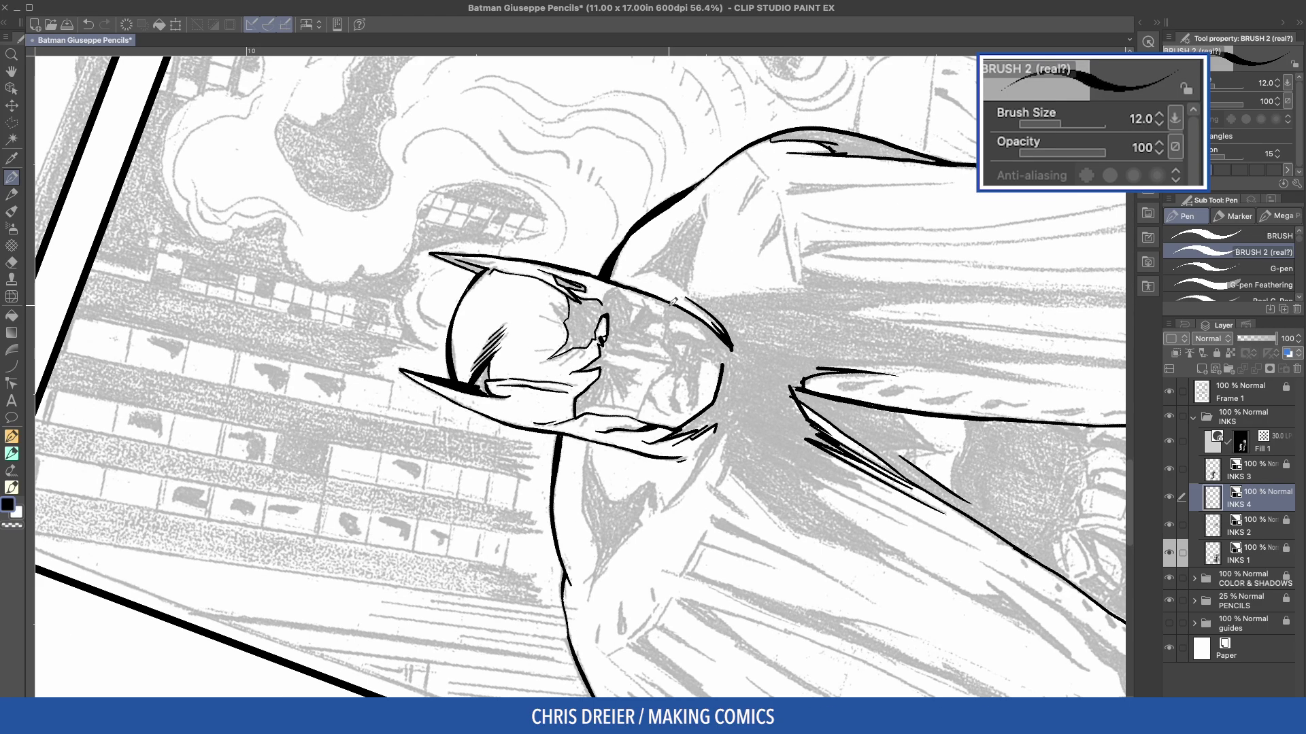
- Ink the lower edge of the mask across the cheeks and nose, plus the shadow edge by the left eye
{"action": "left_click_drag", "start_coordinate": [667, 303], "coordinate": [663, 338]}
{"action": "left_click_drag", "start_coordinate": [650, 385], "coordinate": [639, 411]}
{"action": "left_click_drag", "start_coordinate": [663, 342], "coordinate": [651, 382]}
{"action": "left_click_drag", "start_coordinate": [670, 321], "coordinate": [668, 332]}
{"action": "left_click_drag", "start_coordinate": [653, 360], "coordinate": [604, 448]}
{"action": "left_click_drag", "start_coordinate": [547, 386], "coordinate": [557, 436]}
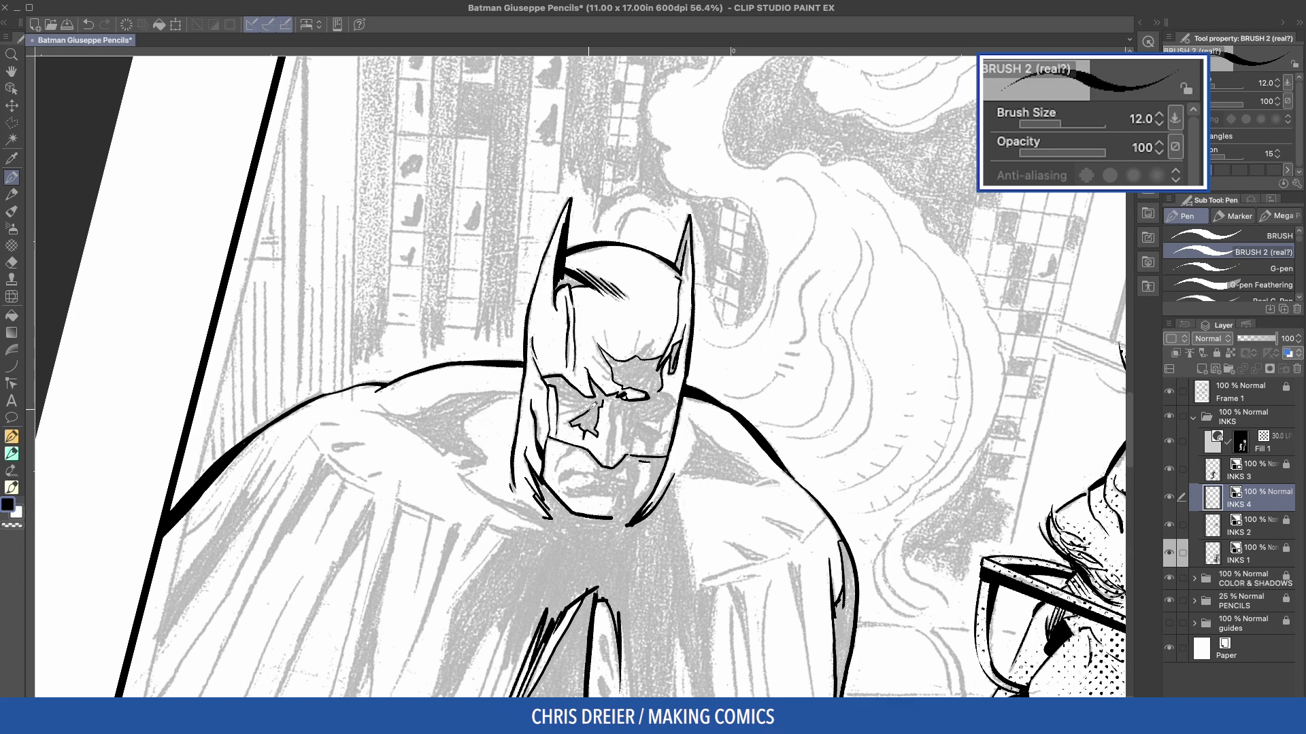
- Outline the shadow shapes along Batman's nose and beneath his right eye
{"action": "left_click_drag", "start_coordinate": [607, 393], "coordinate": [617, 427]}
{"action": "left_click_drag", "start_coordinate": [617, 420], "coordinate": [631, 454]}
{"action": "left_click_drag", "start_coordinate": [632, 440], "coordinate": [649, 454]}
{"action": "left_click_drag", "start_coordinate": [662, 390], "coordinate": [661, 435]}
{"action": "left_click_drag", "start_coordinate": [668, 429], "coordinate": [653, 454]}
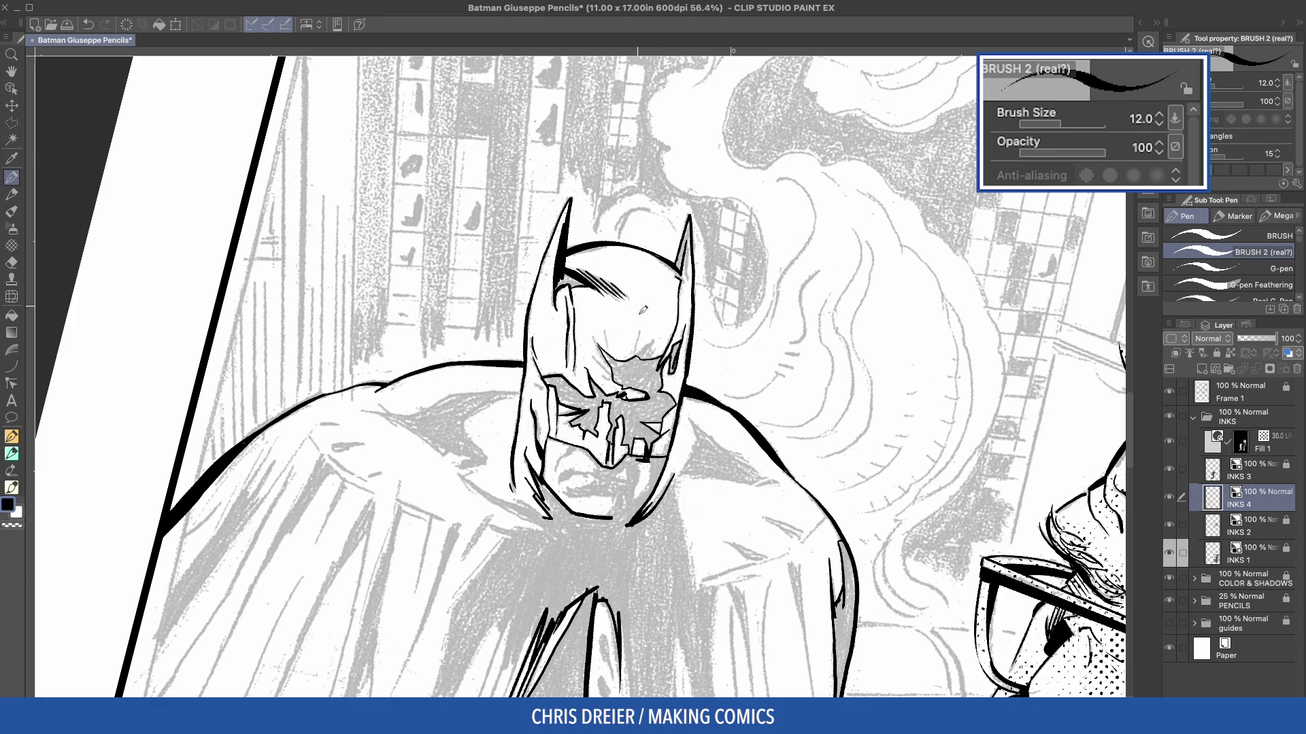
- Fill the outlined eye, nose, temple and ear shadows on the cowl with black
{"action": "key", "text": "g"}
{"action": "left_click", "coordinate": [629, 410]}
{"action": "left_click", "coordinate": [674, 354]}
{"action": "left_click", "coordinate": [564, 278]}
- Feather the brow shadow up into the forehead and refine the face shadows with BRUSH 2 at size 10
{"action": "key", "text": "p"}
{"action": "left_click_drag", "start_coordinate": [486, 338], "coordinate": [551, 278]}
{"action": "key", "text": "["}
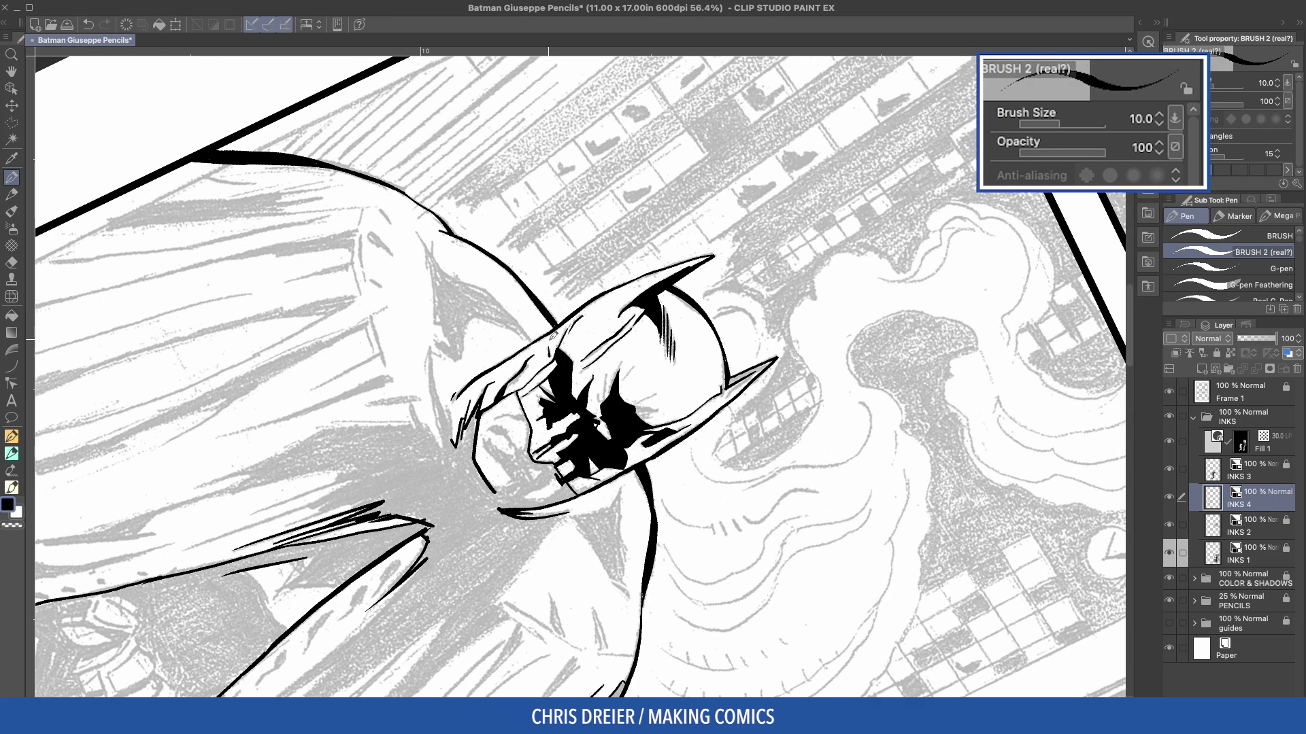
{"action": "mouse_move", "coordinate": [605, 400]}
{"action": "left_mouse_down"}
{"action": "mouse_move", "coordinate": [628, 362]}
{"action": "mouse_move", "coordinate": [614, 318]}
{"action": "mouse_move", "coordinate": [615, 330]}
{"action": "mouse_move", "coordinate": [628, 305]}
{"action": "left_mouse_up"}
{"action": "key", "text": "super+z"}
{"action": "left_click_drag", "start_coordinate": [624, 334], "coordinate": [638, 307]}
{"action": "left_click_drag", "start_coordinate": [645, 401], "coordinate": [610, 464]}
{"action": "left_click_drag", "start_coordinate": [634, 437], "coordinate": [643, 439]}
- Ink the contours of Batman's mouth, cheek and chin
{"action": "left_click_drag", "start_coordinate": [537, 413], "coordinate": [538, 380]}
{"action": "mouse_move", "coordinate": [520, 436]}
{"action": "left_mouse_down"}
{"action": "mouse_move", "coordinate": [514, 328]}
{"action": "mouse_move", "coordinate": [521, 399]}
{"action": "mouse_move", "coordinate": [494, 427]}
{"action": "left_mouse_up"}
{"action": "left_click_drag", "start_coordinate": [484, 379], "coordinate": [476, 420]}
{"action": "mouse_move", "coordinate": [491, 385]}
{"action": "left_mouse_down"}
{"action": "mouse_move", "coordinate": [478, 427]}
{"action": "mouse_move", "coordinate": [512, 404]}
{"action": "mouse_move", "coordinate": [519, 365]}
{"action": "mouse_move", "coordinate": [519, 401]}
{"action": "left_mouse_up"}
{"action": "key", "text": "c"}
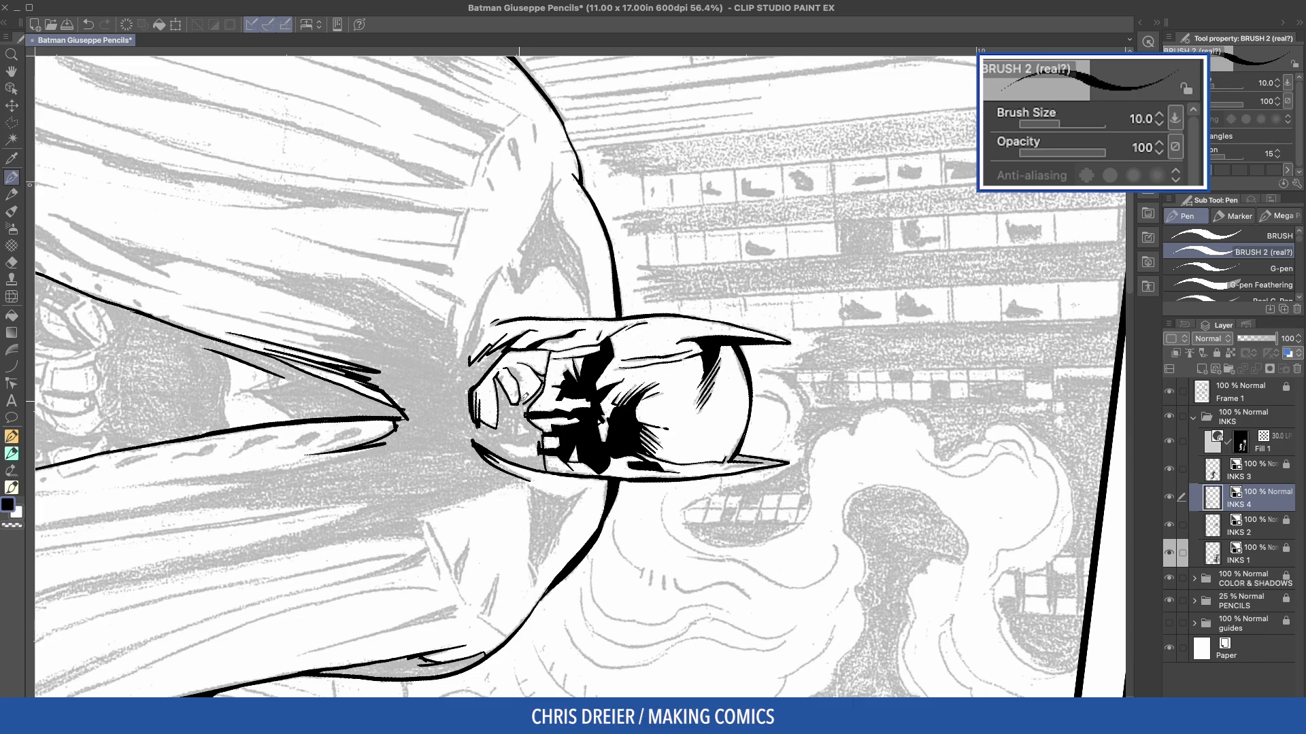
- Close off the shadow shapes around the mouth and jaw and fill the right side of the lower face with black
{"action": "left_click_drag", "start_coordinate": [501, 445], "coordinate": [540, 459]}
{"action": "left_click_drag", "start_coordinate": [515, 449], "coordinate": [654, 451]}
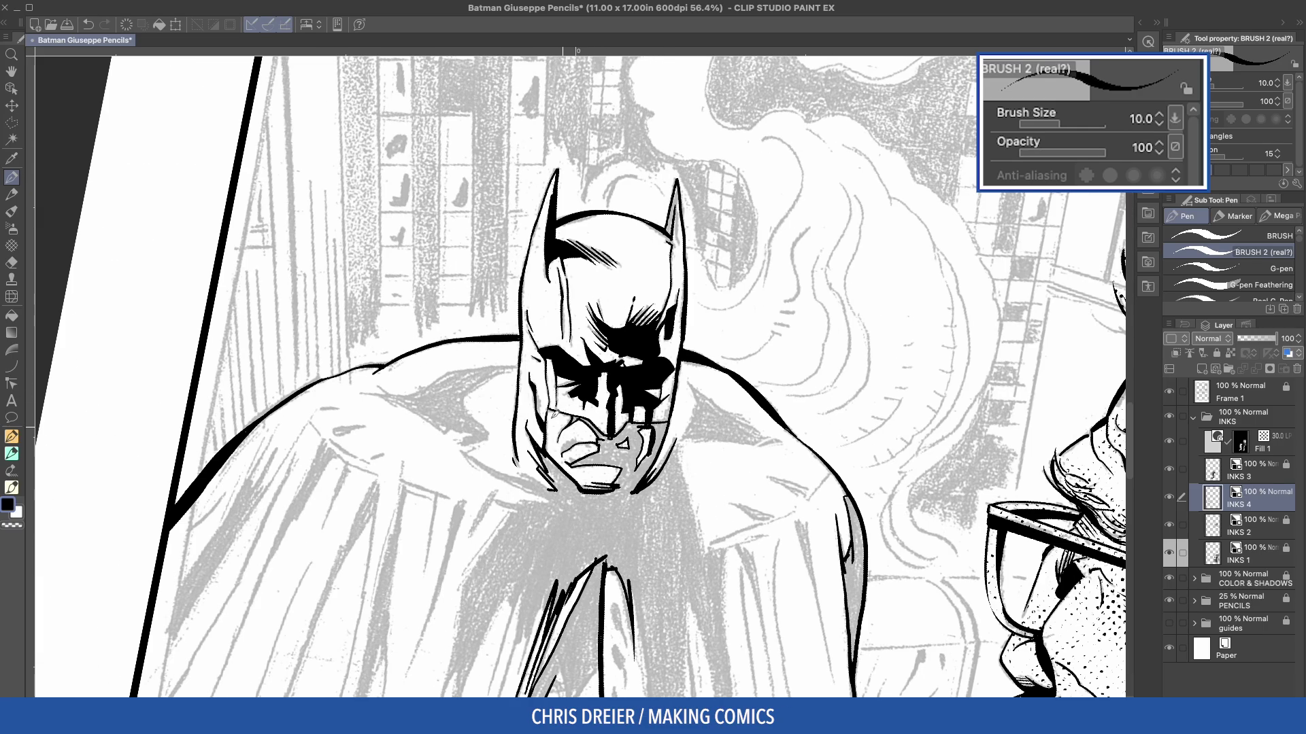
{"action": "left_click_drag", "start_coordinate": [556, 414], "coordinate": [598, 419]}
{"action": "key", "text": "g"}
{"action": "left_click", "coordinate": [676, 389]}
{"action": "key", "text": "p"}
- Outline the shadow on Batman's right shoulder beside the jaw and ink the cape's neckline fold
{"action": "key", "text": "ctrl+@"}
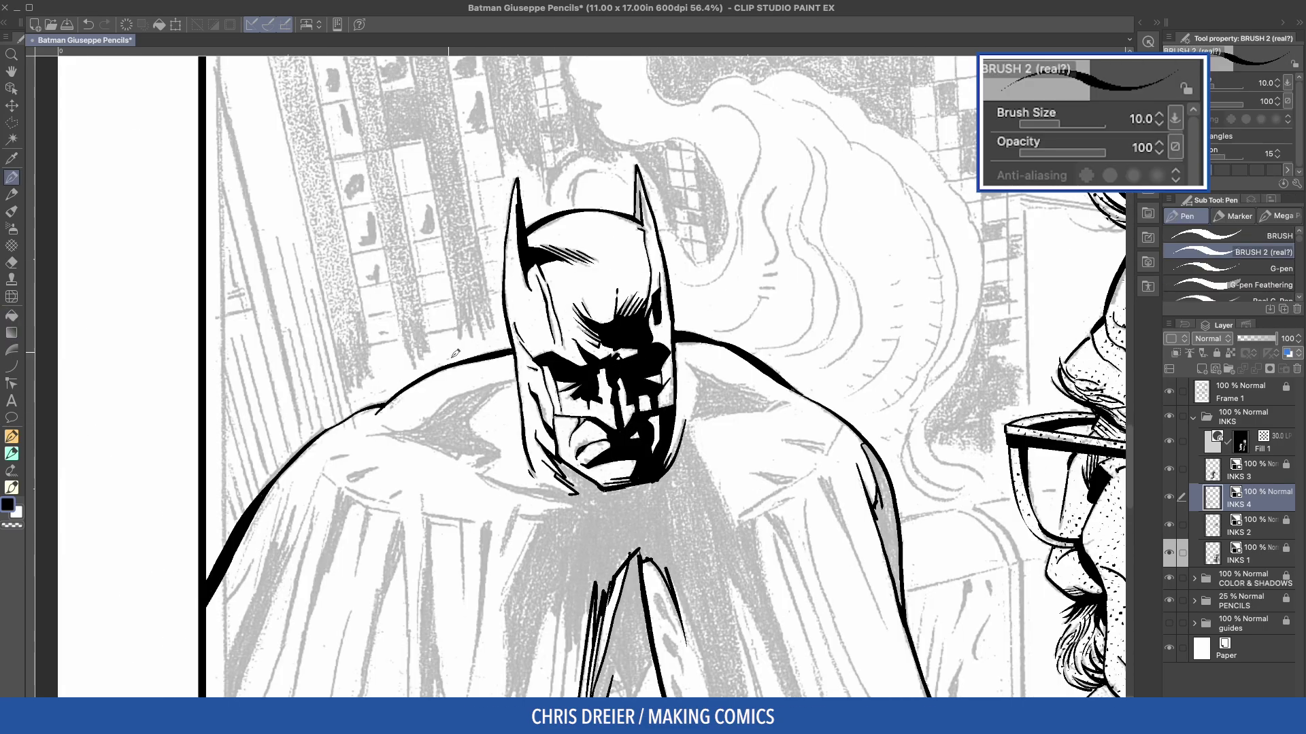
{"action": "key", "text": "ctrl+="}
{"action": "mouse_move", "coordinate": [695, 379]}
{"action": "left_mouse_down"}
{"action": "mouse_move", "coordinate": [566, 377]}
{"action": "mouse_move", "coordinate": [590, 384]}
{"action": "mouse_move", "coordinate": [579, 428]}
{"action": "mouse_move", "coordinate": [621, 559]}
{"action": "left_mouse_up"}
{"action": "mouse_move", "coordinate": [665, 415]}
{"action": "left_mouse_down"}
{"action": "mouse_move", "coordinate": [654, 320]}
{"action": "mouse_move", "coordinate": [625, 407]}
{"action": "left_mouse_up"}
{"action": "left_click_drag", "start_coordinate": [670, 190], "coordinate": [513, 178]}
{"action": "mouse_move", "coordinate": [563, 278]}
{"action": "left_mouse_down"}
{"action": "mouse_move", "coordinate": [593, 293]}
{"action": "mouse_move", "coordinate": [565, 395]}
{"action": "left_mouse_up"}
{"action": "mouse_move", "coordinate": [471, 279]}
{"action": "left_mouse_down"}
{"action": "mouse_move", "coordinate": [535, 238]}
{"action": "mouse_move", "coordinate": [597, 232]}
{"action": "left_mouse_up"}
{"action": "left_click_drag", "start_coordinate": [664, 334], "coordinate": [681, 305]}
- Feather the edge of the right shoulder shadow with the G-pen Feathering brush at size 10
{"action": "left_click", "coordinate": [1260, 285]}
{"action": "key", "text": "bracketleft"}
{"action": "key", "text": "bracketleft"}
{"action": "left_click_drag", "start_coordinate": [635, 348], "coordinate": [645, 323]}
{"action": "key", "text": "bracketleft"}
{"action": "key", "text": "bracketleft"}
{"action": "left_click_drag", "start_coordinate": [606, 366], "coordinate": [617, 340]}
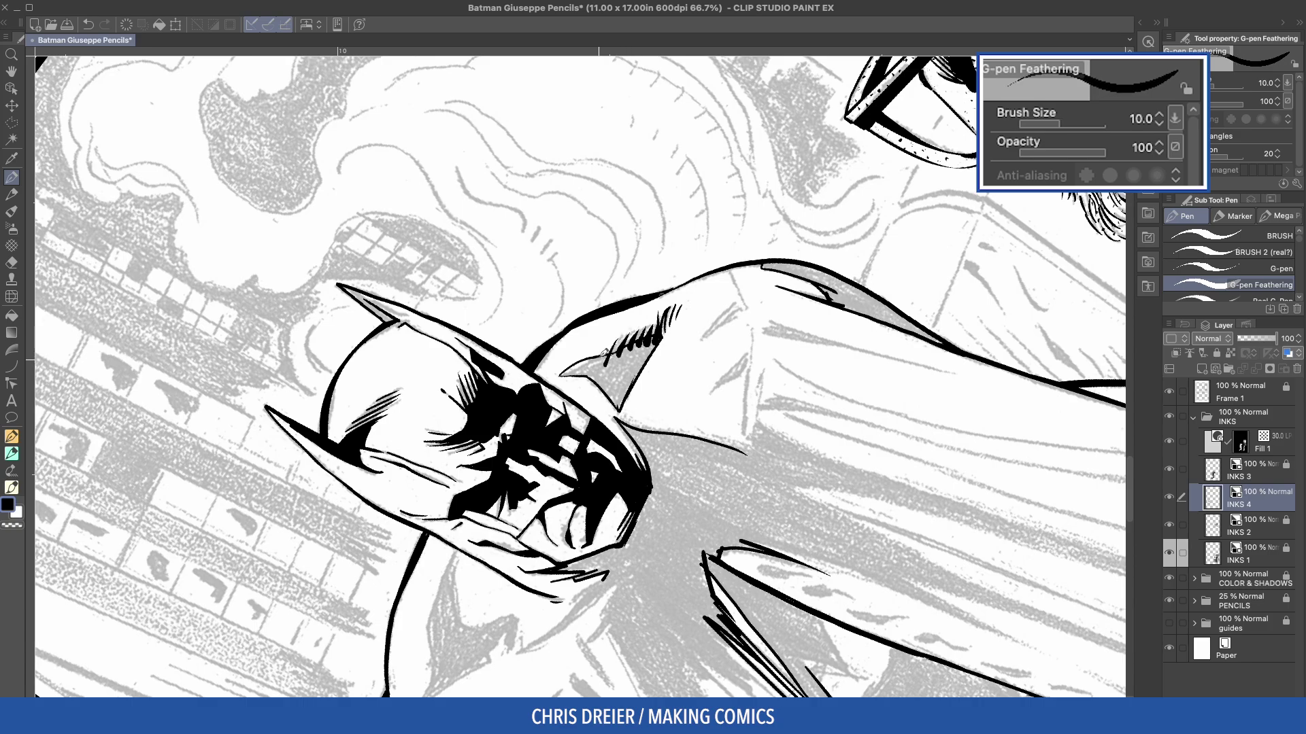
{"action": "left_click_drag", "start_coordinate": [599, 359], "coordinate": [607, 346]}
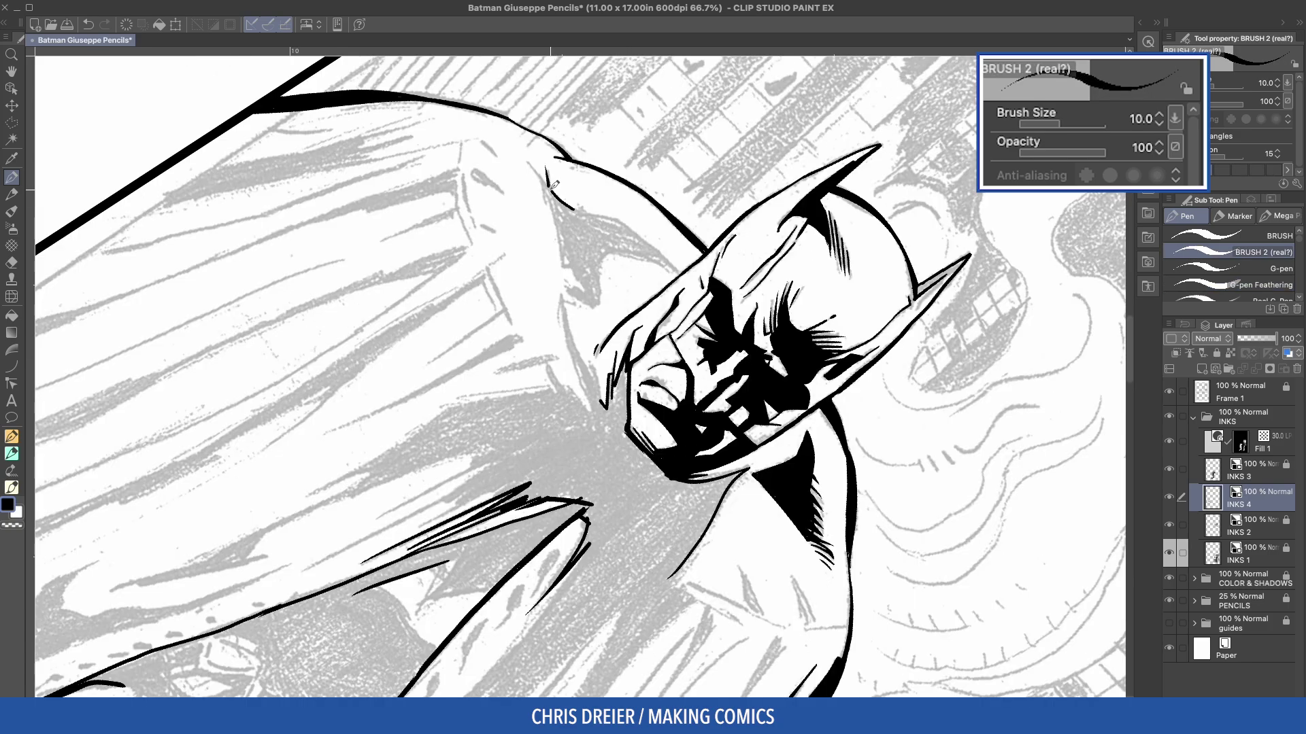
- Outline the shadow shape on Batman's left shoulder, including its jagged inner edge beside the cowl
{"action": "mouse_move", "coordinate": [559, 192]}
{"action": "left_mouse_down"}
{"action": "mouse_move", "coordinate": [522, 159]}
{"action": "mouse_move", "coordinate": [562, 266]}
{"action": "left_mouse_up"}
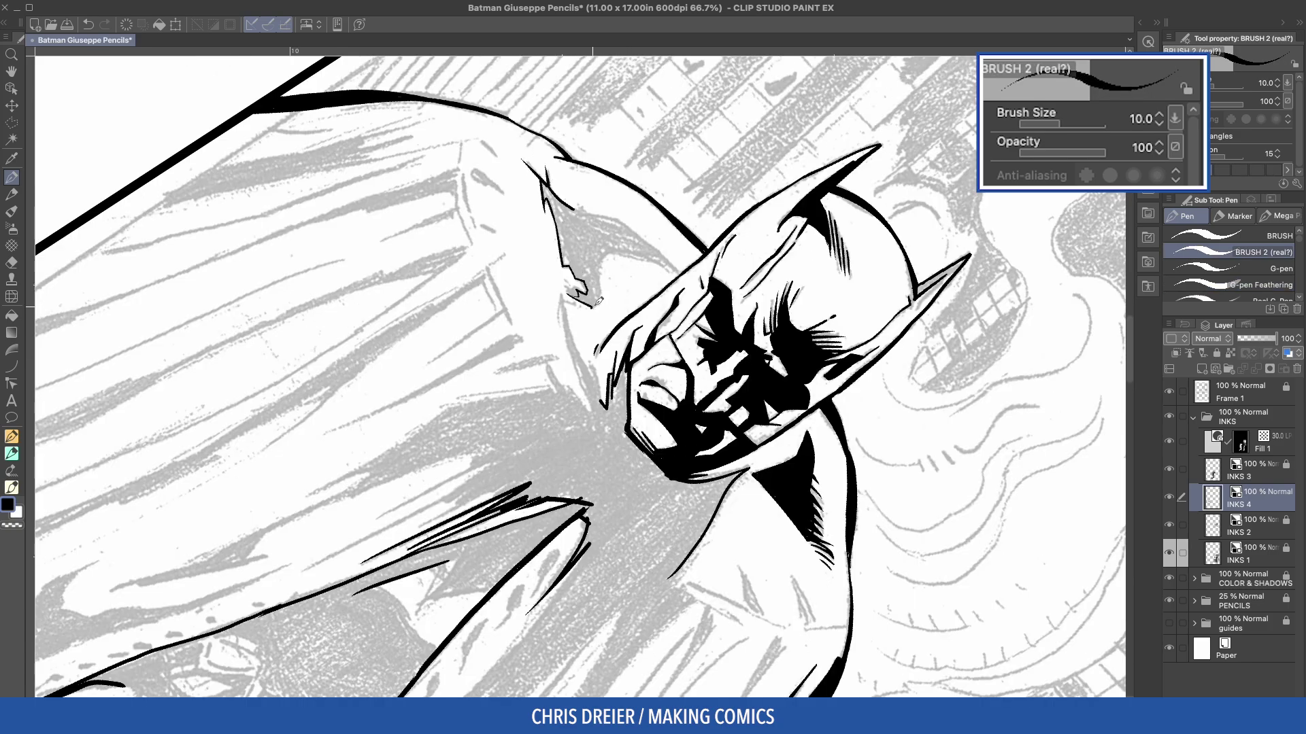
{"action": "mouse_move", "coordinate": [604, 276]}
{"action": "left_mouse_down"}
{"action": "mouse_move", "coordinate": [685, 273]}
{"action": "mouse_move", "coordinate": [456, 431]}
{"action": "mouse_move", "coordinate": [446, 387]}
{"action": "mouse_move", "coordinate": [449, 442]}
{"action": "mouse_move", "coordinate": [487, 477]}
{"action": "left_mouse_up"}
{"action": "left_click_drag", "start_coordinate": [380, 320], "coordinate": [590, 446]}
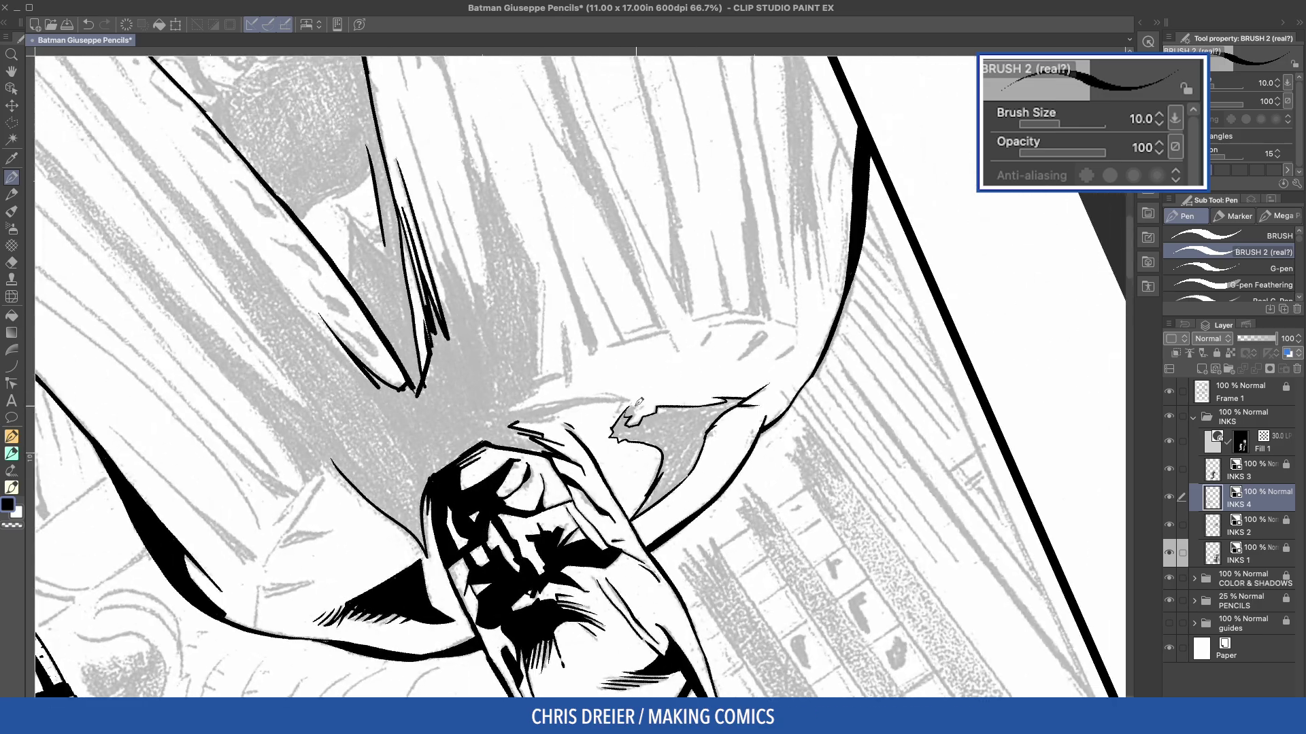
{"action": "key", "text": "c"}
{"action": "key", "text": "minus"}
{"action": "key", "text": "minus"}
{"action": "key", "text": "minus"}
{"action": "key", "text": "minus"}
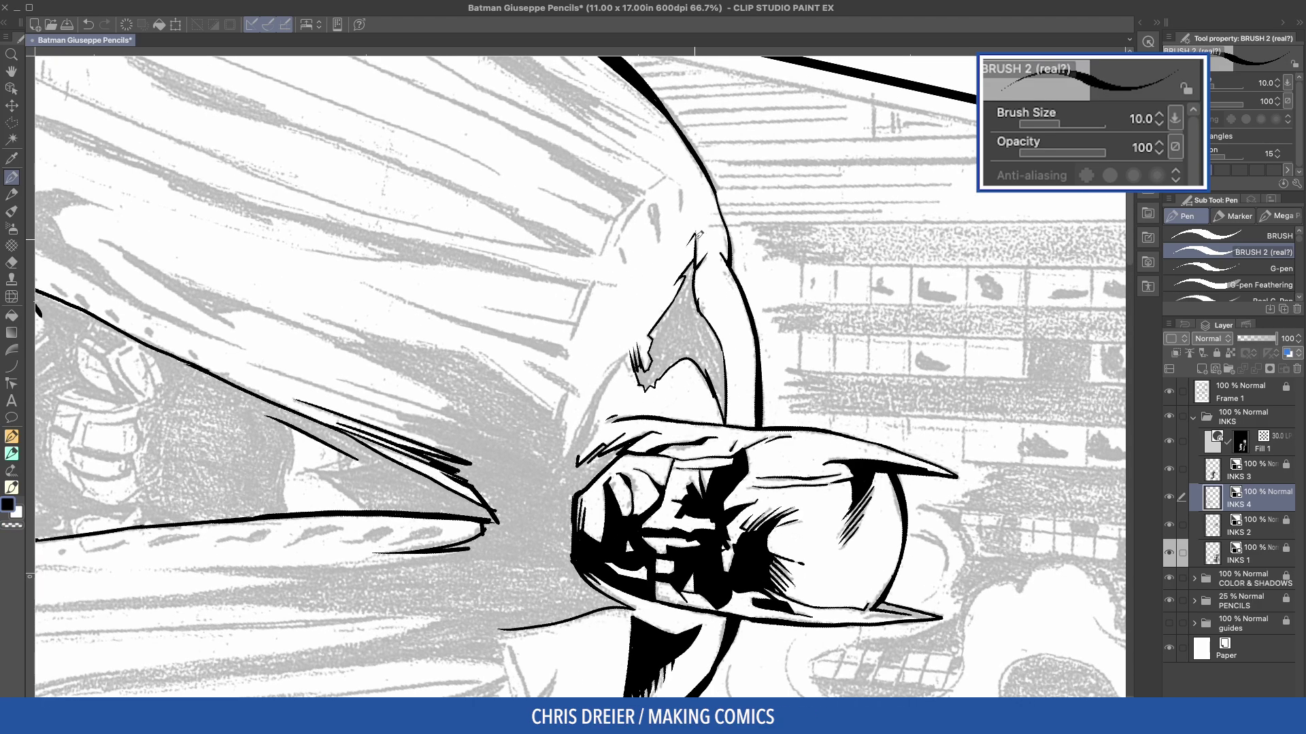
- Feather the ends of the left shoulder shadow and add short hatch marks along its upper edge
{"action": "key", "text": "minus"}
{"action": "key", "text": "minus"}
{"action": "key", "text": "minus"}
{"action": "key", "text": "minus"}
{"action": "key", "text": "minus"}
{"action": "key", "text": "minus"}
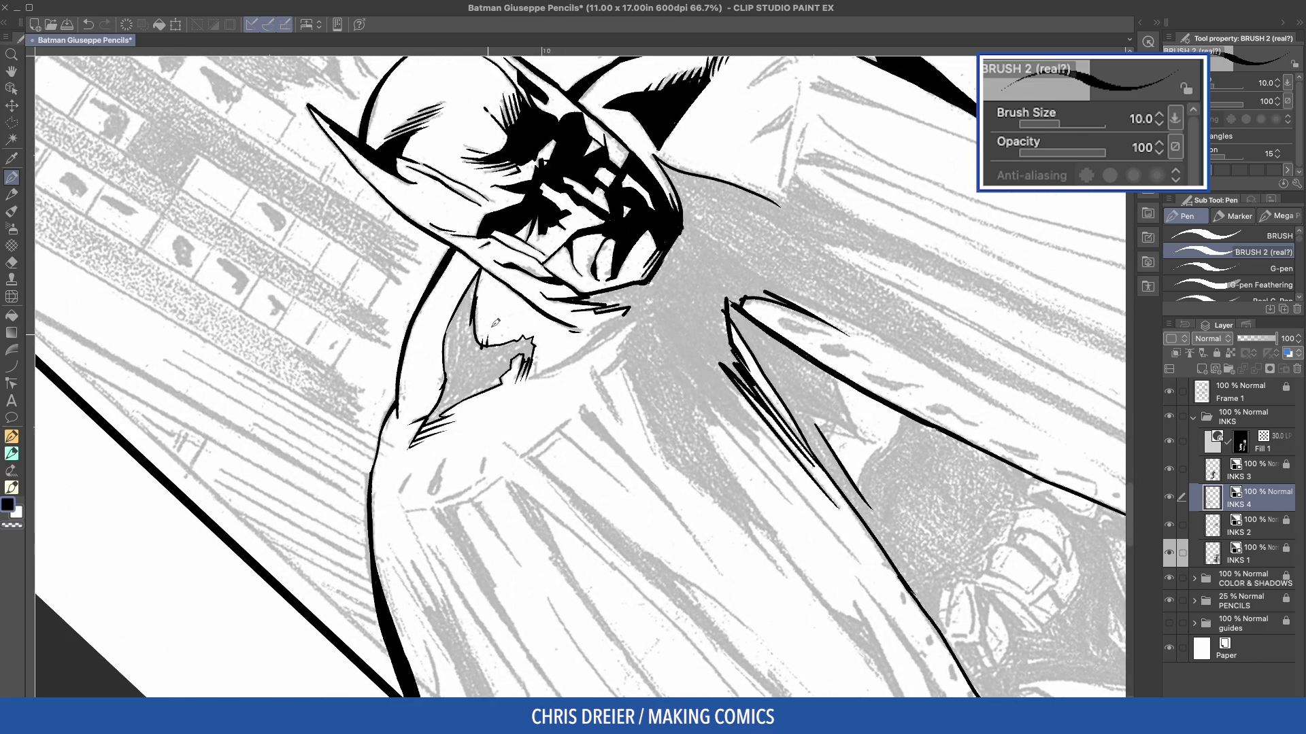
{"action": "key", "text": "asciicircum"}
{"action": "key", "text": "asciicircum"}
{"action": "key", "text": "asciicircum"}
{"action": "key", "text": "asciicircum"}
{"action": "left_click_drag", "start_coordinate": [462, 266], "coordinate": [466, 272]}
{"action": "left_click_drag", "start_coordinate": [467, 264], "coordinate": [471, 273]}
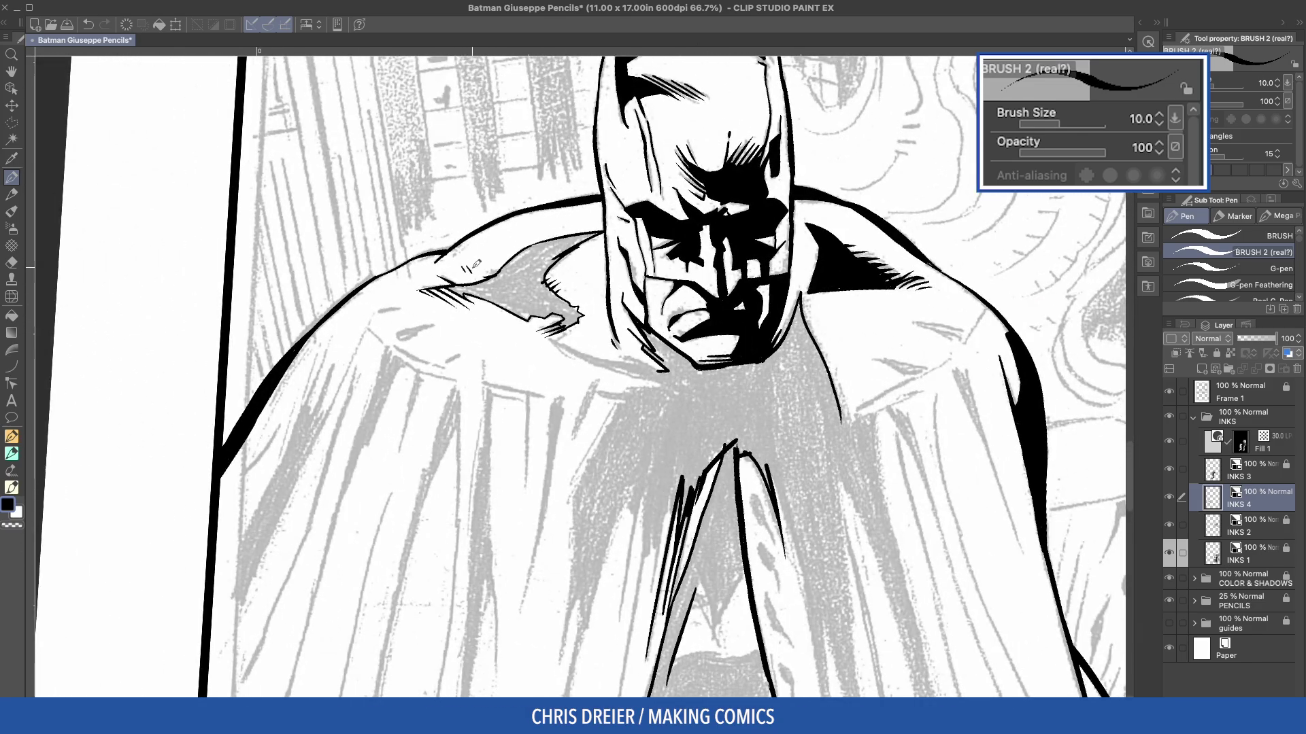
- Ink the cape's folded edge and small wrinkles over the right shoulder
{"action": "key", "text": "minus"}
{"action": "key", "text": "minus"}
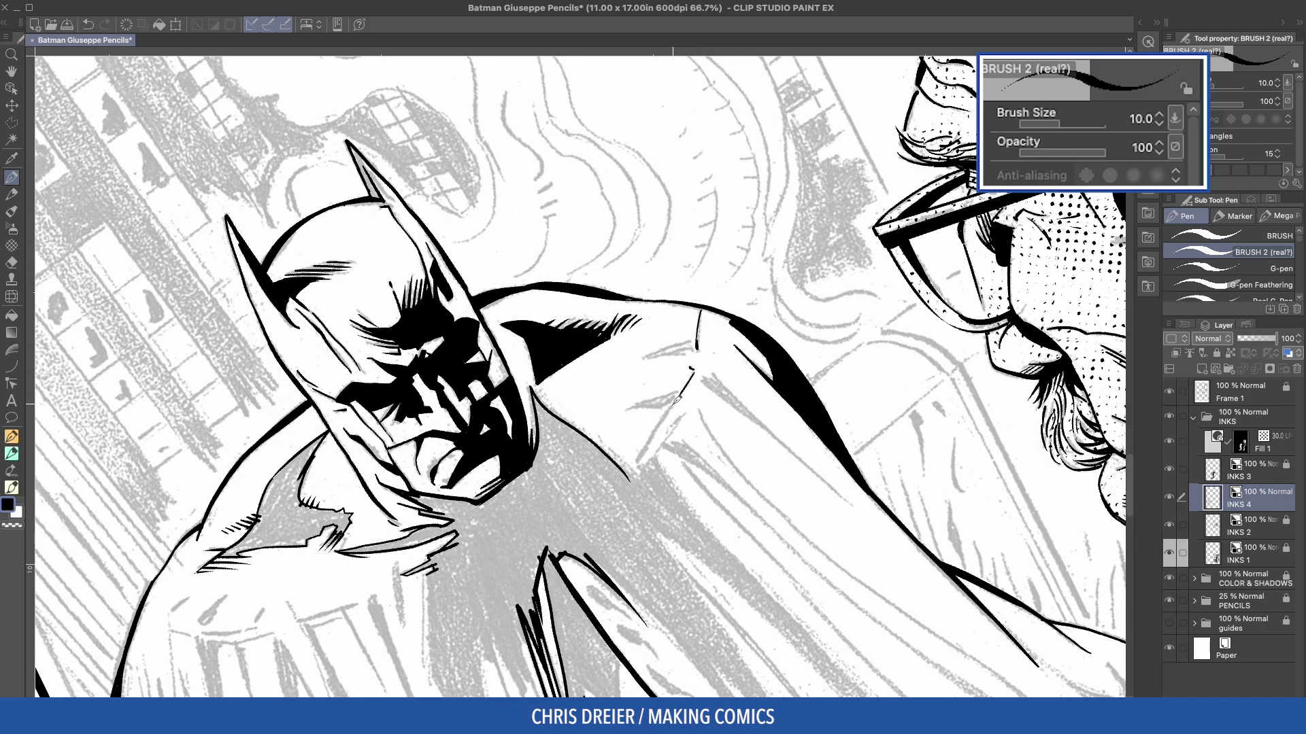
{"action": "left_click_drag", "start_coordinate": [676, 401], "coordinate": [633, 468]}
{"action": "key", "text": "minus"}
{"action": "key", "text": "minus"}
{"action": "key", "text": "minus"}
{"action": "key", "text": "minus"}
{"action": "key", "text": "minus"}
{"action": "key", "text": "minus"}
{"action": "mouse_move", "coordinate": [536, 273]}
{"action": "left_mouse_down"}
{"action": "mouse_move", "coordinate": [547, 317]}
{"action": "mouse_move", "coordinate": [598, 324]}
{"action": "mouse_move", "coordinate": [658, 281]}
{"action": "left_mouse_up"}
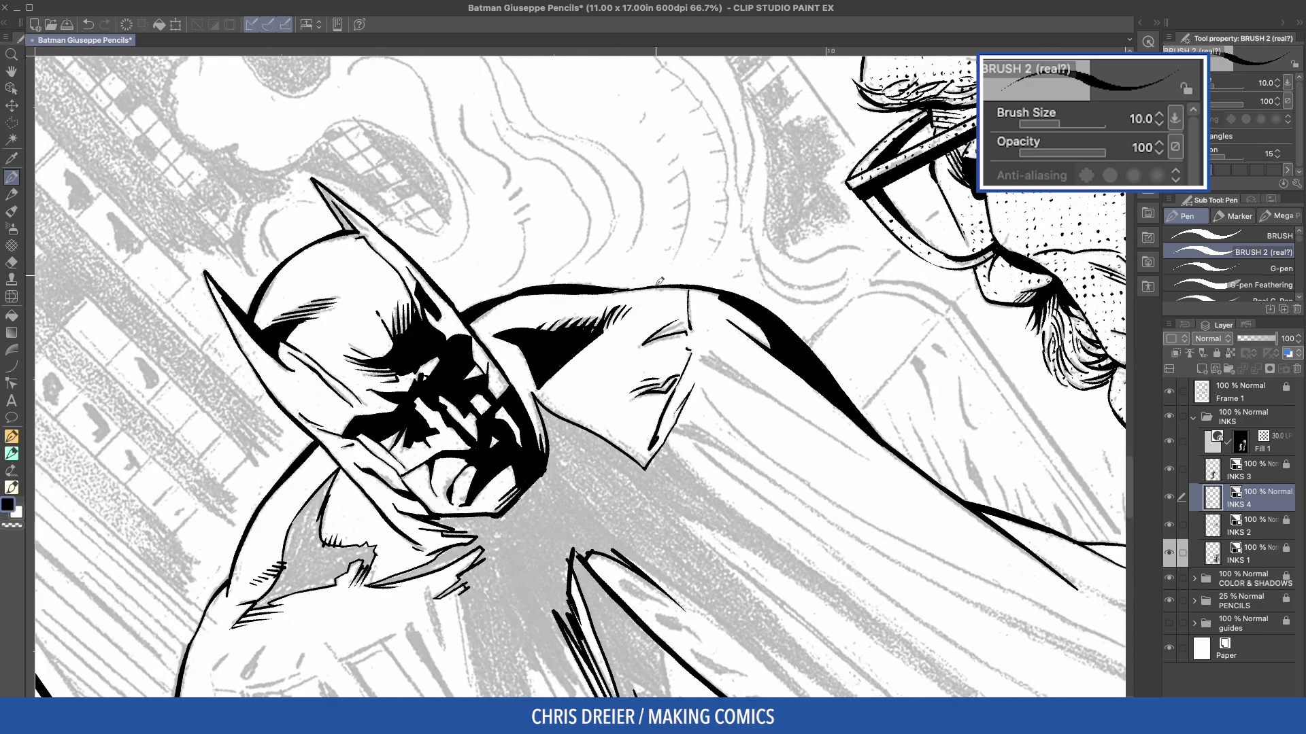
- Ink the cape seam across the left shoulder and the fold line dropping from it beside the chest opening
{"action": "key", "text": "equal"}
{"action": "key", "text": "equal"}
{"action": "key", "text": "equal"}
{"action": "key", "text": "equal"}
{"action": "key", "text": "equal"}
{"action": "key", "text": "equal"}
{"action": "key", "text": "equal"}
{"action": "key", "text": "equal"}
{"action": "left_click_drag", "start_coordinate": [422, 371], "coordinate": [678, 340]}
{"action": "key", "text": "equal"}
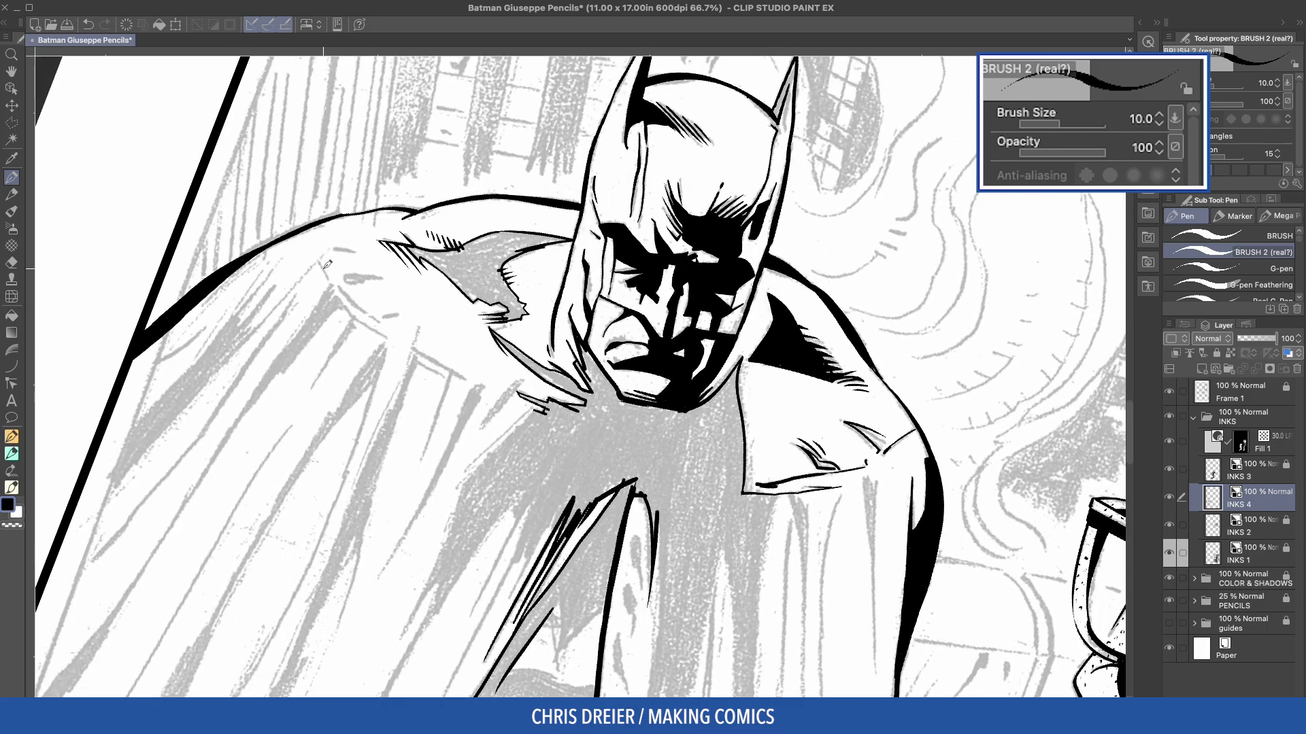
{"action": "left_click_drag", "start_coordinate": [340, 281], "coordinate": [361, 305]}
{"action": "mouse_move", "coordinate": [426, 351]}
{"action": "left_mouse_down"}
{"action": "mouse_move", "coordinate": [469, 375]}
{"action": "mouse_move", "coordinate": [489, 415]}
{"action": "left_mouse_up"}
{"action": "key", "text": "super+z"}
{"action": "mouse_move", "coordinate": [345, 351]}
{"action": "left_mouse_down"}
{"action": "mouse_move", "coordinate": [349, 426]}
{"action": "mouse_move", "coordinate": [362, 320]}
{"action": "left_mouse_up"}
{"action": "mouse_move", "coordinate": [542, 299]}
{"action": "left_mouse_down"}
{"action": "mouse_move", "coordinate": [511, 403]}
{"action": "mouse_move", "coordinate": [520, 491]}
{"action": "left_mouse_up"}
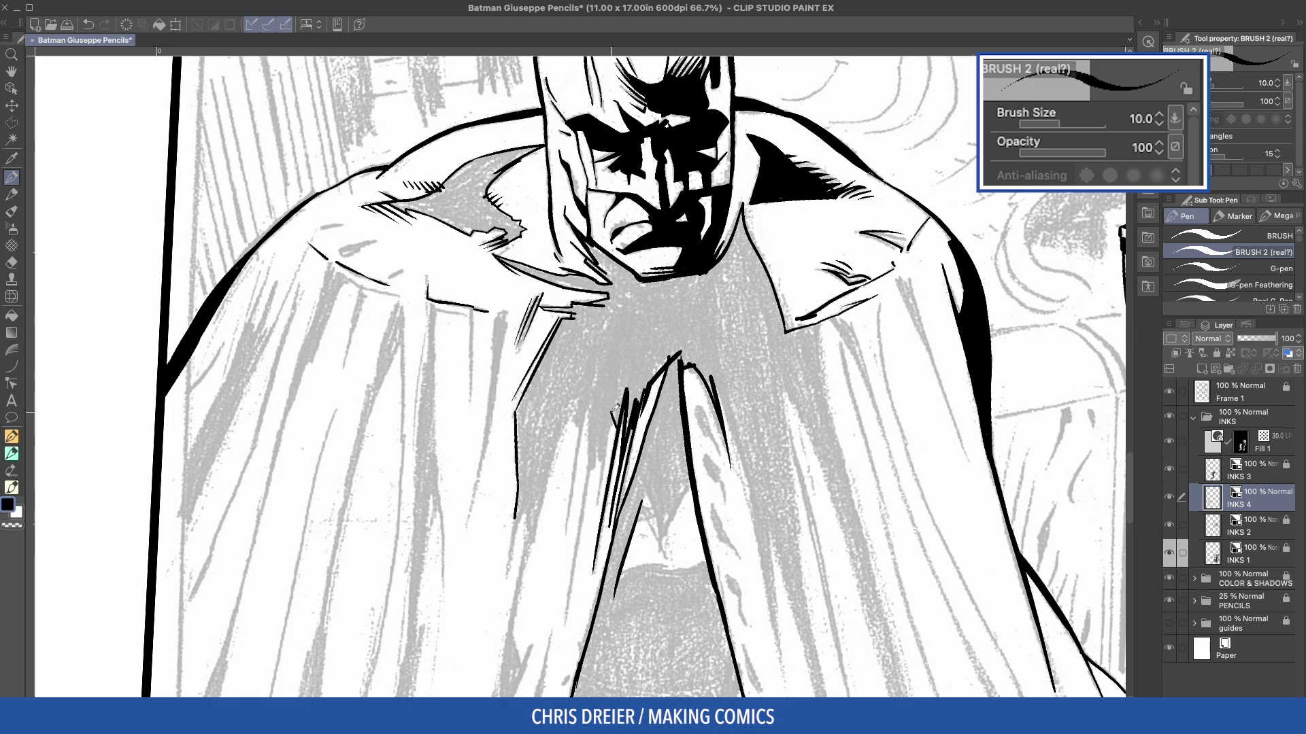
{"action": "left_click_drag", "start_coordinate": [612, 412], "coordinate": [595, 462]}
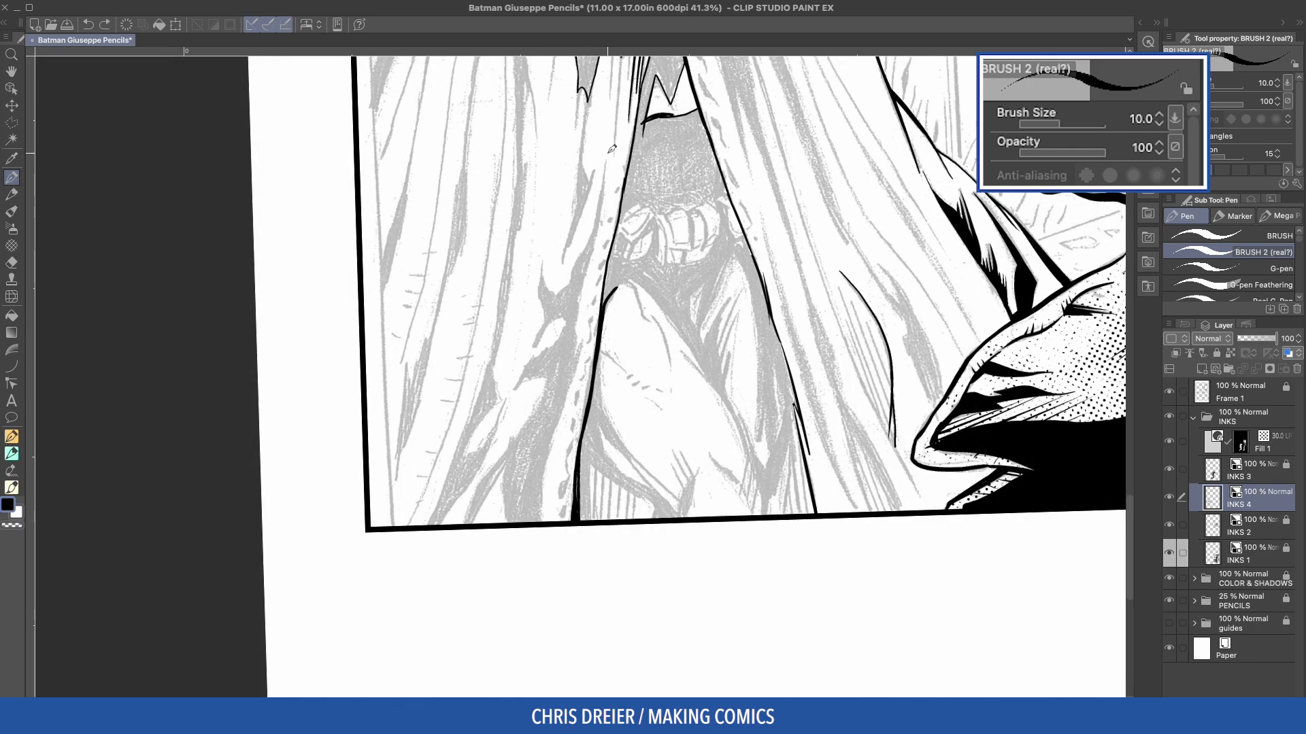
- Outline the shadow folds in the lower left part of the cape, down to the bottom panel border
{"action": "left_click_drag", "start_coordinate": [607, 155], "coordinate": [591, 250]}
{"action": "left_click_drag", "start_coordinate": [598, 223], "coordinate": [550, 301]}
{"action": "left_click_drag", "start_coordinate": [556, 296], "coordinate": [544, 285]}
{"action": "mouse_move", "coordinate": [539, 289]}
{"action": "left_mouse_down"}
{"action": "mouse_move", "coordinate": [514, 445]}
{"action": "mouse_move", "coordinate": [463, 527]}
{"action": "left_mouse_up"}
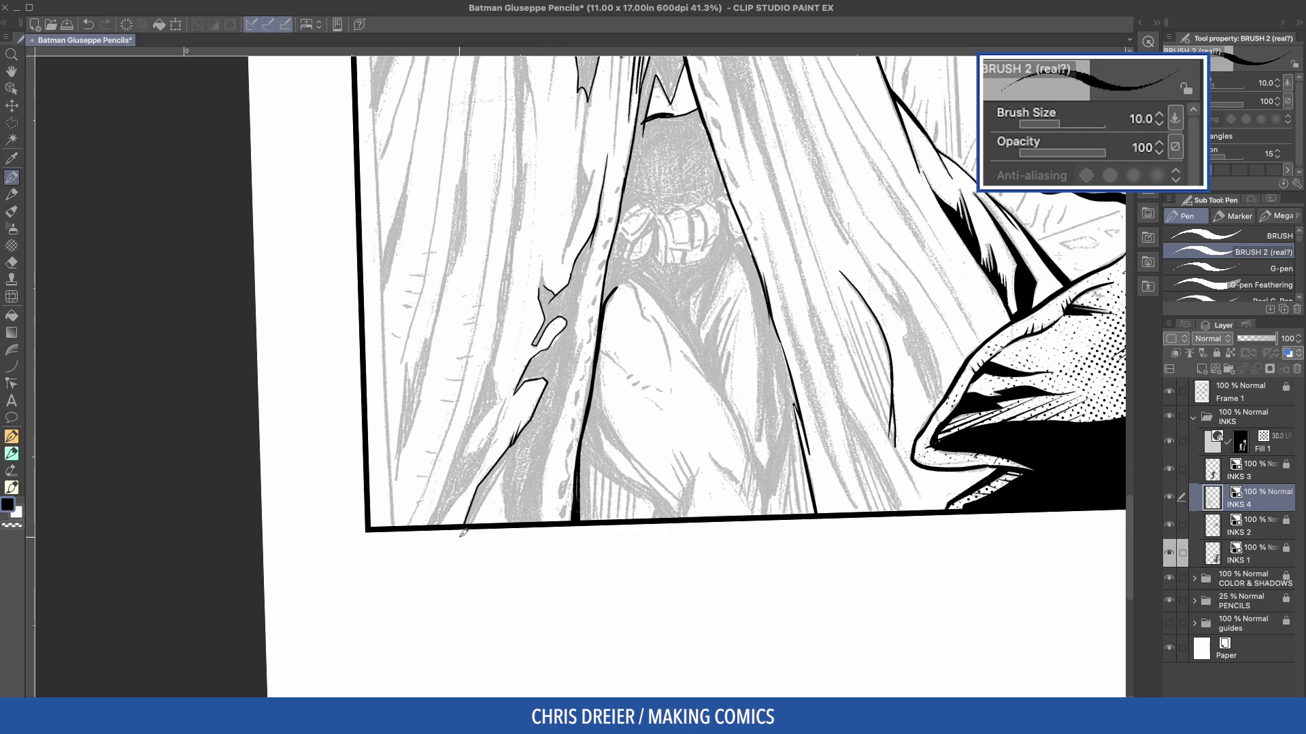
{"action": "mouse_move", "coordinate": [509, 466]}
{"action": "left_mouse_down"}
{"action": "mouse_move", "coordinate": [467, 525]}
{"action": "mouse_move", "coordinate": [501, 525]}
{"action": "left_mouse_up"}
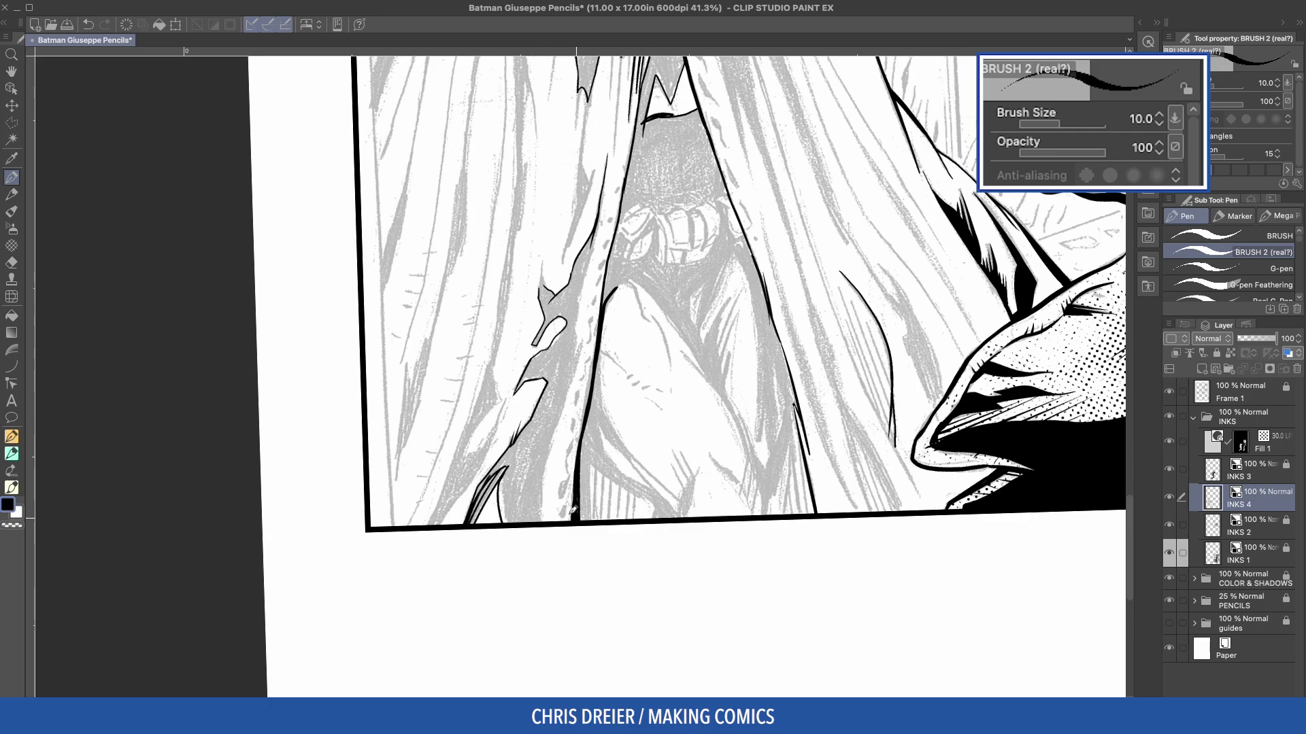
{"action": "left_click_drag", "start_coordinate": [550, 446], "coordinate": [542, 522]}
{"action": "left_click_drag", "start_coordinate": [596, 227], "coordinate": [535, 493]}
{"action": "key", "text": "ctrl+z"}
- Try feathering the lower left cape folds with the G-pen Feathering brush at size 25
{"action": "key", "text": "."}
{"action": "key", "text": "."}
{"action": "key", "text": "]"}
{"action": "key", "text": "]"}
{"action": "key", "text": "]"}
{"action": "key", "text": "]"}
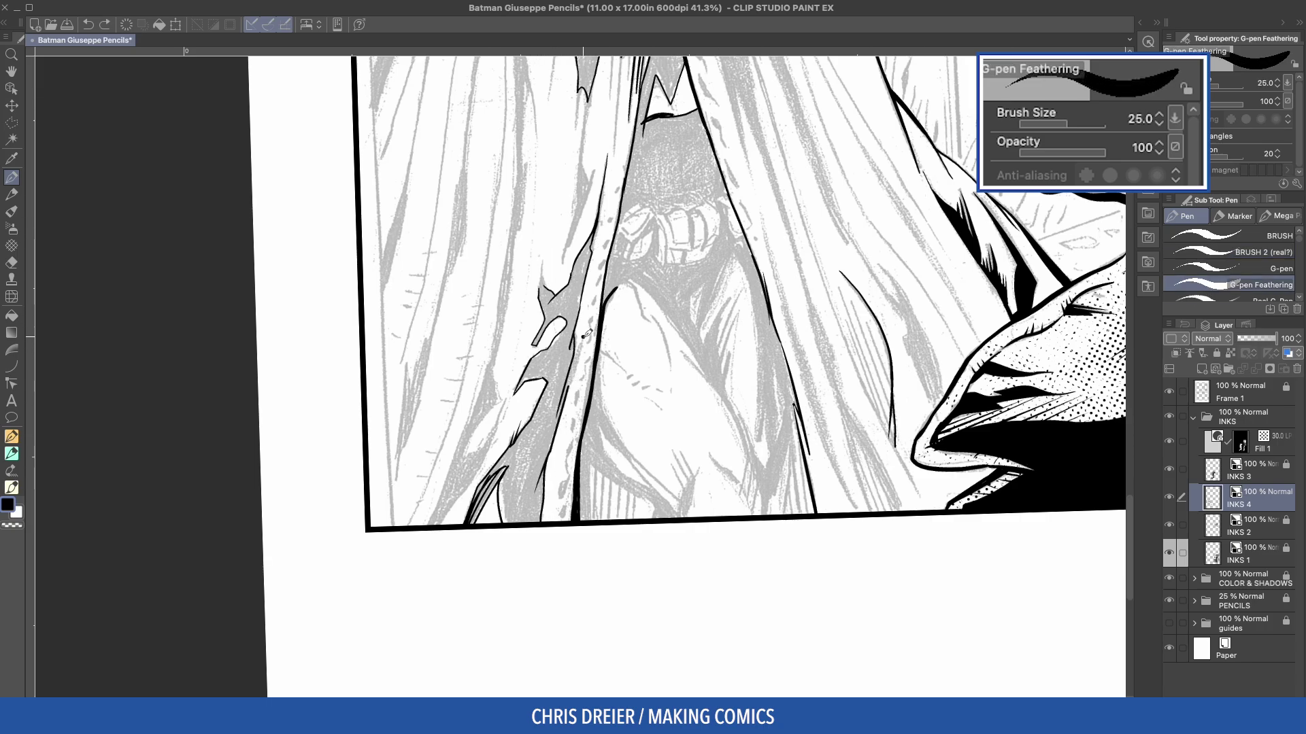
{"action": "left_click_drag", "start_coordinate": [568, 387], "coordinate": [546, 442]}
{"action": "mouse_move", "coordinate": [538, 260]}
{"action": "left_mouse_down"}
{"action": "mouse_move", "coordinate": [544, 310]}
{"action": "mouse_move", "coordinate": [715, 349]}
{"action": "mouse_move", "coordinate": [676, 462]}
{"action": "left_mouse_up"}
{"action": "key", "text": "super+z"}
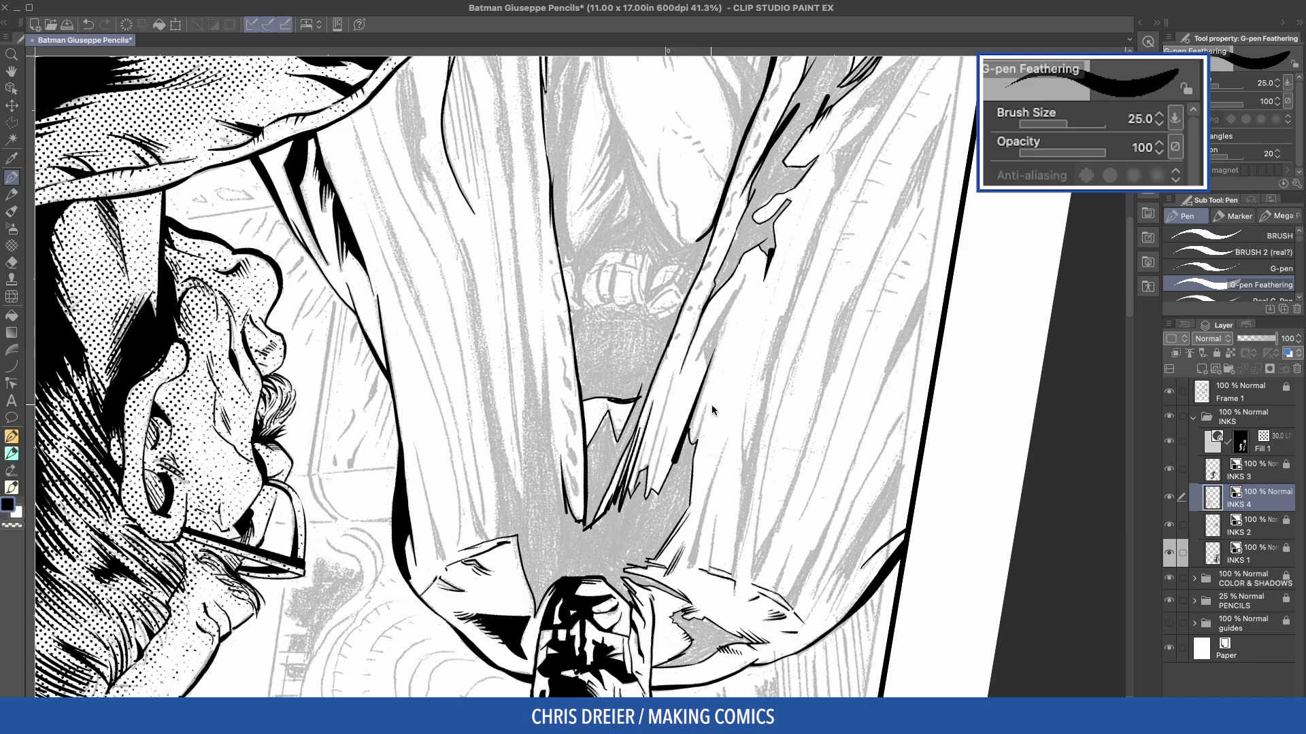
{"action": "key", "text": "super+z"}
- Feather the cape folds beside the chest opening and below the left shoulder, reducing the G-pen Feathering brush to size 15
{"action": "left_click_drag", "start_coordinate": [714, 348], "coordinate": [663, 490]}
{"action": "left_click_drag", "start_coordinate": [709, 403], "coordinate": [688, 469]}
{"action": "key", "text": "super+z"}
{"action": "left_click_drag", "start_coordinate": [679, 372], "coordinate": [635, 502]}
{"action": "key", "text": "super+z"}
{"action": "key", "text": "["}
{"action": "key", "text": "["}
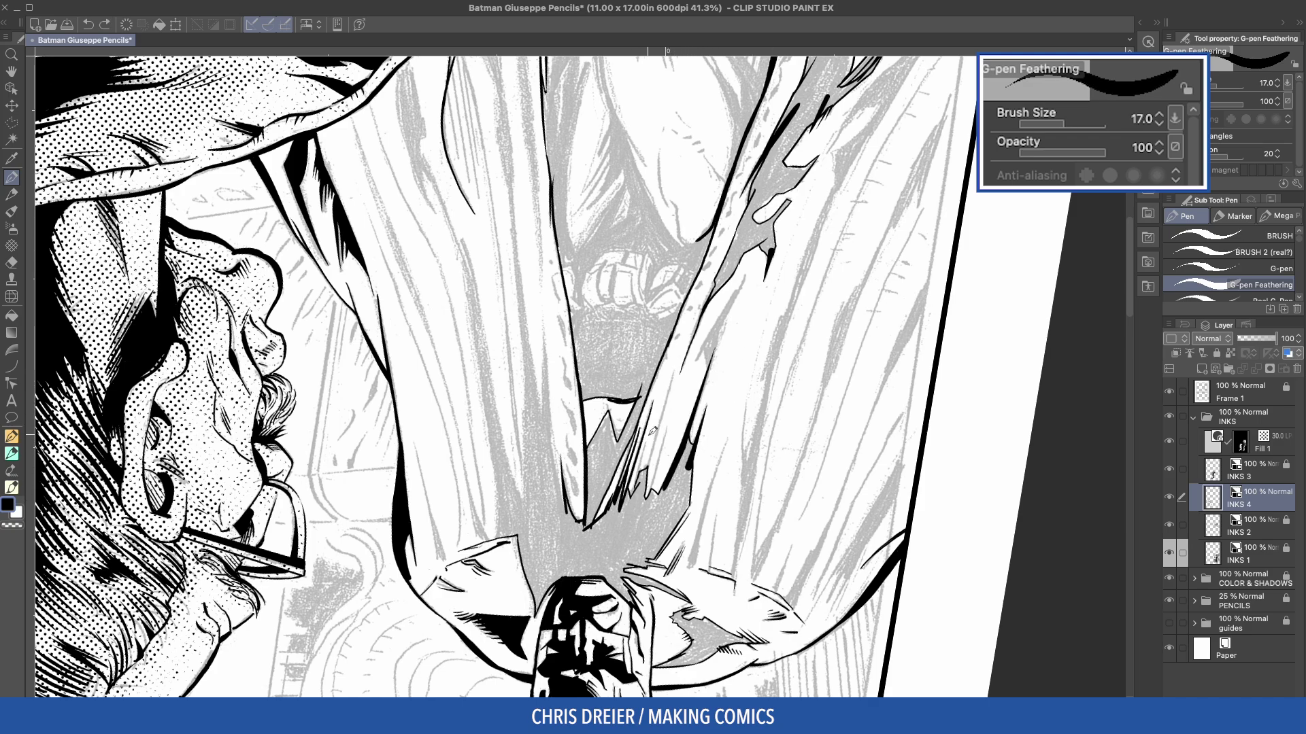
{"action": "mouse_move", "coordinate": [656, 429]}
{"action": "left_mouse_down"}
{"action": "mouse_move", "coordinate": [629, 507]}
{"action": "mouse_move", "coordinate": [646, 500]}
{"action": "left_mouse_up"}
{"action": "key", "text": "super+z"}
{"action": "mouse_move", "coordinate": [684, 365]}
{"action": "left_mouse_down"}
{"action": "mouse_move", "coordinate": [639, 490]}
{"action": "mouse_move", "coordinate": [645, 396]}
{"action": "left_mouse_up"}
{"action": "key", "text": "super+z"}
{"action": "left_click_drag", "start_coordinate": [705, 431], "coordinate": [693, 491]}
{"action": "key", "text": "bracketleft"}
{"action": "left_click_drag", "start_coordinate": [713, 361], "coordinate": [674, 488]}
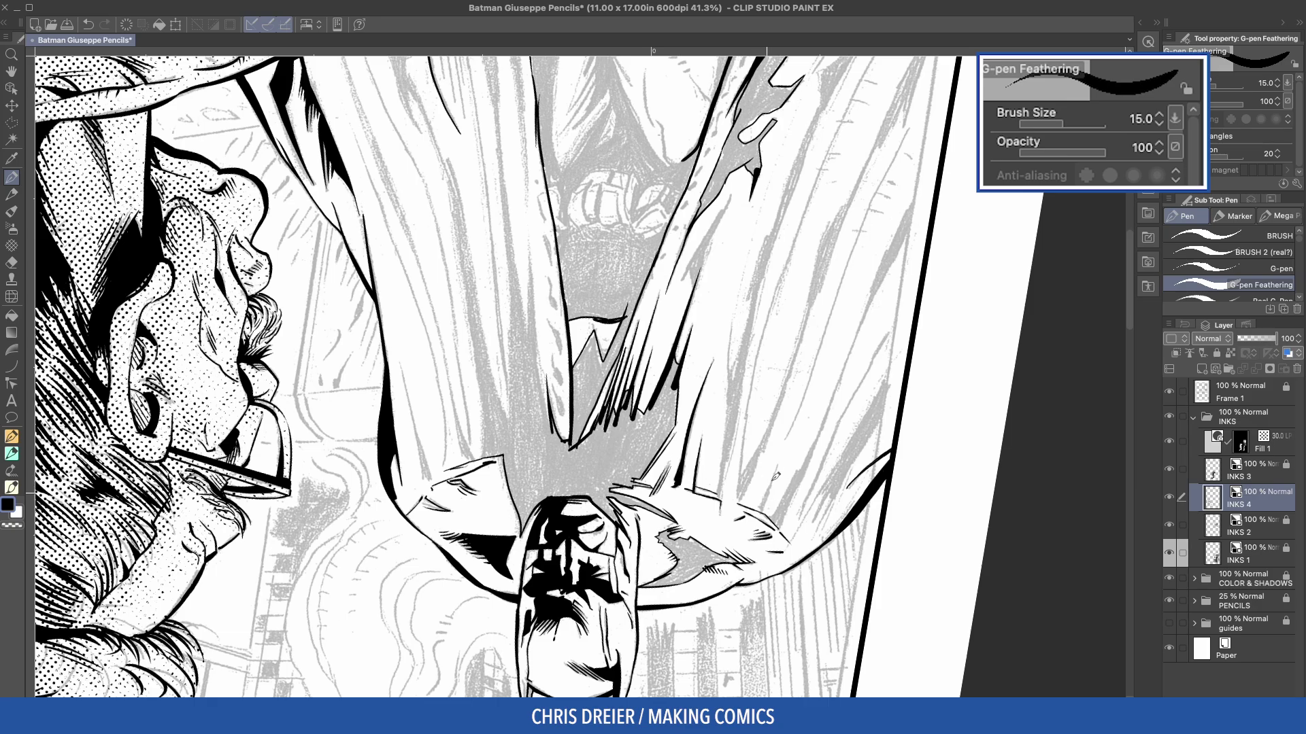
{"action": "left_click_drag", "start_coordinate": [777, 465], "coordinate": [763, 506]}
- Ink the pouches and dark details of the utility belt with BRUSH 2 at size 12
{"action": "left_click_drag", "start_coordinate": [584, 378], "coordinate": [575, 390]}
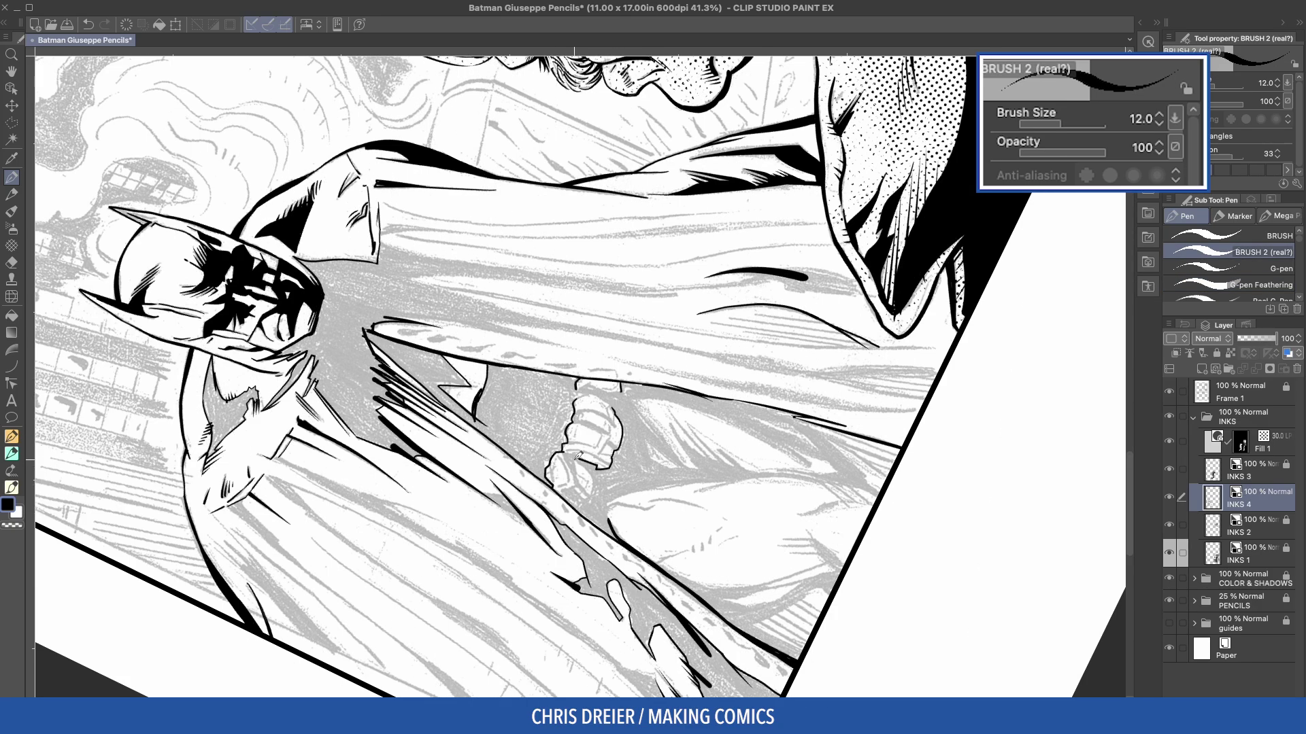
{"action": "left_click_drag", "start_coordinate": [577, 458], "coordinate": [575, 483]}
{"action": "mouse_move", "coordinate": [587, 366]}
{"action": "left_mouse_down"}
{"action": "mouse_move", "coordinate": [604, 367]}
{"action": "mouse_move", "coordinate": [582, 362]}
{"action": "mouse_move", "coordinate": [568, 400]}
{"action": "left_mouse_up"}
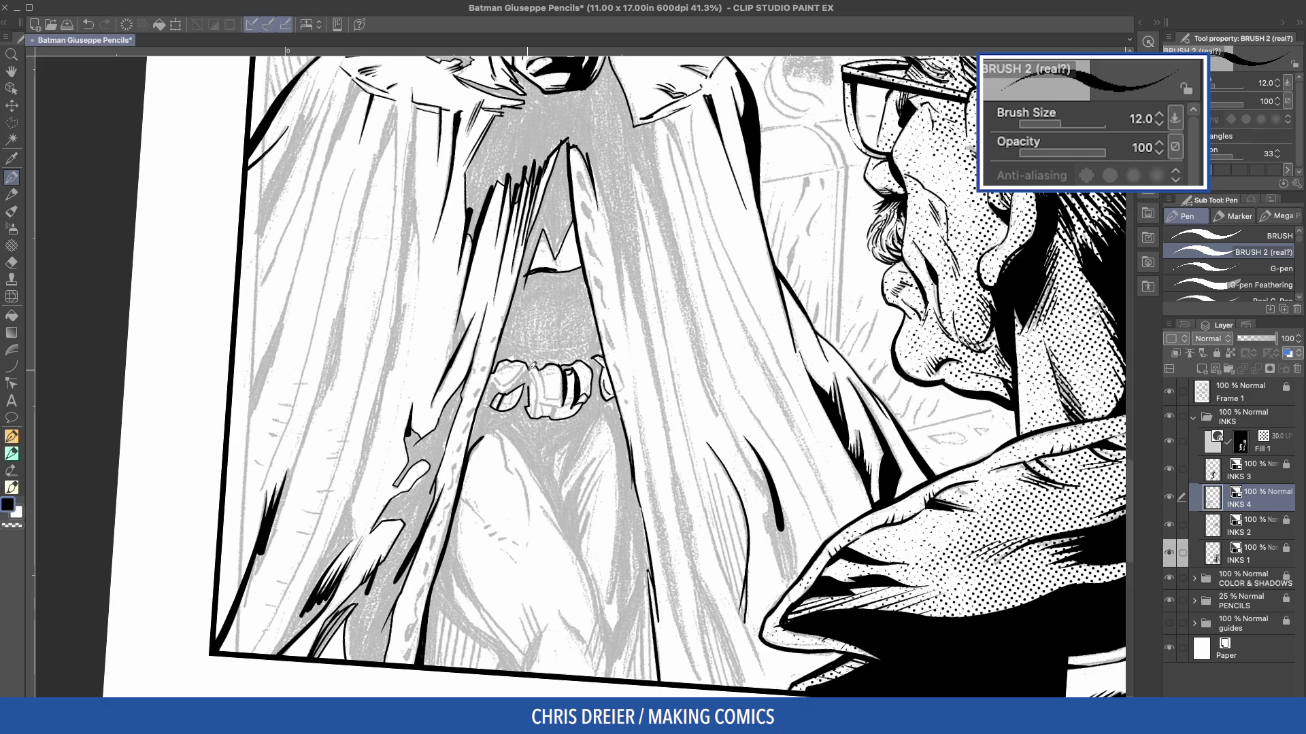
{"action": "left_click_drag", "start_coordinate": [529, 363], "coordinate": [544, 418]}
{"action": "left_click_drag", "start_coordinate": [541, 364], "coordinate": [559, 394]}
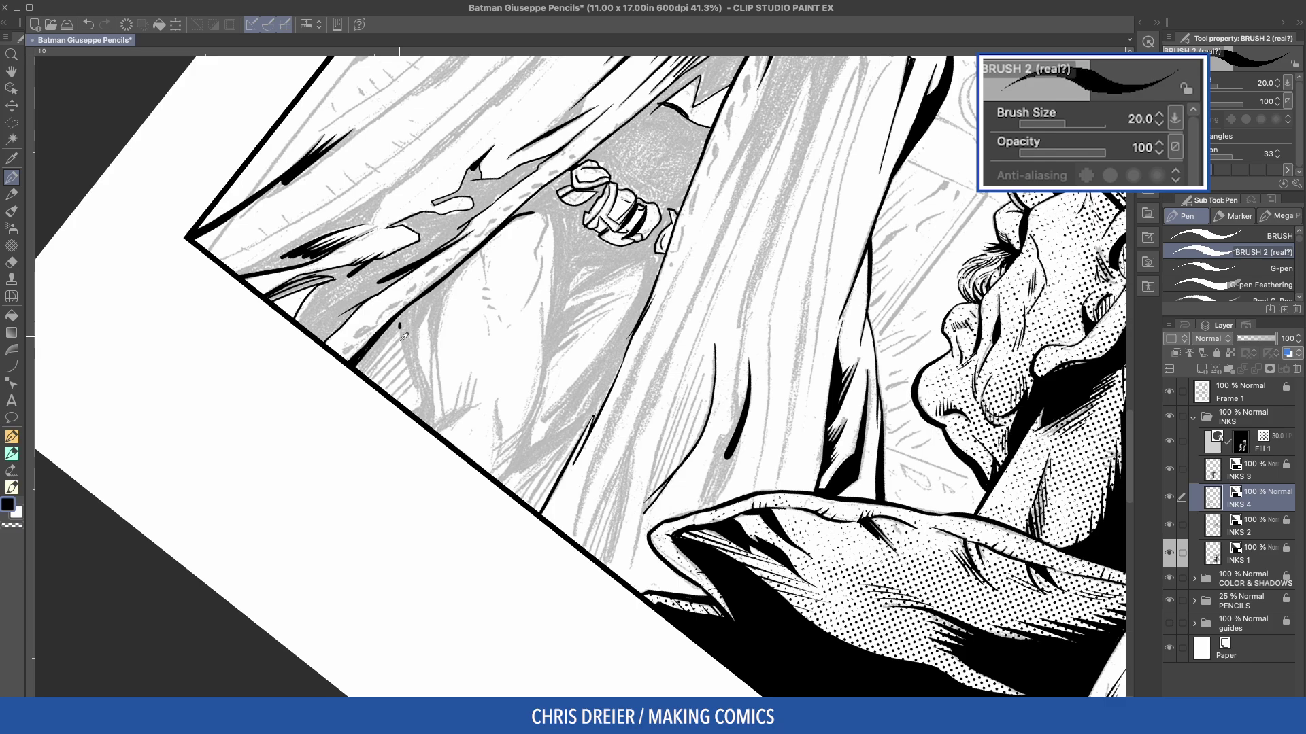
- Outline the shadow shapes beneath the front leg along the panel border with BRUSH 2 at size 20
{"action": "mouse_move", "coordinate": [400, 324]}
{"action": "left_mouse_down"}
{"action": "mouse_move", "coordinate": [422, 406]}
{"action": "mouse_move", "coordinate": [384, 427]}
{"action": "mouse_move", "coordinate": [427, 389]}
{"action": "mouse_move", "coordinate": [432, 351]}
{"action": "left_mouse_up"}
{"action": "mouse_move", "coordinate": [483, 247]}
{"action": "left_mouse_down"}
{"action": "mouse_move", "coordinate": [442, 364]}
{"action": "mouse_move", "coordinate": [438, 331]}
{"action": "mouse_move", "coordinate": [445, 414]}
{"action": "left_mouse_up"}
{"action": "left_click_drag", "start_coordinate": [434, 335], "coordinate": [430, 410]}
{"action": "key", "text": "super+z"}
{"action": "left_click_drag", "start_coordinate": [433, 340], "coordinate": [430, 410]}
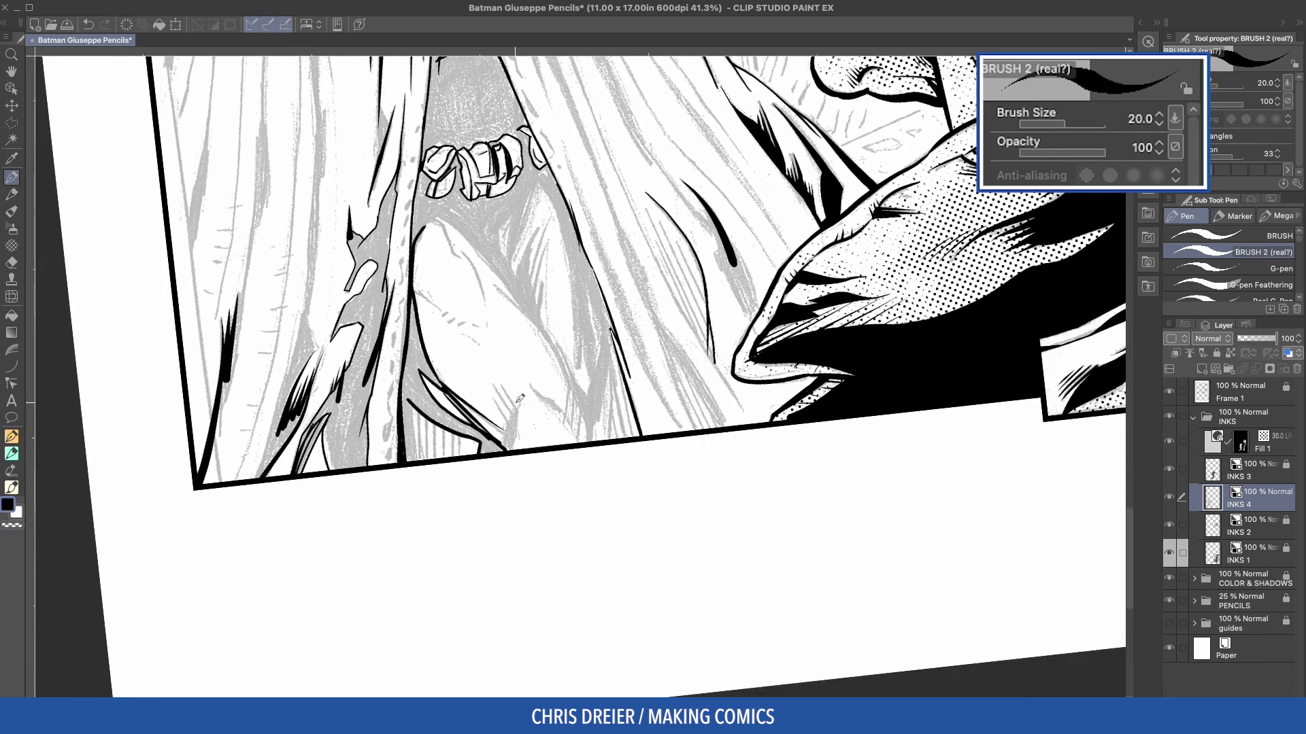
{"action": "mouse_move", "coordinate": [531, 393]}
{"action": "left_mouse_down"}
{"action": "mouse_move", "coordinate": [510, 419]}
{"action": "mouse_move", "coordinate": [511, 453]}
{"action": "left_mouse_up"}
{"action": "left_click_drag", "start_coordinate": [414, 406], "coordinate": [425, 460]}
- Fill the outlined shadows beneath the front leg with black, referring to the other layers
{"action": "key", "text": "g"}
{"action": "left_click", "coordinate": [410, 389]}
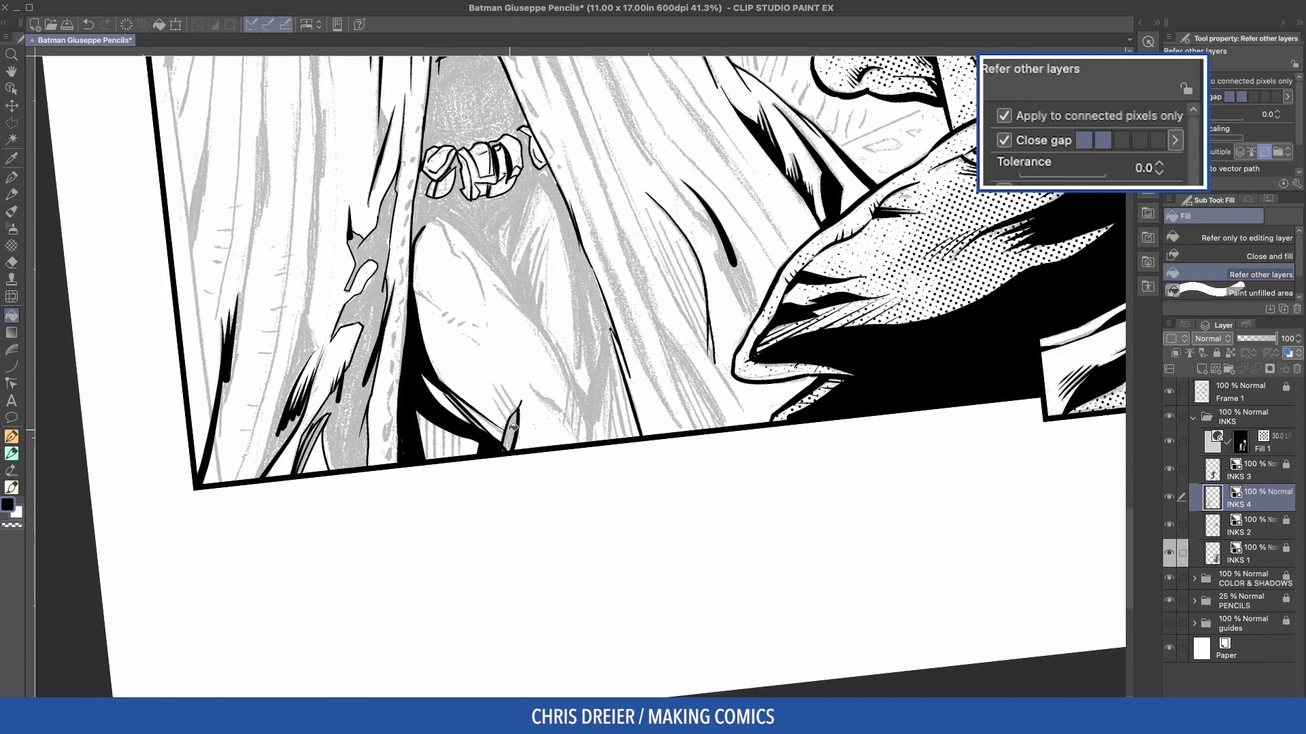
{"action": "left_click", "coordinate": [511, 430]}
- Ink the contour of the front leg from the knee to the panel border with BRUSH 2 at size 17
{"action": "key", "text": "p"}
{"action": "mouse_move", "coordinate": [321, 292]}
{"action": "left_mouse_down"}
{"action": "mouse_move", "coordinate": [419, 202]}
{"action": "mouse_move", "coordinate": [461, 197]}
{"action": "left_mouse_up"}
{"action": "key", "text": "bracketleft"}
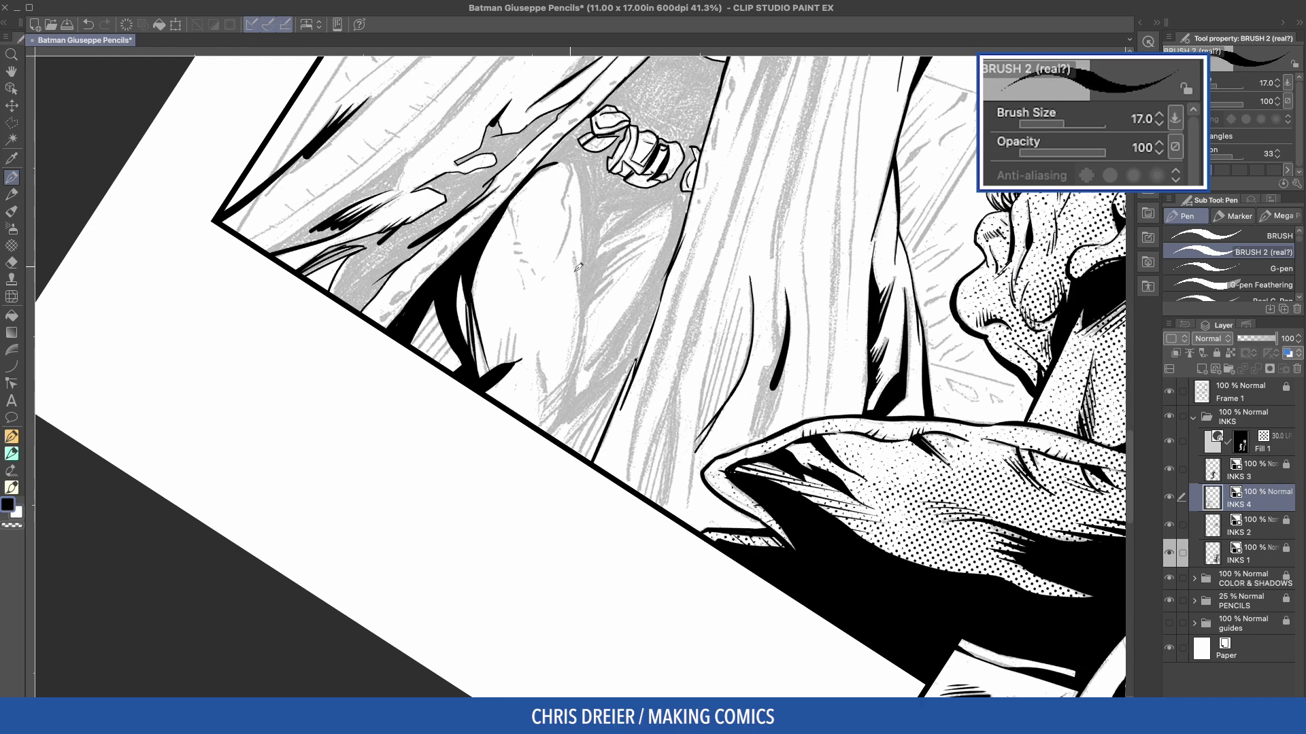
{"action": "mouse_move", "coordinate": [576, 243]}
{"action": "left_mouse_down"}
{"action": "mouse_move", "coordinate": [578, 367]}
{"action": "mouse_move", "coordinate": [552, 418]}
{"action": "left_mouse_up"}
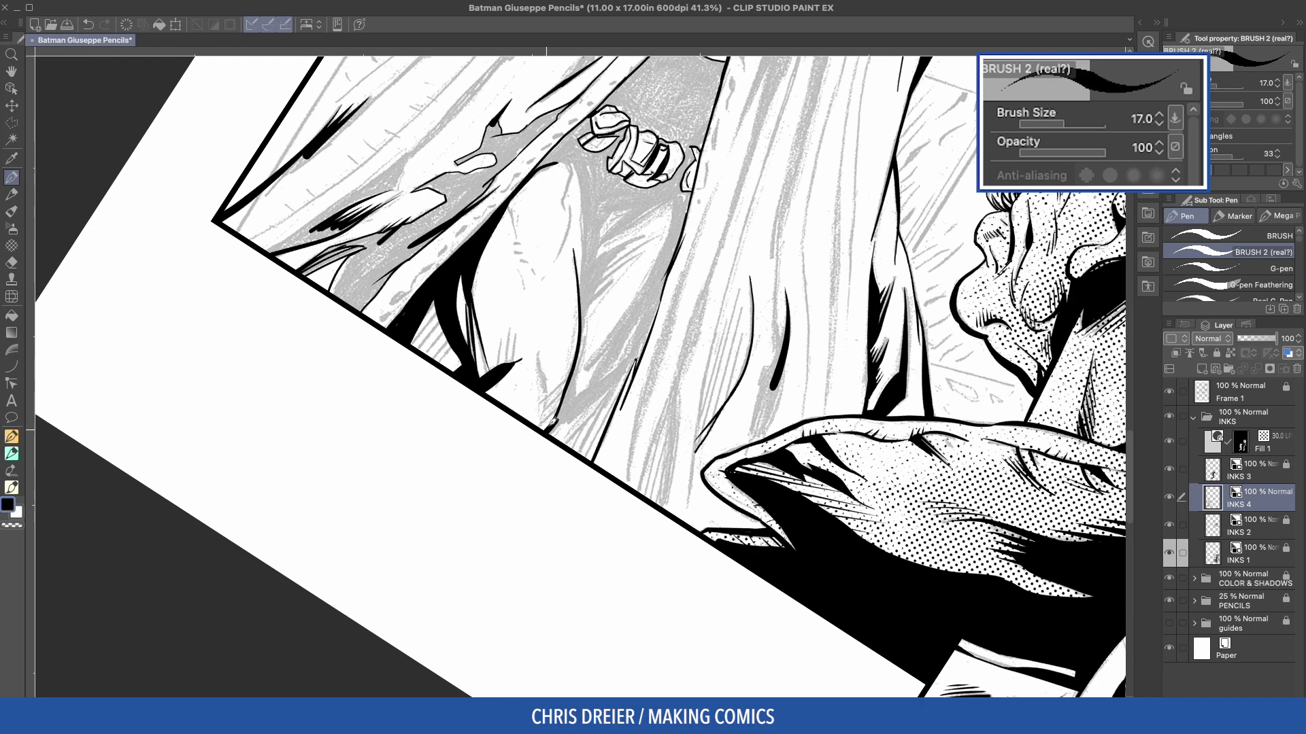
{"action": "left_click_drag", "start_coordinate": [573, 156], "coordinate": [586, 302]}
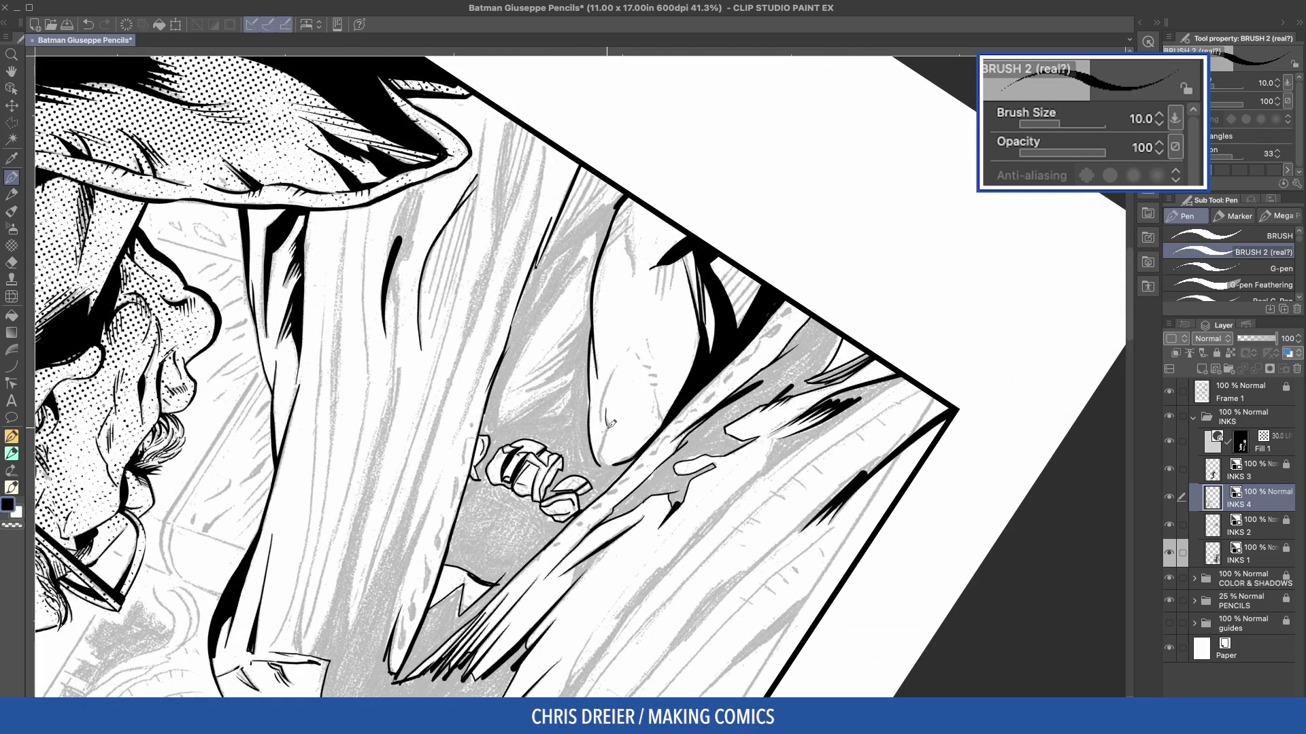
- Add hatching and wrinkle lines to the front leg's knee and thigh with BRUSH 2 at size 10
{"action": "left_click_drag", "start_coordinate": [620, 364], "coordinate": [608, 388]}
{"action": "left_click_drag", "start_coordinate": [667, 421], "coordinate": [655, 385]}
{"action": "mouse_move", "coordinate": [670, 506]}
{"action": "left_mouse_down"}
{"action": "mouse_move", "coordinate": [419, 387]}
{"action": "mouse_move", "coordinate": [445, 209]}
{"action": "left_mouse_up"}
{"action": "left_click_drag", "start_coordinate": [632, 397], "coordinate": [635, 415]}
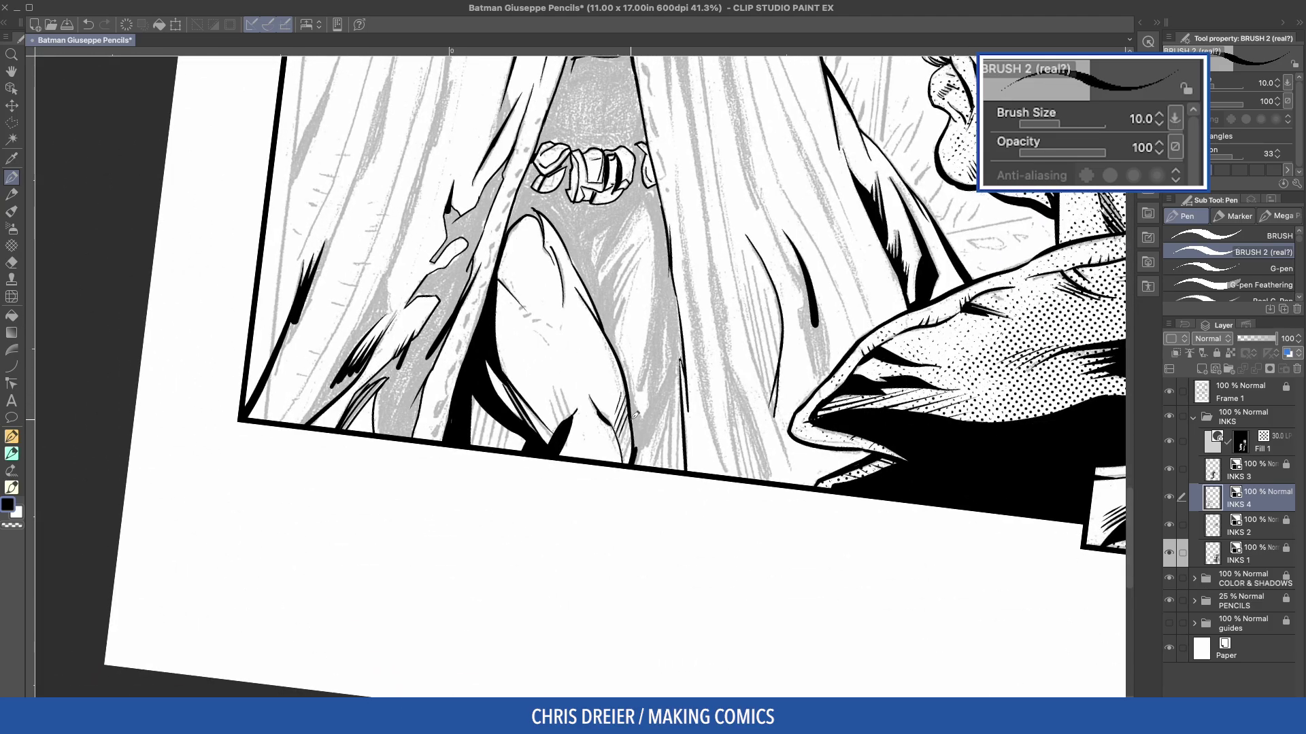
{"action": "left_click_drag", "start_coordinate": [455, 379], "coordinate": [460, 340]}
{"action": "left_click_drag", "start_coordinate": [545, 415], "coordinate": [551, 380]}
{"action": "left_click_drag", "start_coordinate": [556, 412], "coordinate": [559, 386]}
{"action": "mouse_move", "coordinate": [543, 282]}
{"action": "left_mouse_down"}
{"action": "mouse_move", "coordinate": [531, 282]}
{"action": "mouse_move", "coordinate": [557, 469]}
{"action": "mouse_move", "coordinate": [454, 281]}
{"action": "mouse_move", "coordinate": [554, 318]}
{"action": "mouse_move", "coordinate": [516, 395]}
{"action": "left_mouse_up"}
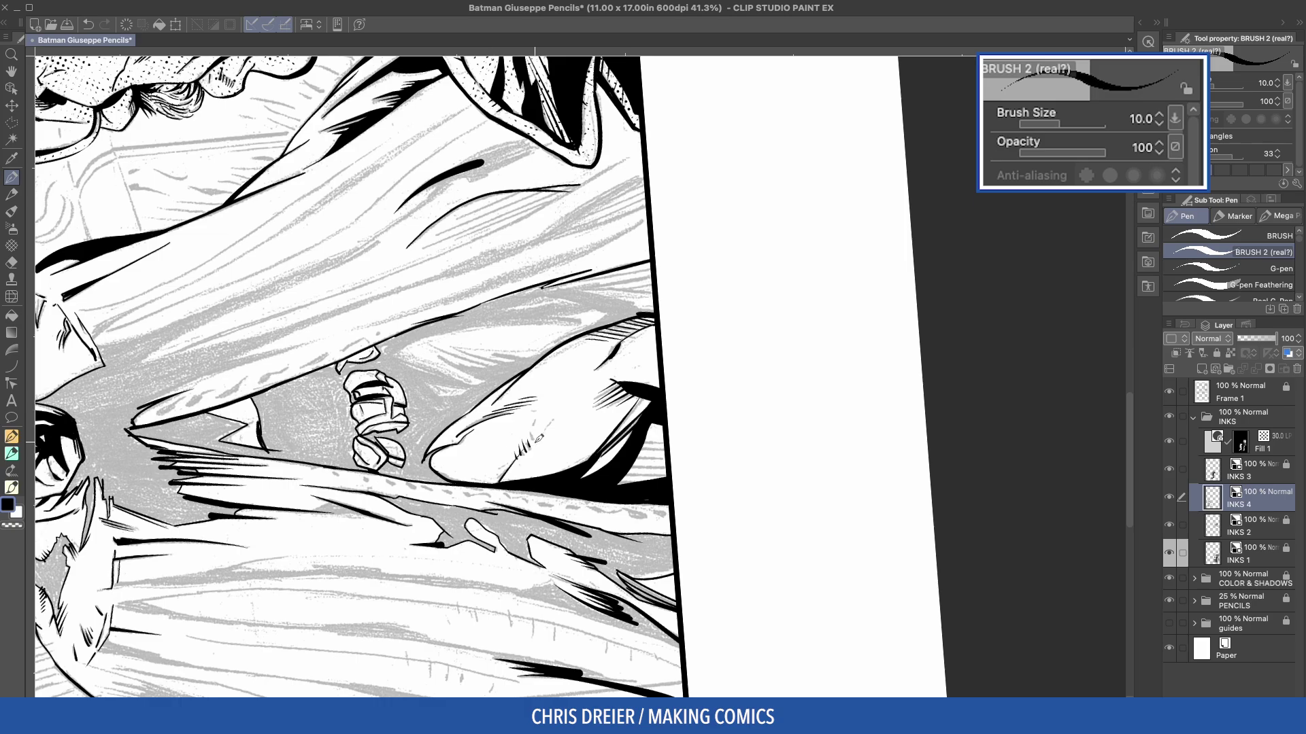
{"action": "double_click", "coordinate": [377, 327]}
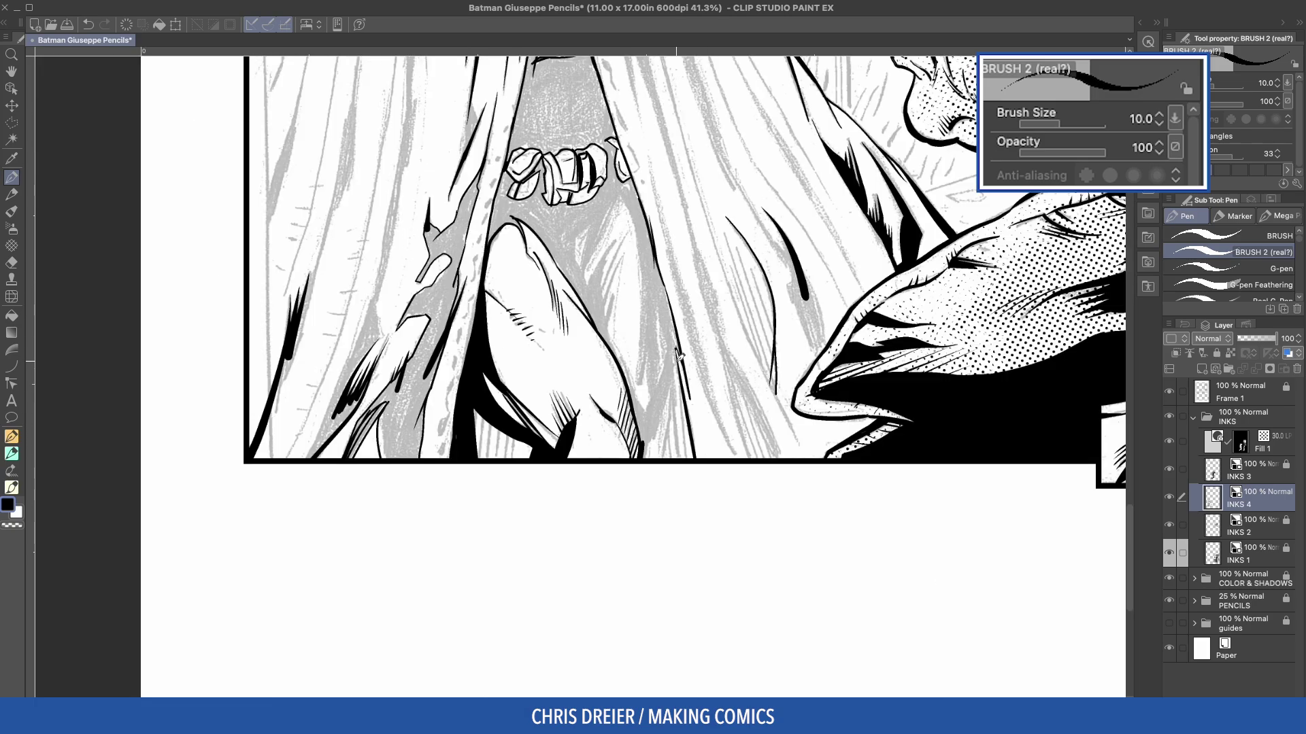
- Outline the second leg and its shadow shapes between the front leg and the right cape edge
{"action": "left_click_drag", "start_coordinate": [680, 356], "coordinate": [655, 436]}
{"action": "left_click_drag", "start_coordinate": [590, 229], "coordinate": [573, 239]}
{"action": "mouse_move", "coordinate": [624, 202]}
{"action": "left_mouse_down"}
{"action": "mouse_move", "coordinate": [586, 277]}
{"action": "mouse_move", "coordinate": [559, 295]}
{"action": "left_mouse_up"}
{"action": "key", "text": "super+z"}
- Feather the second leg's inner shadow and thicken its outer edge with G-pen Feathering at sizes 17 and 25
{"action": "left_click", "coordinate": [1258, 285]}
{"action": "key", "text": "minus"}
{"action": "key", "text": "super+z"}
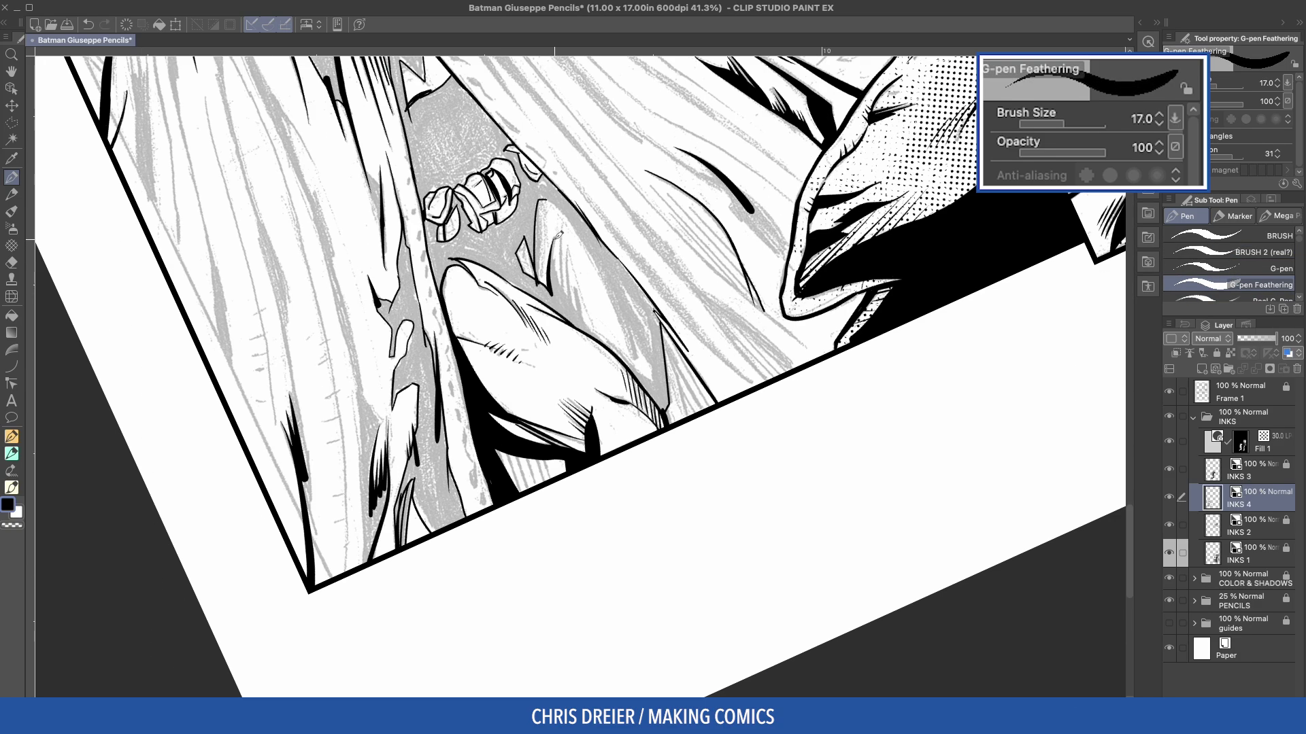
{"action": "left_click_drag", "start_coordinate": [553, 238], "coordinate": [573, 316]}
{"action": "left_click_drag", "start_coordinate": [556, 233], "coordinate": [555, 289]}
{"action": "key", "text": "bracketright"}
{"action": "key", "text": "bracketright"}
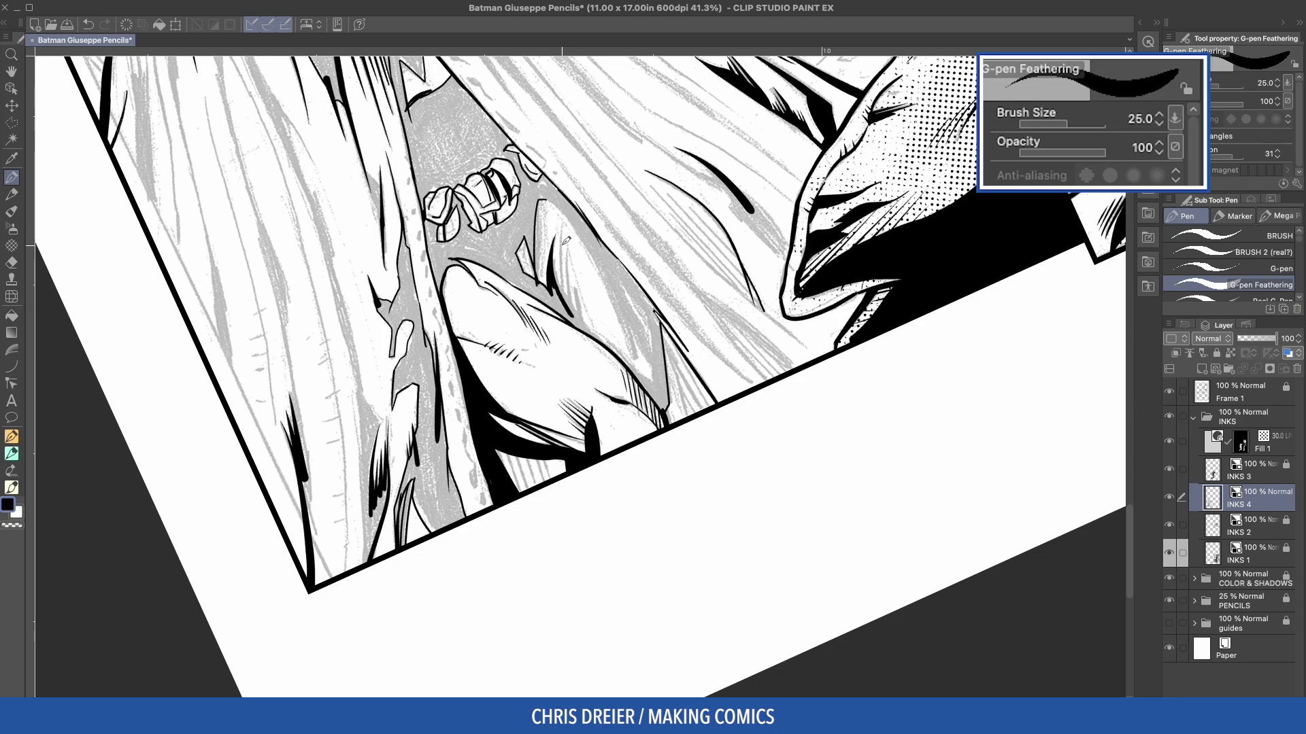
{"action": "mouse_move", "coordinate": [561, 238]}
{"action": "left_mouse_down"}
{"action": "mouse_move", "coordinate": [587, 316]}
{"action": "mouse_move", "coordinate": [637, 353]}
{"action": "mouse_move", "coordinate": [543, 199]}
{"action": "left_mouse_up"}
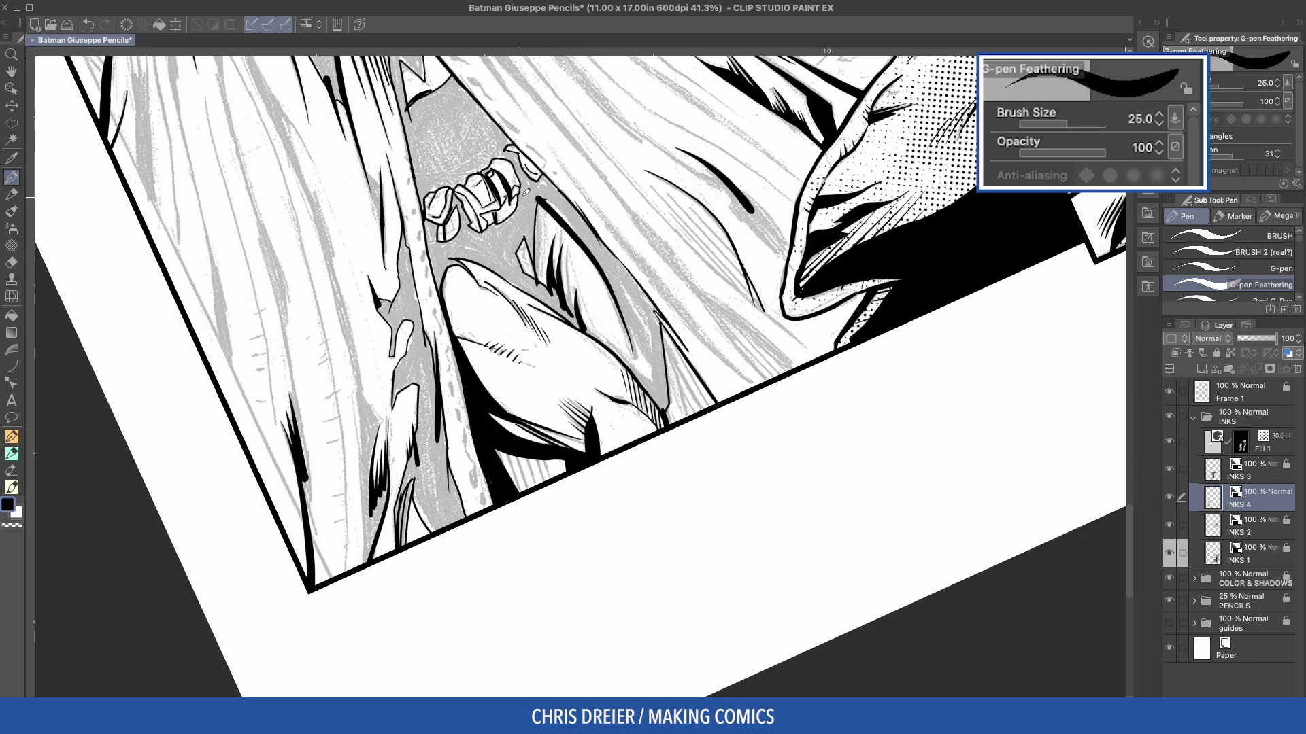
- Close the second leg's outline with BRUSH 2 and fill the shadow area under the cape with black
{"action": "key", "text": "asciicircum"}
{"action": "left_click", "coordinate": [1258, 269]}
{"action": "left_click", "coordinate": [1258, 252]}
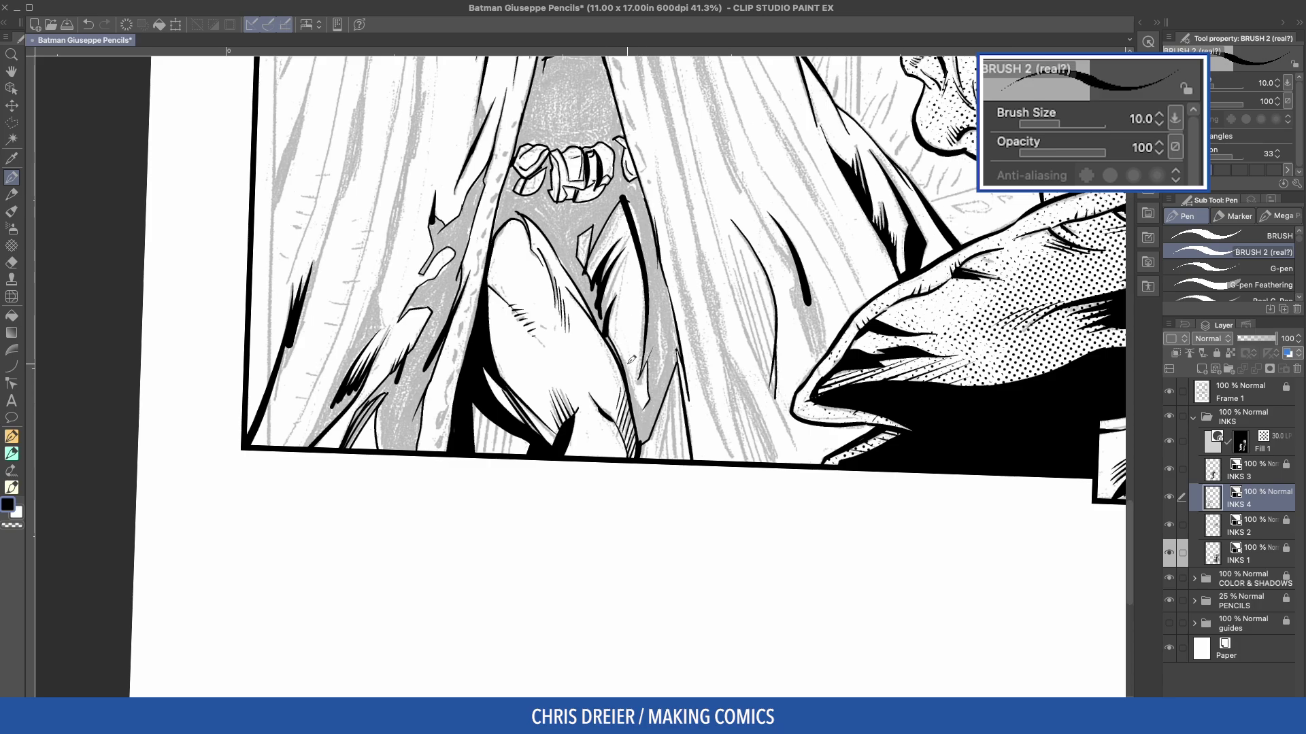
{"action": "left_click_drag", "start_coordinate": [662, 344], "coordinate": [655, 391]}
{"action": "left_click_drag", "start_coordinate": [661, 316], "coordinate": [653, 401]}
{"action": "left_click_drag", "start_coordinate": [570, 212], "coordinate": [558, 270]}
{"action": "key", "text": "g"}
{"action": "left_click", "coordinate": [562, 265]}
- Hatch the gaps beneath the front leg and beside the second leg along the bottom panel border
{"action": "key", "text": "p"}
{"action": "scroll", "coordinate": [561, 265], "scroll_direction": "up", "scroll_amount": 2}
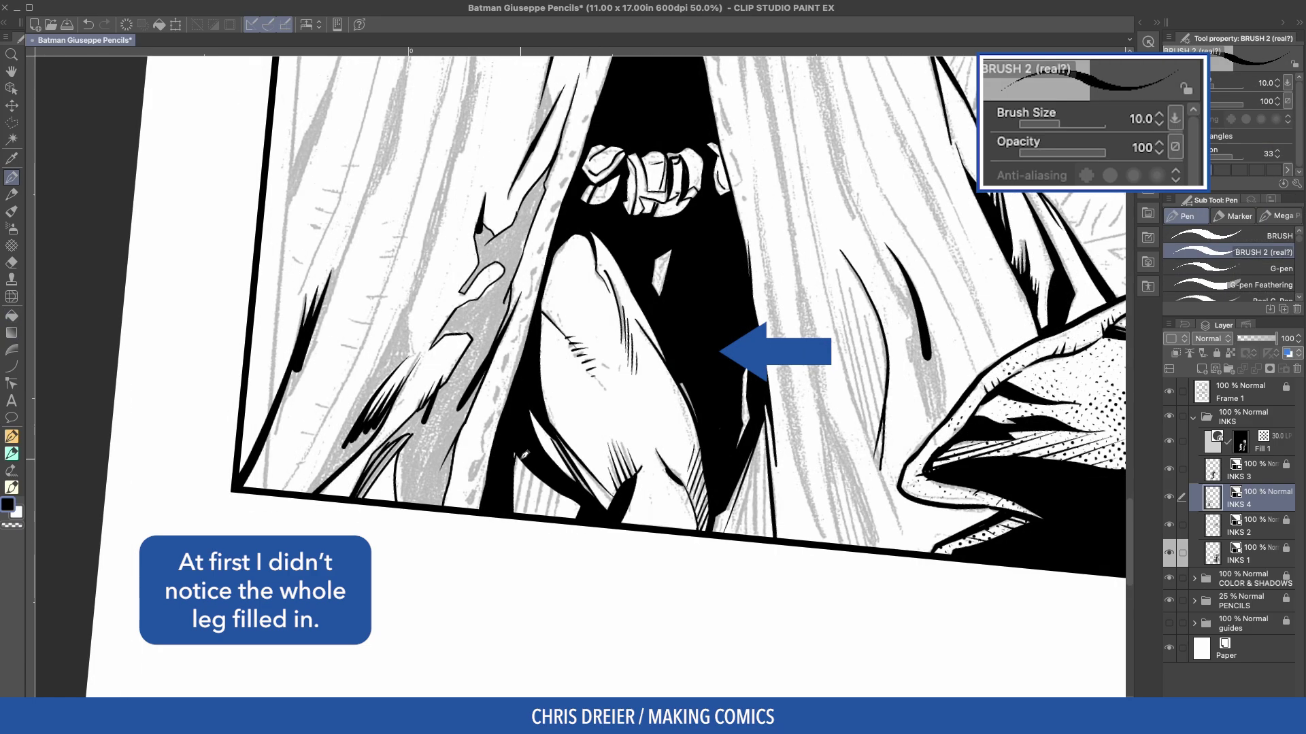
{"action": "left_click_drag", "start_coordinate": [517, 457], "coordinate": [515, 511]}
{"action": "mouse_move", "coordinate": [529, 470]}
{"action": "left_mouse_down"}
{"action": "mouse_move", "coordinate": [524, 513]}
{"action": "mouse_move", "coordinate": [540, 519]}
{"action": "left_mouse_up"}
{"action": "left_click_drag", "start_coordinate": [565, 495], "coordinate": [558, 518]}
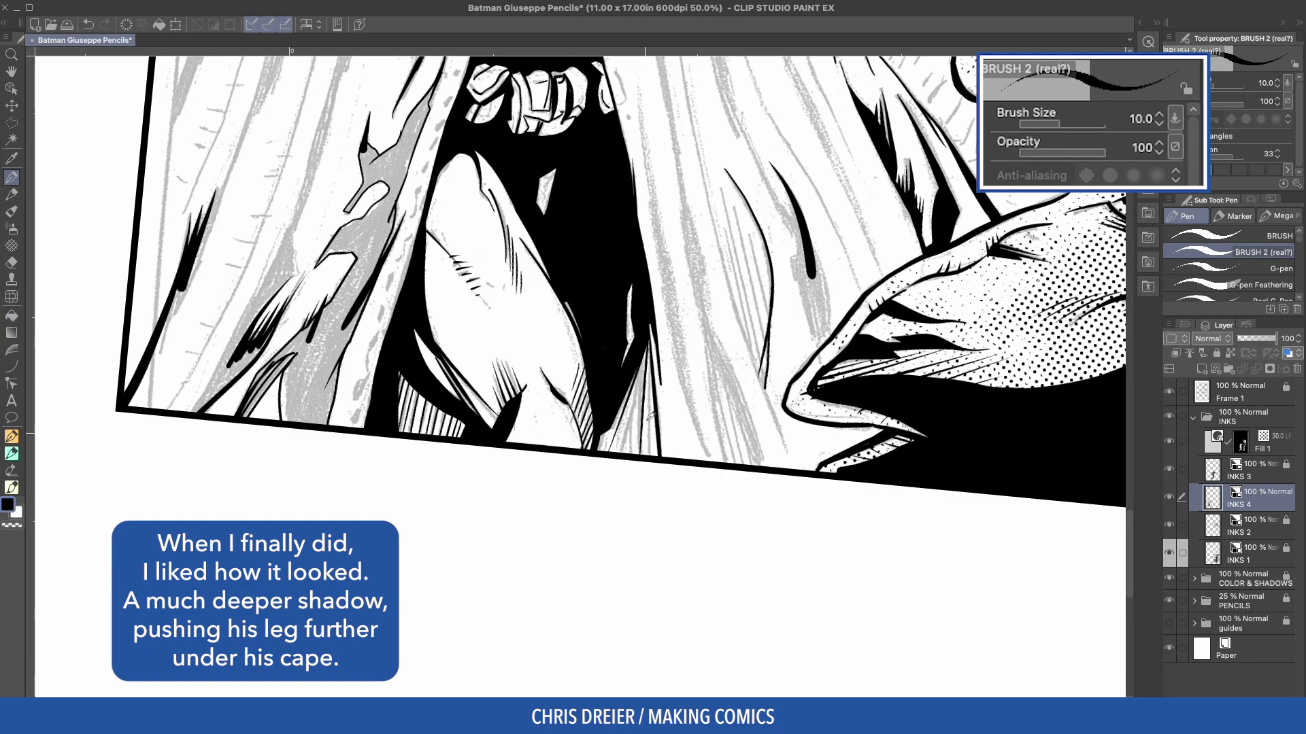
{"action": "left_click_drag", "start_coordinate": [654, 371], "coordinate": [651, 469]}
{"action": "left_click_drag", "start_coordinate": [646, 355], "coordinate": [629, 454]}
{"action": "left_click_drag", "start_coordinate": [629, 397], "coordinate": [618, 453]}
{"action": "left_click_drag", "start_coordinate": [615, 438], "coordinate": [610, 453]}
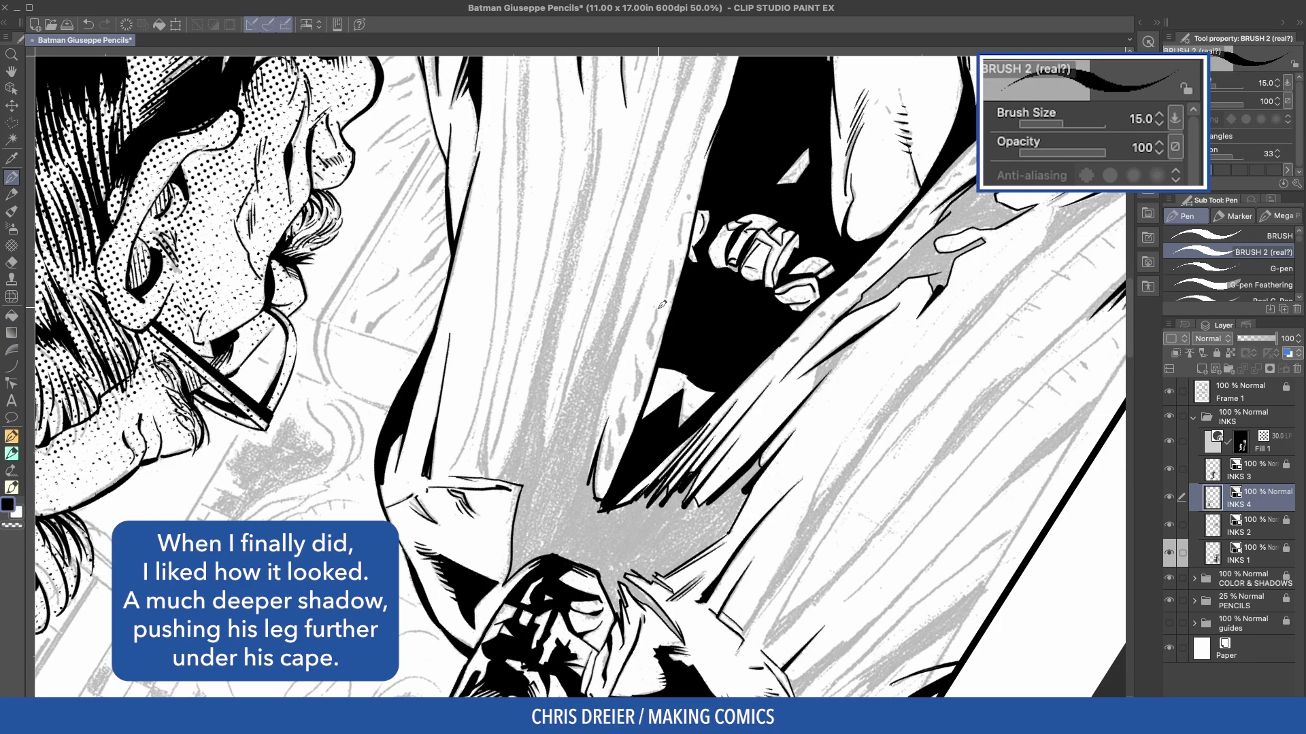
- Ink the short dash marks along the cape's inner hems with BRUSH 2 at size 15
{"action": "left_click_drag", "start_coordinate": [661, 304], "coordinate": [606, 473]}
{"action": "left_click_drag", "start_coordinate": [688, 211], "coordinate": [680, 257]}
{"action": "left_click_drag", "start_coordinate": [684, 250], "coordinate": [669, 302]}
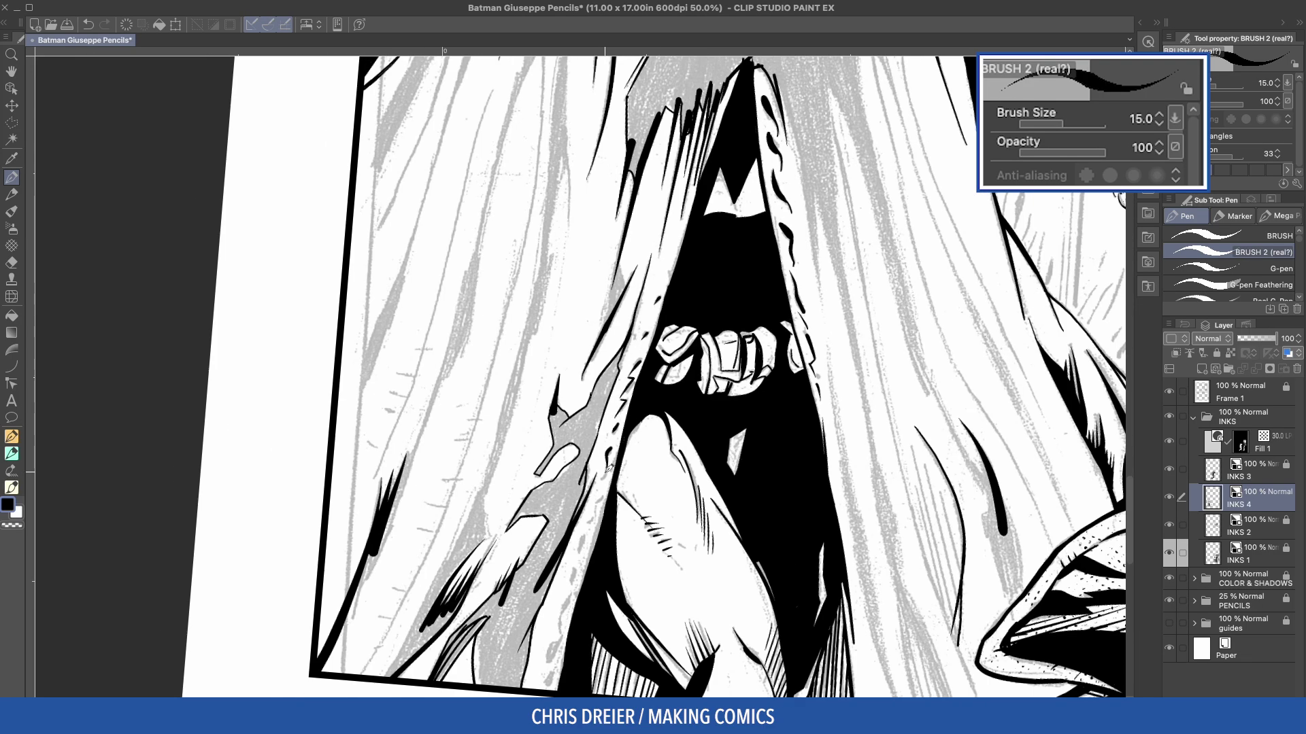
- Close the outline beside the cape's inner hem near the panel's left border and fill the fold shadow with black
{"action": "left_click_drag", "start_coordinate": [608, 468], "coordinate": [544, 689]}
{"action": "key", "text": "g"}
{"action": "left_click", "coordinate": [521, 593]}
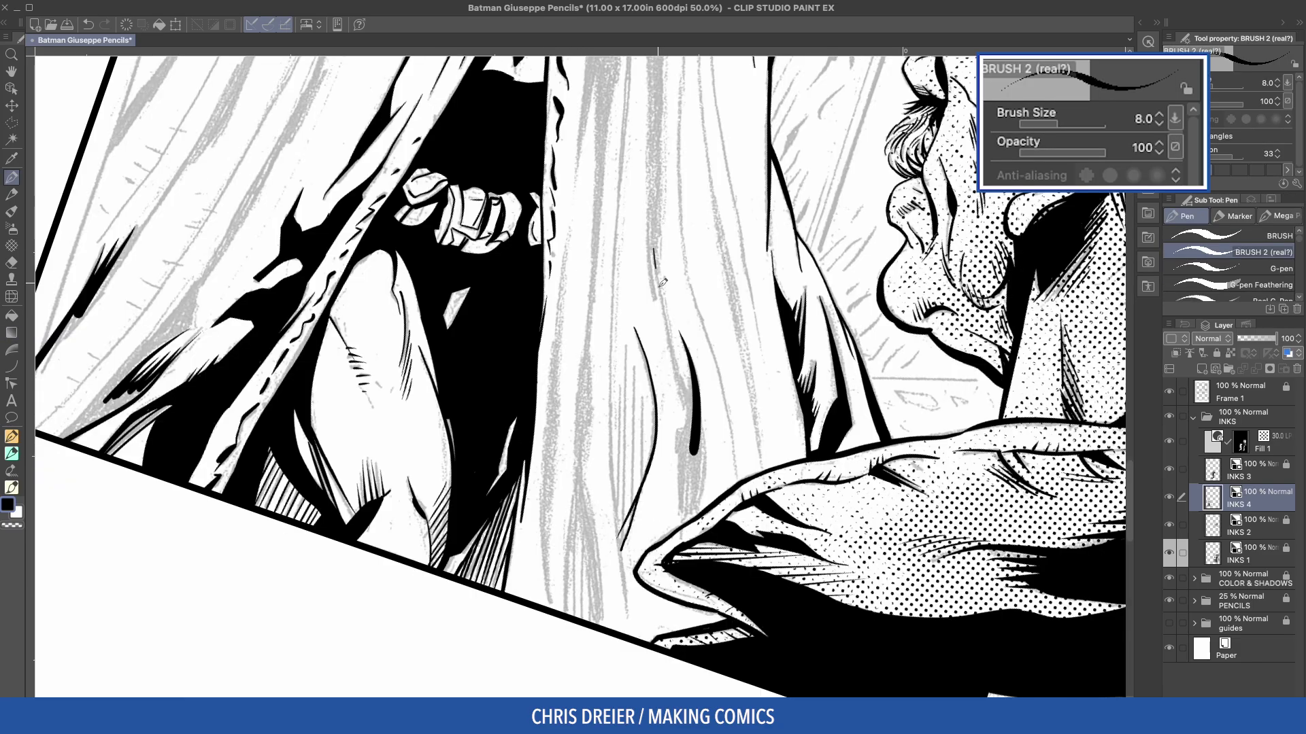
- Outline the fold shadow on the cape's right half with BRUSH 2 at size 8, fill it black and feather it with G-pen Feathering at size 25
{"action": "mouse_move", "coordinate": [657, 272]}
{"action": "left_mouse_down"}
{"action": "mouse_move", "coordinate": [690, 408]}
{"action": "mouse_move", "coordinate": [680, 451]}
{"action": "mouse_move", "coordinate": [709, 433]}
{"action": "mouse_move", "coordinate": [662, 275]}
{"action": "mouse_move", "coordinate": [695, 387]}
{"action": "left_mouse_up"}
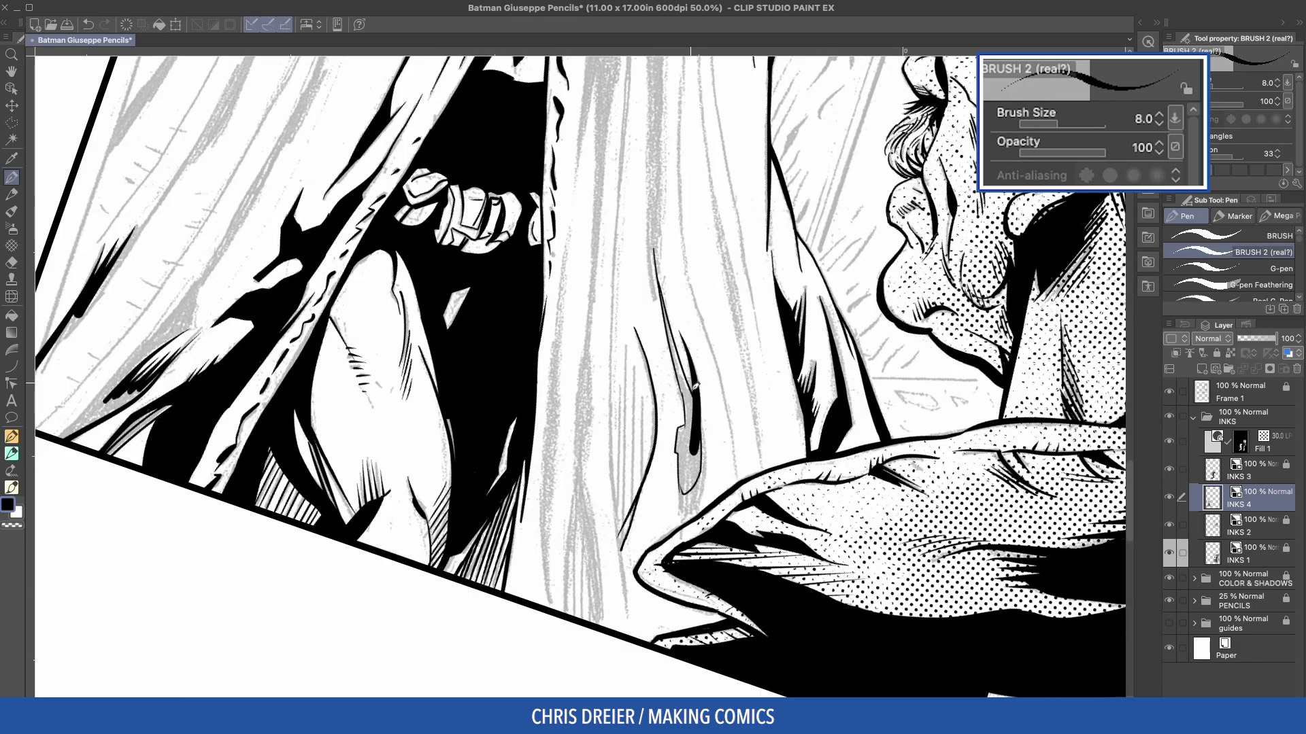
{"action": "key", "text": "g"}
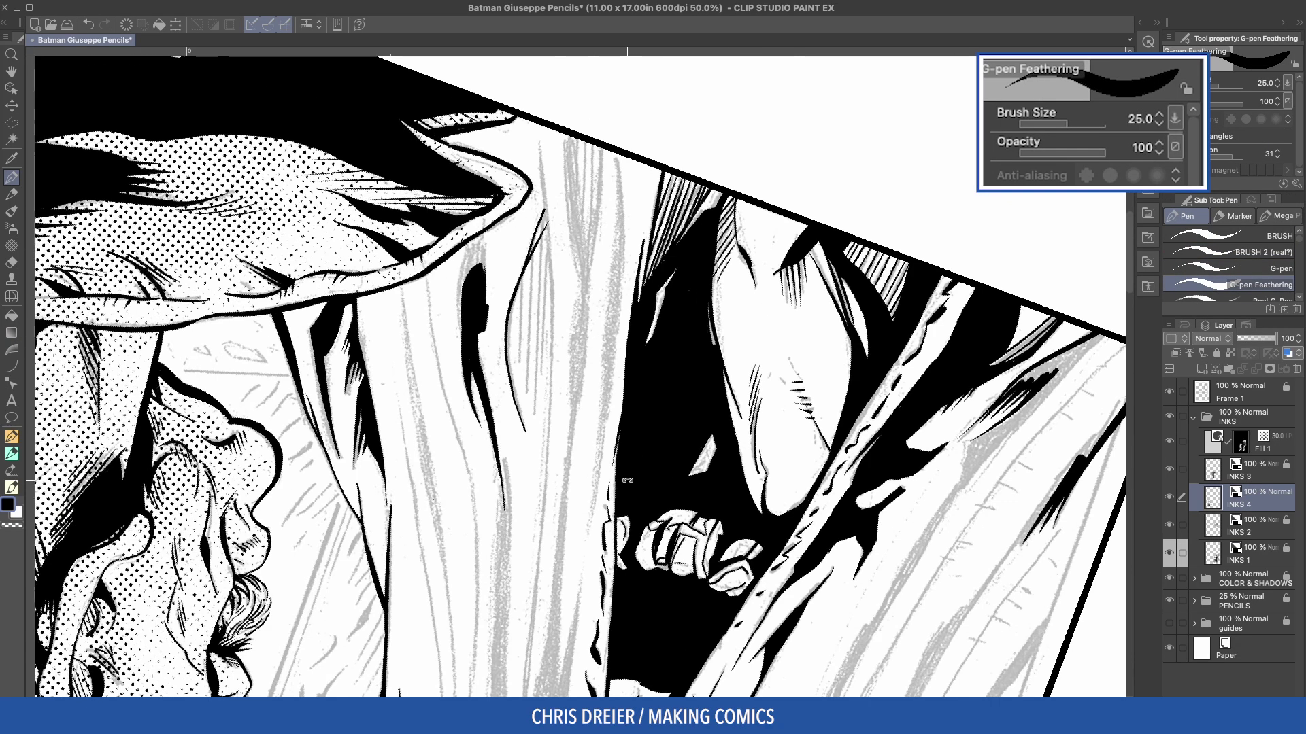
{"action": "mouse_move", "coordinate": [487, 230]}
{"action": "left_mouse_down"}
{"action": "mouse_move", "coordinate": [480, 272]}
{"action": "mouse_move", "coordinate": [468, 252]}
{"action": "left_mouse_up"}
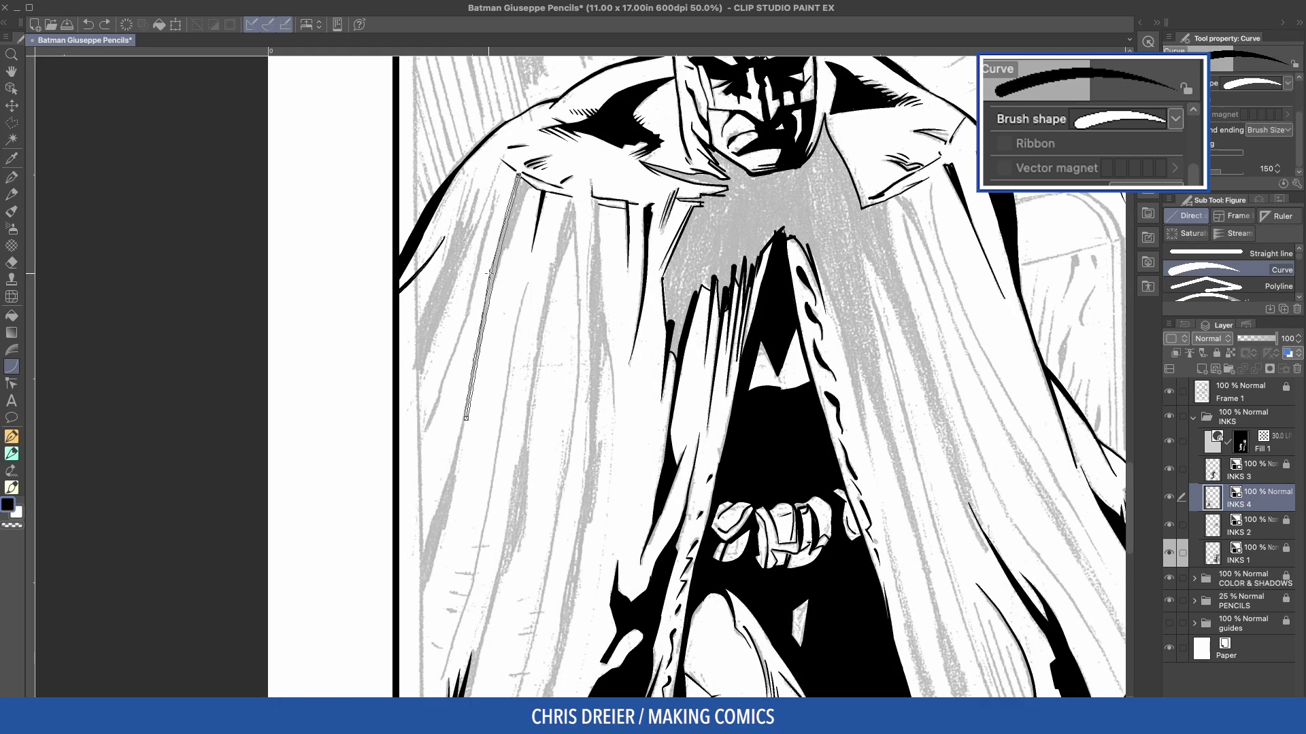
- Ink long tapered fold lines down the cape's left half with the Curve tool
{"action": "left_click_drag", "start_coordinate": [429, 435], "coordinate": [455, 442]}
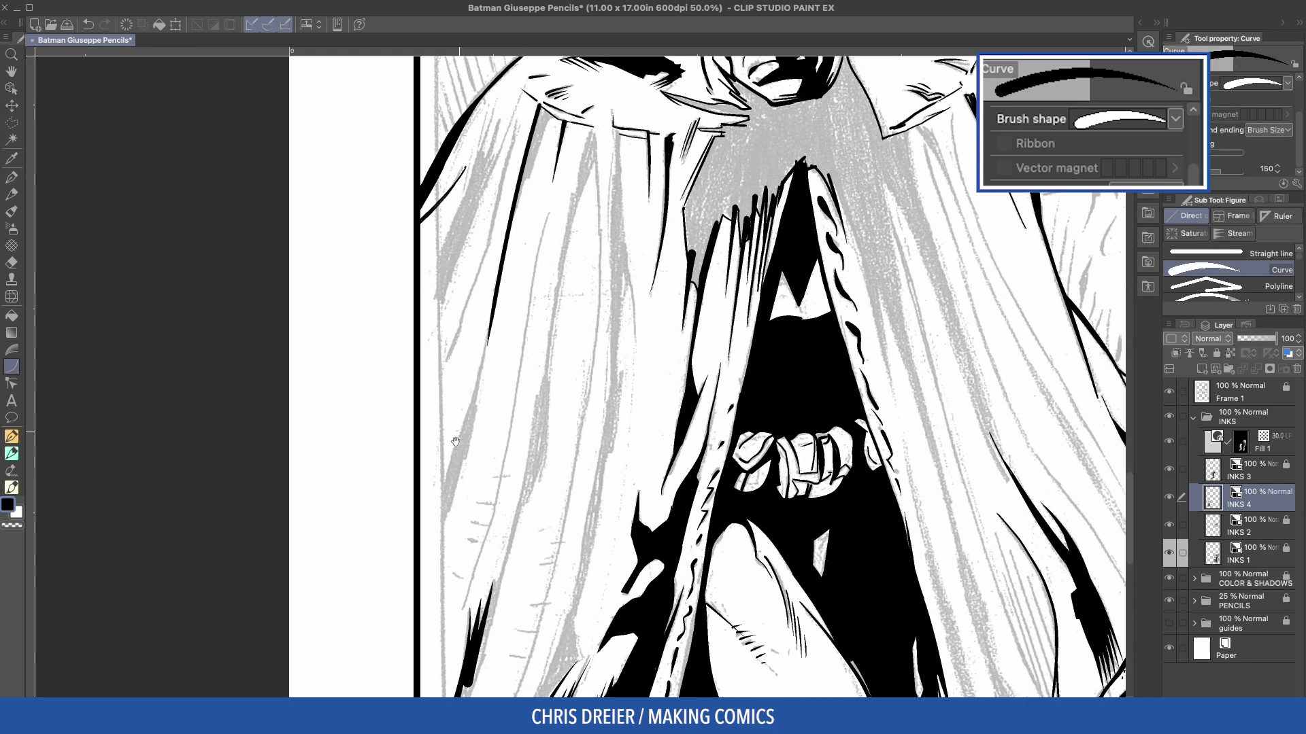
{"action": "mouse_move", "coordinate": [410, 567]}
{"action": "left_mouse_down"}
{"action": "mouse_move", "coordinate": [490, 341]}
{"action": "mouse_move", "coordinate": [402, 555]}
{"action": "mouse_move", "coordinate": [464, 438]}
{"action": "left_mouse_up"}
{"action": "left_click", "coordinate": [460, 486]}
{"action": "left_click", "coordinate": [450, 479]}
{"action": "left_click", "coordinate": [437, 510]}
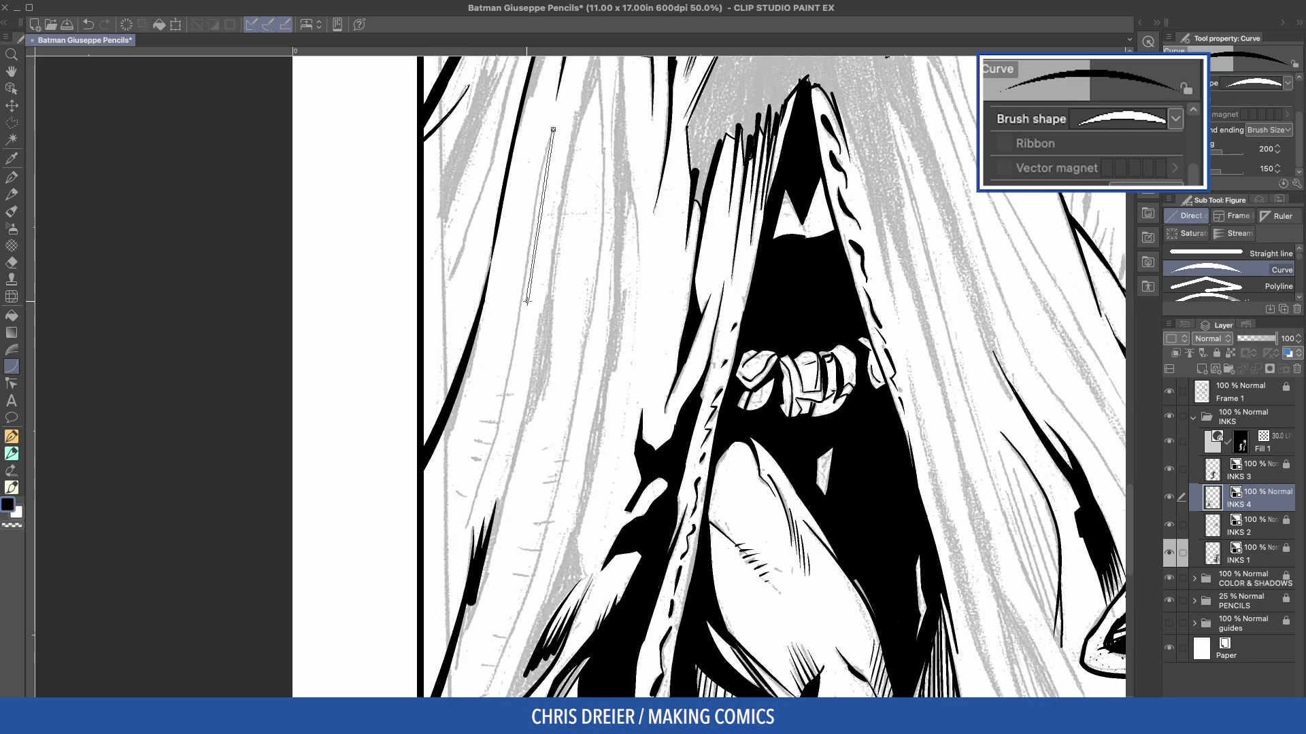
{"action": "mouse_move", "coordinate": [554, 129]}
{"action": "left_mouse_down"}
{"action": "mouse_move", "coordinate": [518, 323]}
{"action": "mouse_move", "coordinate": [442, 565]}
{"action": "left_mouse_up"}
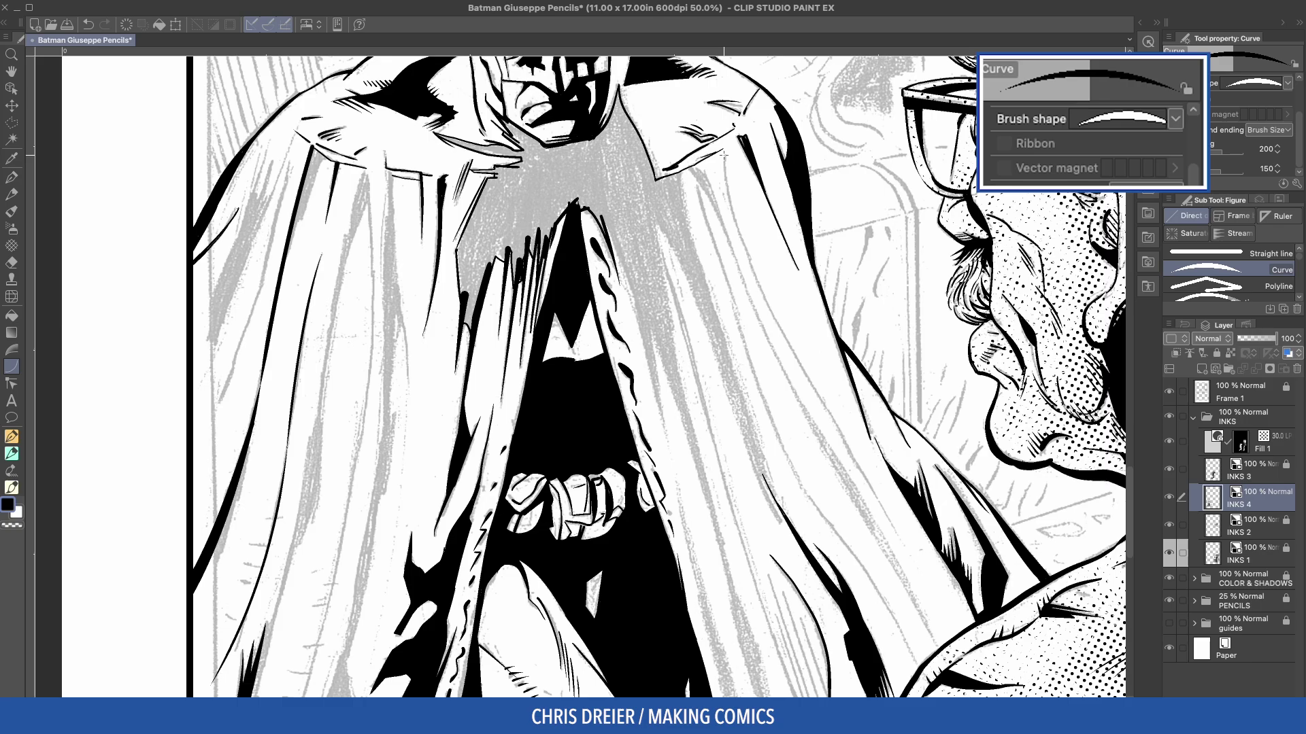
- Add long Curve fold lines from the collar down the cape's right half, undo the last one, and add another on the left half
{"action": "left_click_drag", "start_coordinate": [741, 153], "coordinate": [898, 537]}
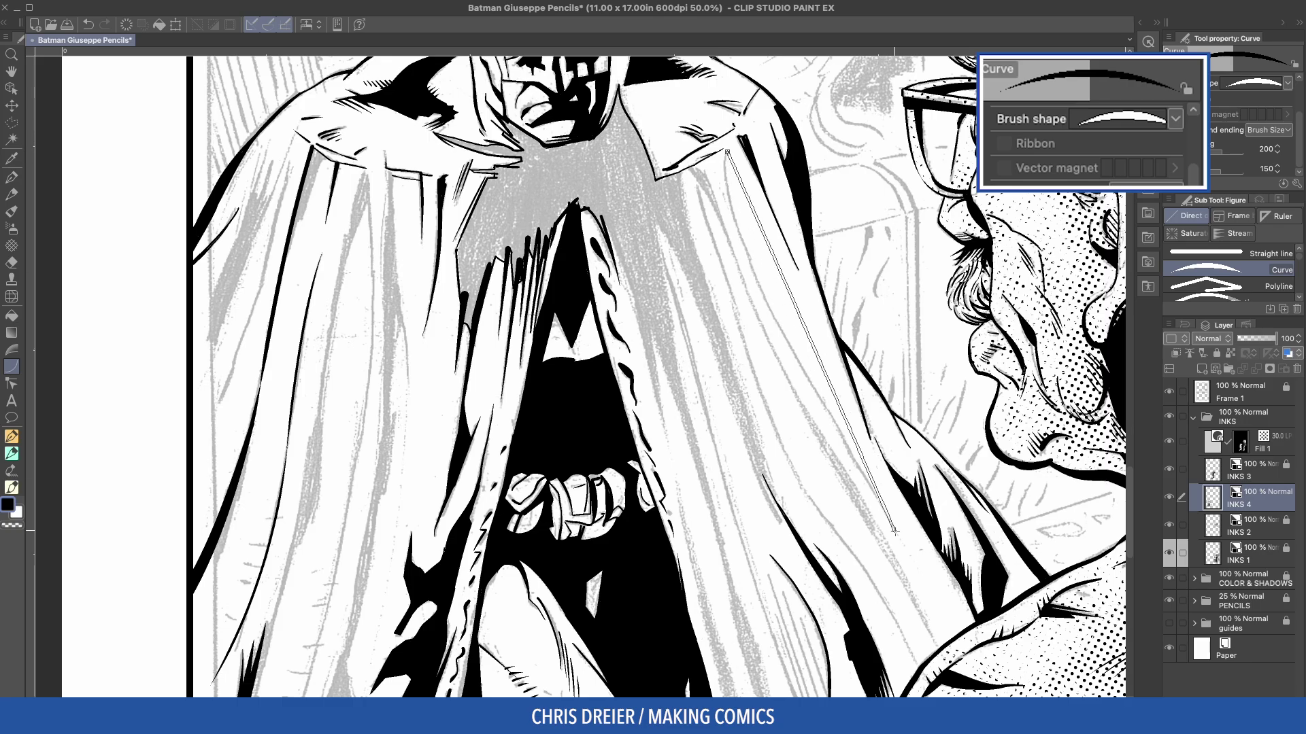
{"action": "left_click", "coordinate": [712, 266]}
{"action": "left_click_drag", "start_coordinate": [749, 334], "coordinate": [699, 182]}
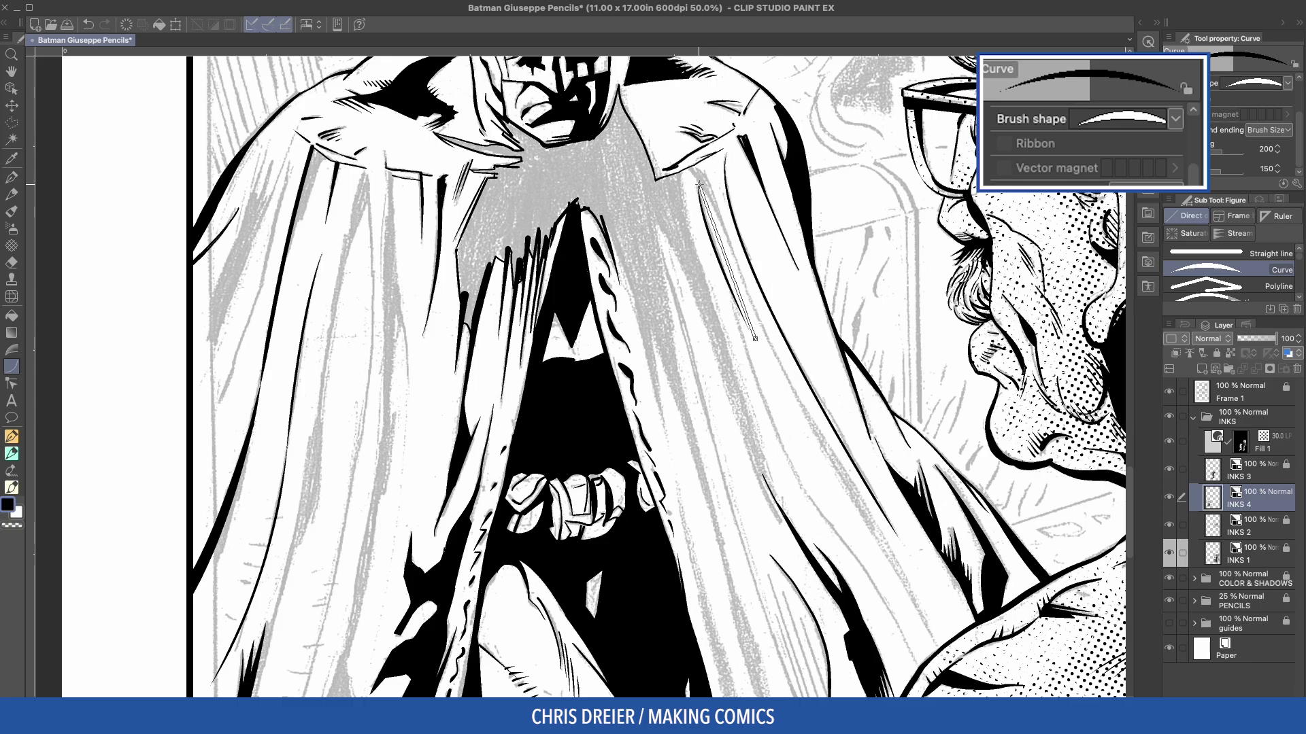
{"action": "left_click", "coordinate": [712, 262]}
{"action": "key", "text": "ctrl+z"}
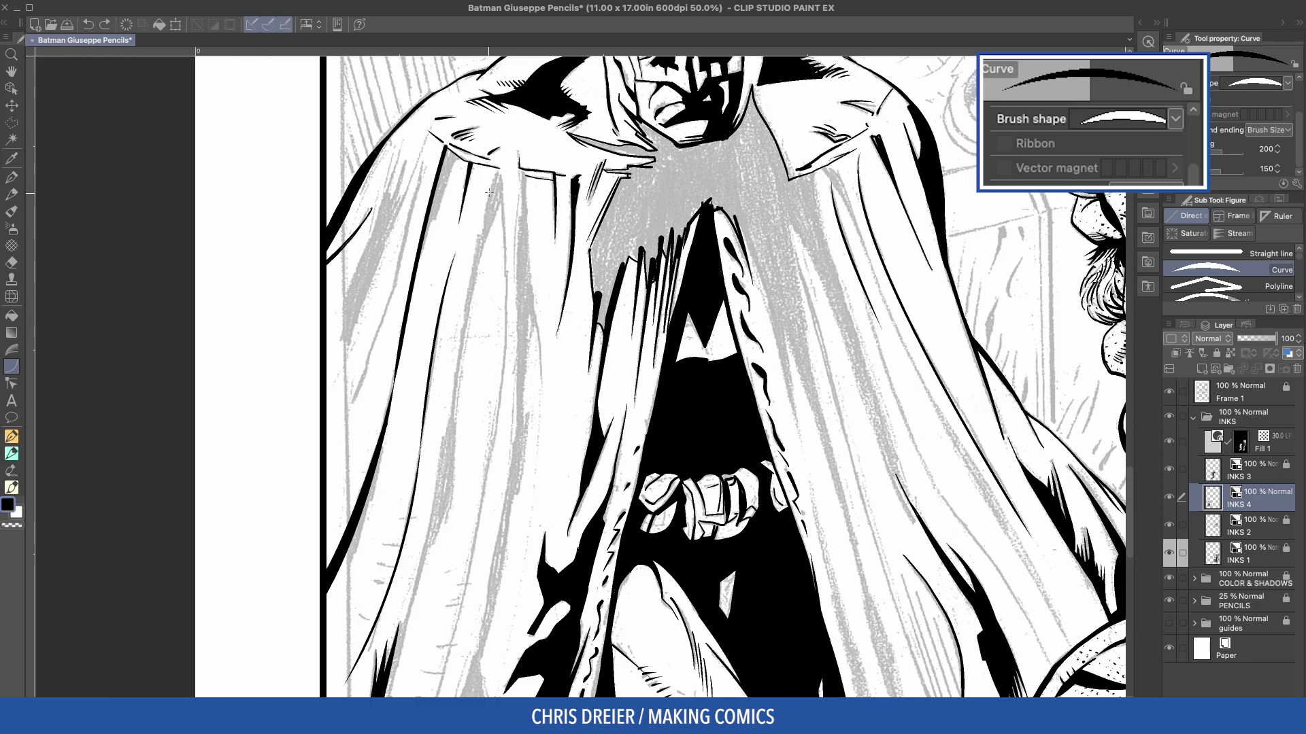
{"action": "left_click_drag", "start_coordinate": [499, 173], "coordinate": [517, 449]}
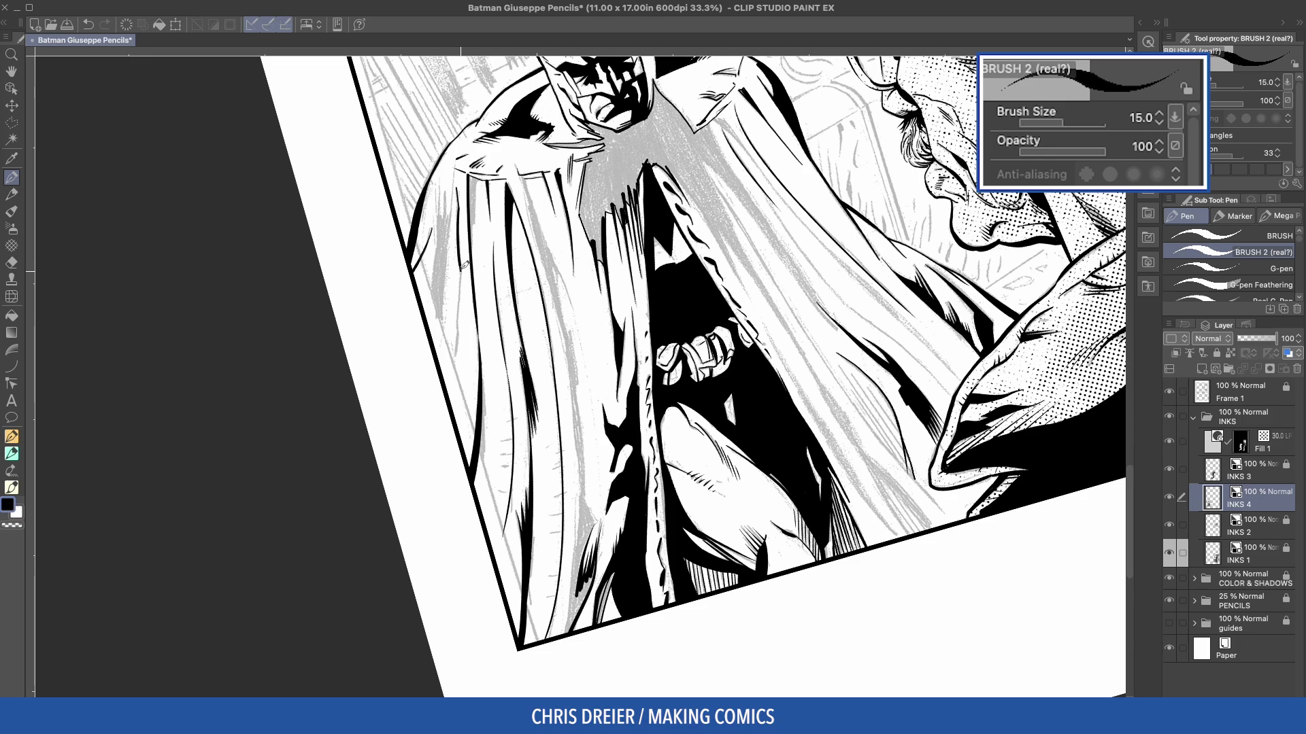
- Ink the outer fold lines of the cape beside the left panel border with BRUSH 2 at size 15
{"action": "left_click_drag", "start_coordinate": [461, 271], "coordinate": [445, 386]}
{"action": "left_click_drag", "start_coordinate": [458, 334], "coordinate": [446, 380]}
{"action": "left_click_drag", "start_coordinate": [453, 241], "coordinate": [435, 355]}
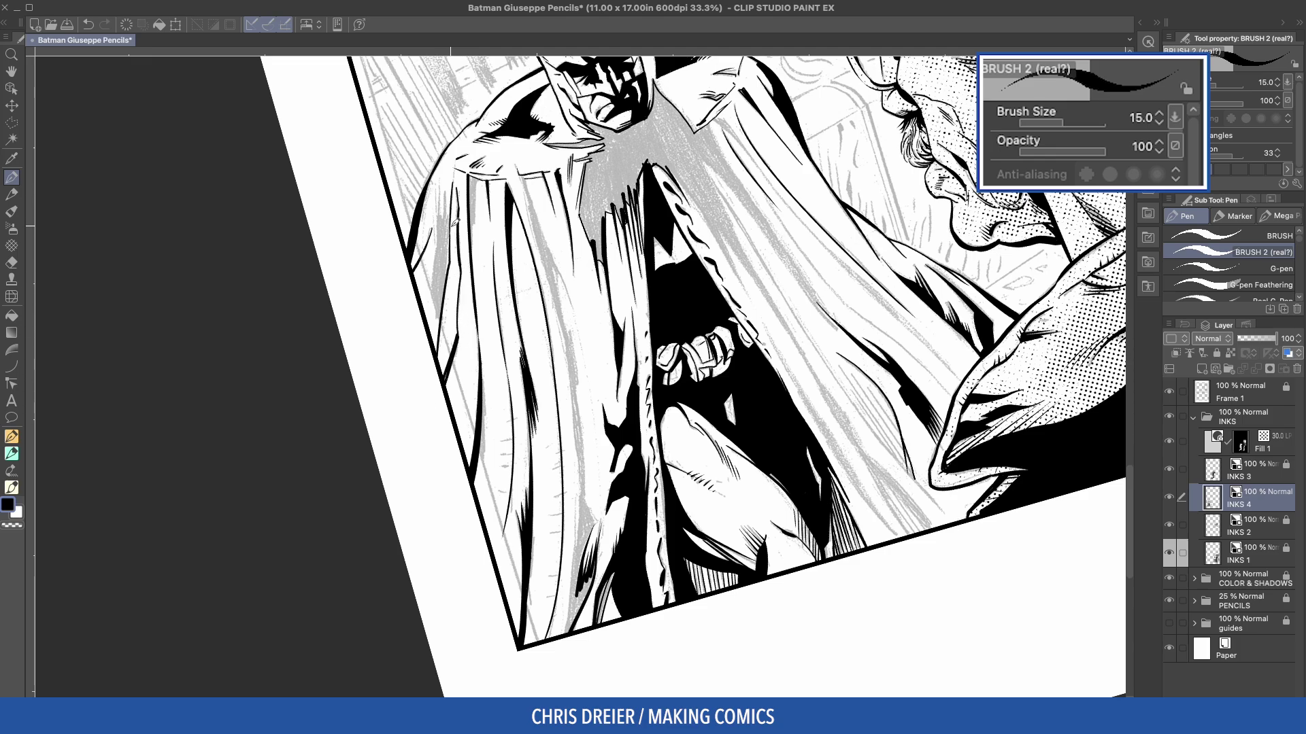
{"action": "left_click_drag", "start_coordinate": [439, 224], "coordinate": [428, 313]}
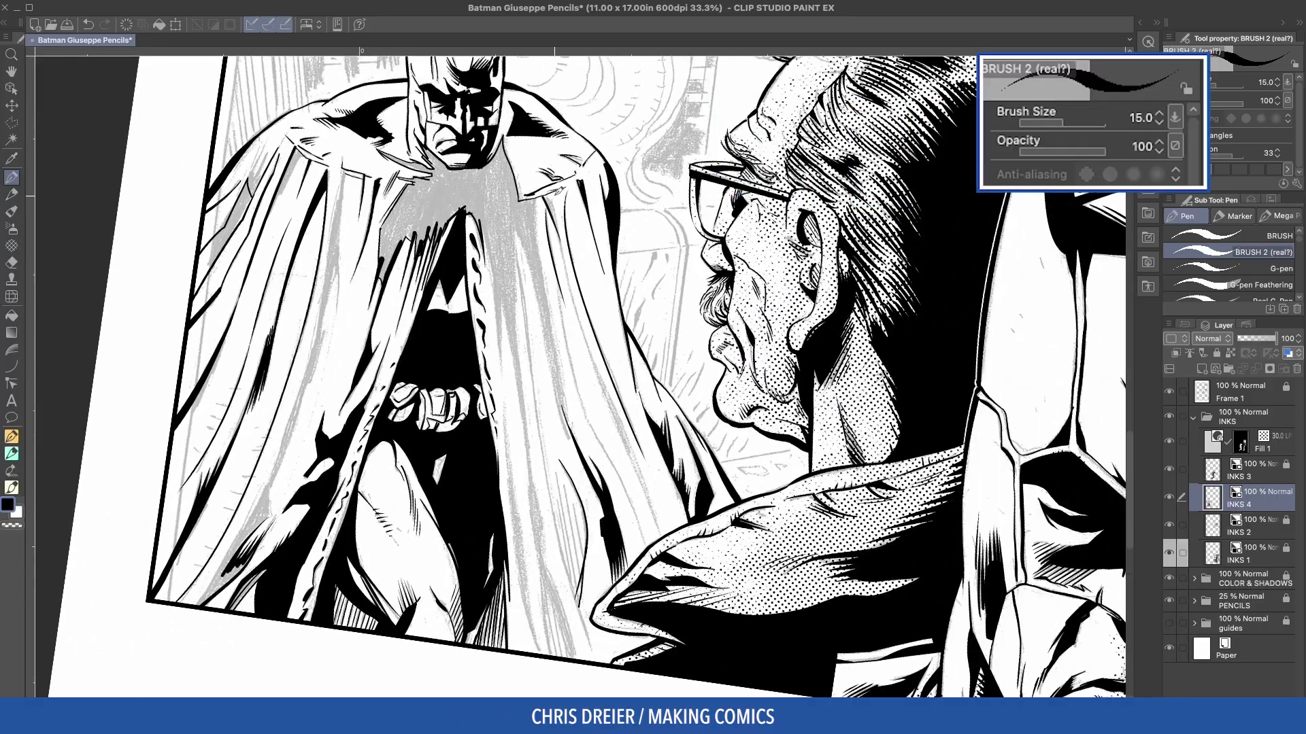
- Ink and thicken the outer folds on the cape half facing the man with glasses using BRUSH 2 at size 15, undoing the last stroke
{"action": "left_click_drag", "start_coordinate": [554, 188], "coordinate": [582, 346]}
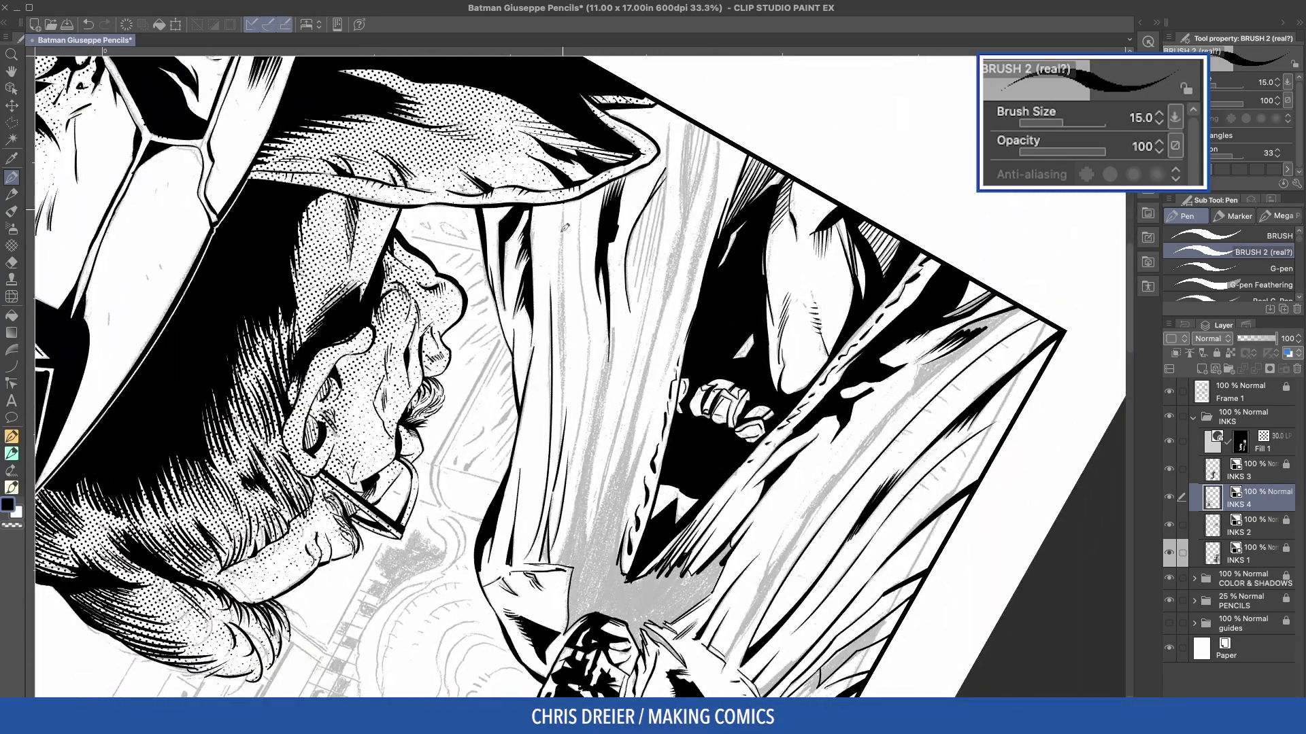
{"action": "left_click_drag", "start_coordinate": [563, 204], "coordinate": [563, 406]}
{"action": "left_click_drag", "start_coordinate": [559, 334], "coordinate": [560, 430]}
{"action": "left_click_drag", "start_coordinate": [558, 359], "coordinate": [560, 447]}
{"action": "left_click_drag", "start_coordinate": [580, 202], "coordinate": [572, 480]}
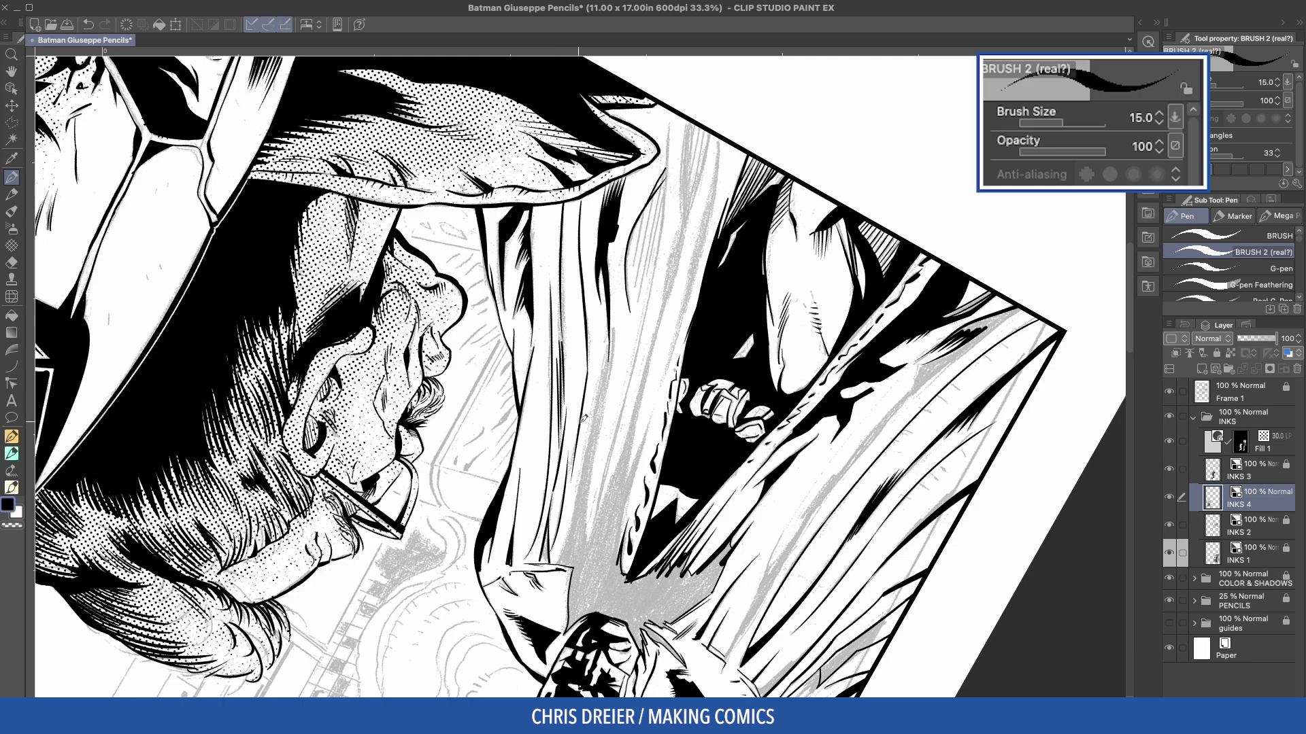
{"action": "key", "text": "ctrl+z"}
- Ink tapered shadow strokes toward the collar on the middle and inner folds of the cape's right half, undoing one misplaced long line
{"action": "left_click_drag", "start_coordinate": [587, 375], "coordinate": [570, 491]}
{"action": "left_click_drag", "start_coordinate": [581, 397], "coordinate": [570, 465]}
{"action": "left_click_drag", "start_coordinate": [614, 318], "coordinate": [580, 547]}
{"action": "key", "text": "ctrl+z"}
{"action": "left_click_drag", "start_coordinate": [606, 421], "coordinate": [590, 558]}
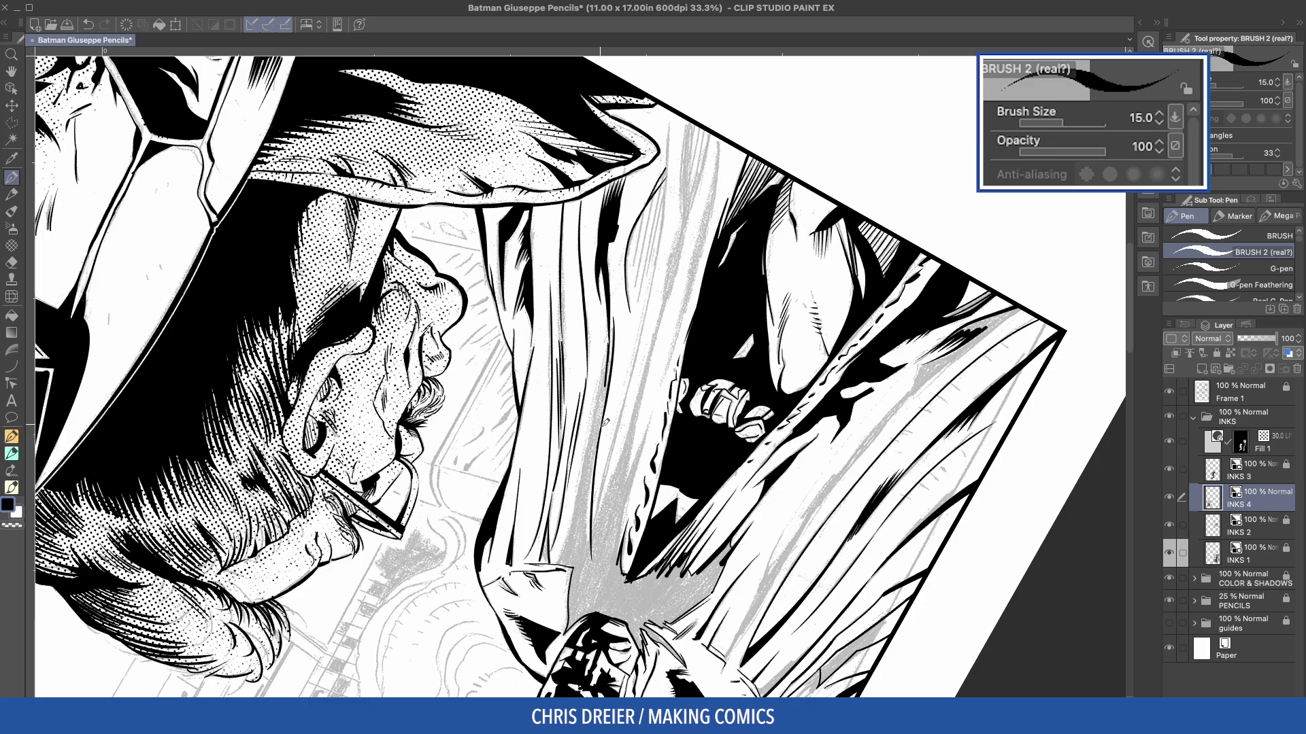
{"action": "left_click_drag", "start_coordinate": [608, 337], "coordinate": [579, 513]}
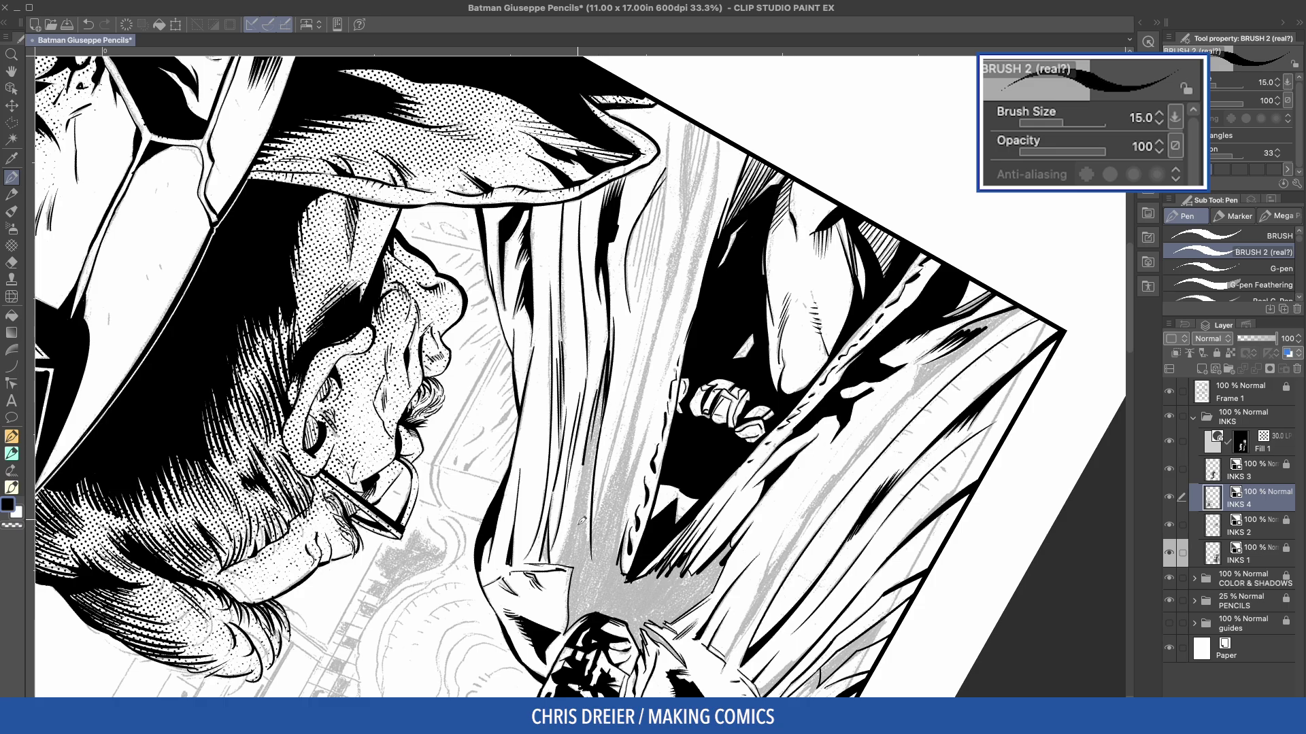
{"action": "left_click_drag", "start_coordinate": [597, 414], "coordinate": [554, 564]}
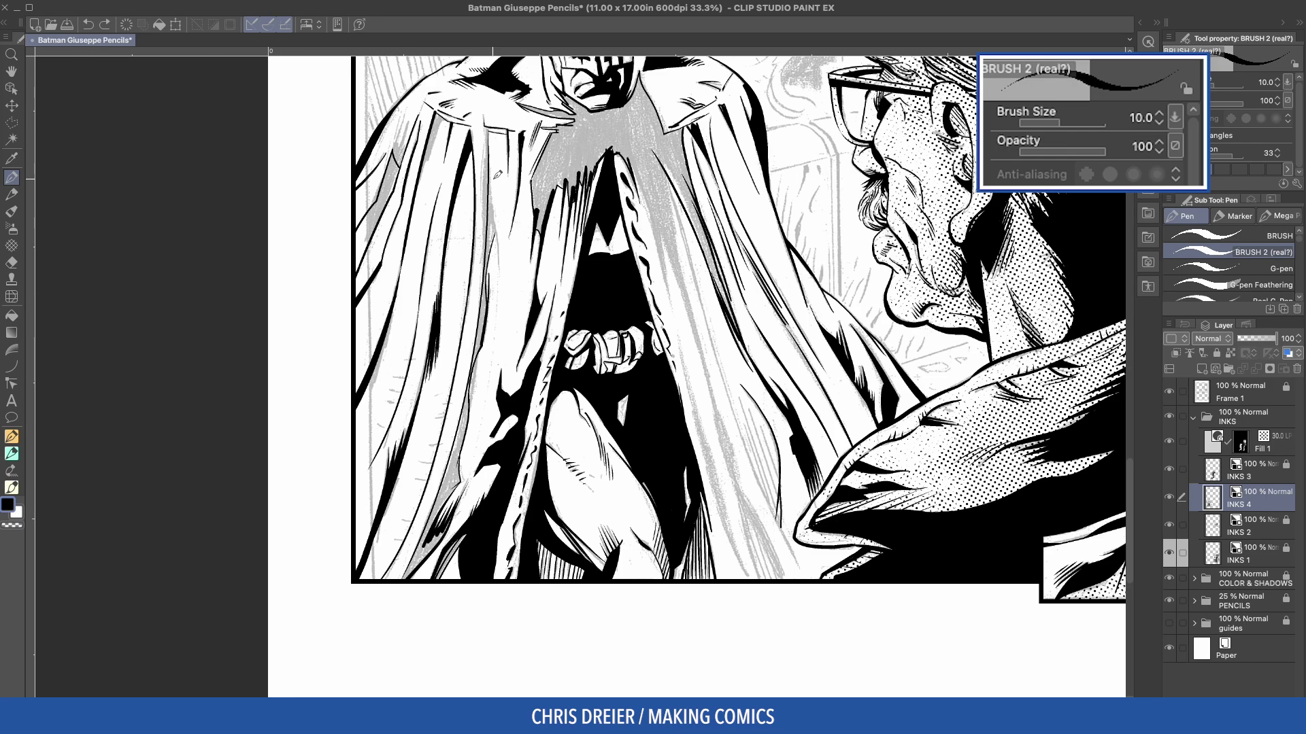
- Add thin tapered strokes to the left cape folds beside the opening with BRUSH 2 at sizes 10 and 12
{"action": "left_click_drag", "start_coordinate": [493, 164], "coordinate": [499, 287]}
{"action": "left_click_drag", "start_coordinate": [486, 131], "coordinate": [489, 252]}
{"action": "left_click_drag", "start_coordinate": [483, 155], "coordinate": [484, 261]}
{"action": "left_click_drag", "start_coordinate": [480, 195], "coordinate": [500, 367]}
{"action": "left_click_drag", "start_coordinate": [488, 312], "coordinate": [501, 373]}
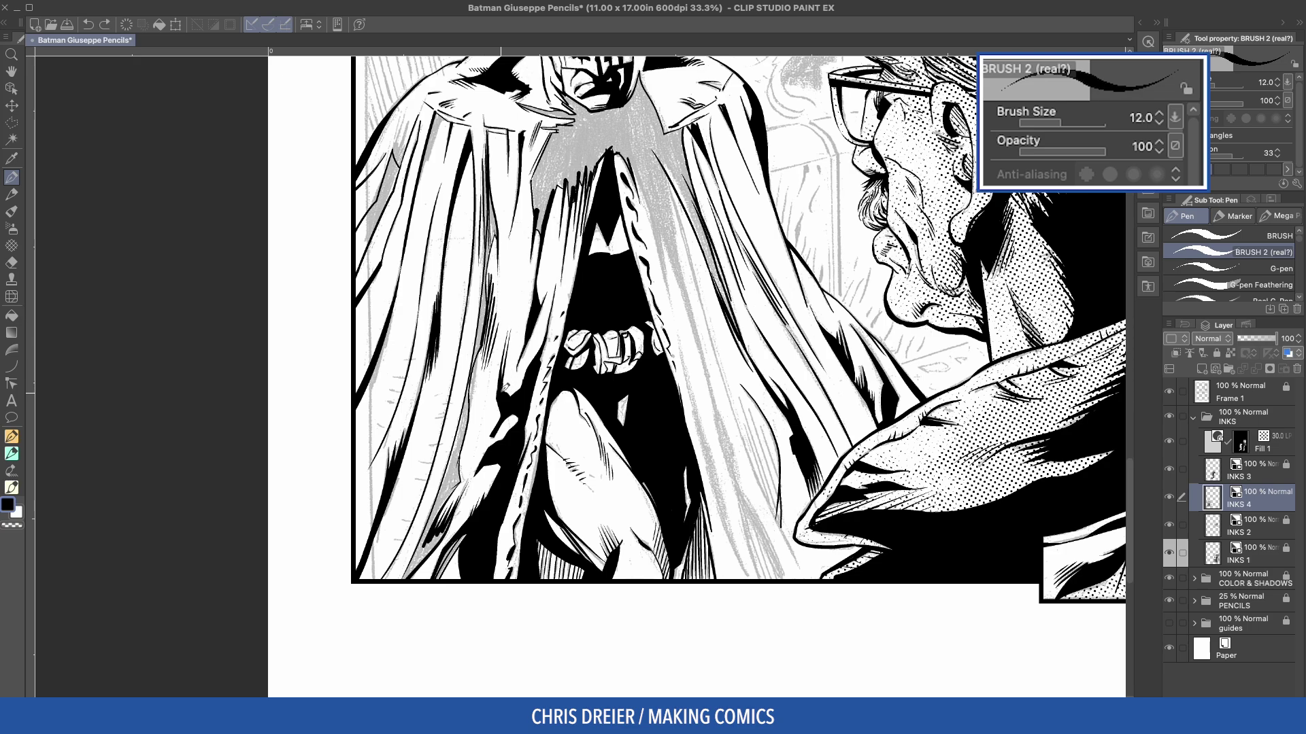
{"action": "left_click_drag", "start_coordinate": [511, 383], "coordinate": [508, 395]}
{"action": "left_click_drag", "start_coordinate": [529, 182], "coordinate": [536, 229]}
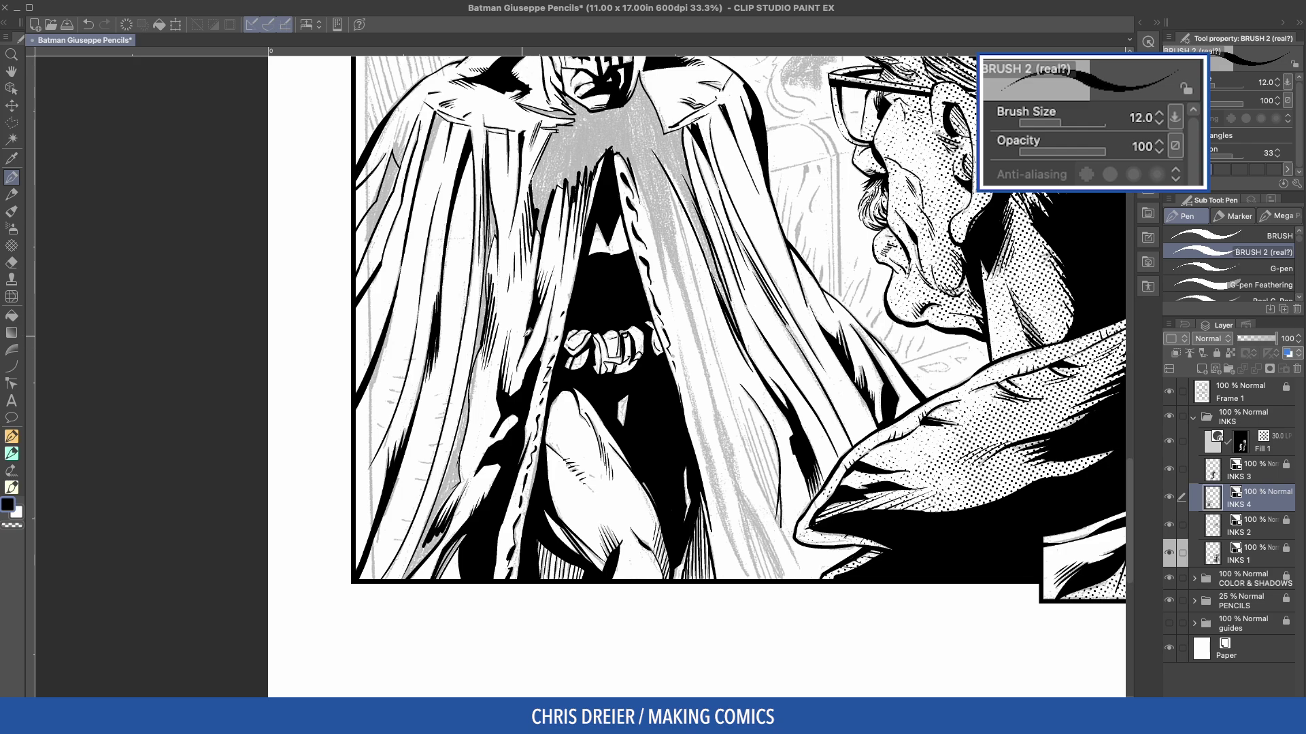
{"action": "left_click_drag", "start_coordinate": [561, 179], "coordinate": [556, 230]}
- Feather the shadow in the cape folds below the left shoulder with G-pen Feathering at size 17 and fill it black
{"action": "left_click", "coordinate": [1260, 285]}
{"action": "left_click_drag", "start_coordinate": [476, 318], "coordinate": [734, 357]}
{"action": "mouse_move", "coordinate": [542, 83]}
{"action": "left_mouse_down"}
{"action": "mouse_move", "coordinate": [487, 96]}
{"action": "mouse_move", "coordinate": [535, 211]}
{"action": "left_mouse_up"}
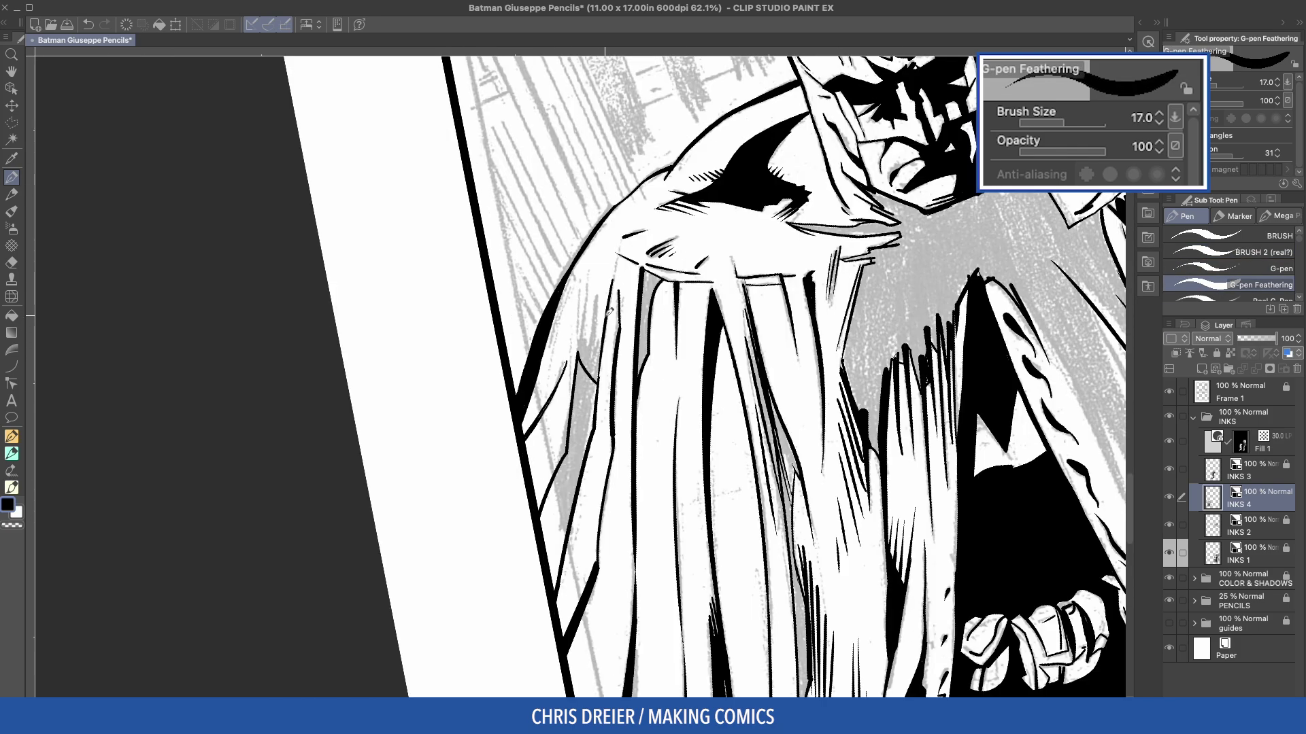
{"action": "mouse_move", "coordinate": [607, 318]}
{"action": "left_mouse_down"}
{"action": "mouse_move", "coordinate": [591, 382]}
{"action": "mouse_move", "coordinate": [602, 361]}
{"action": "left_mouse_up"}
{"action": "mouse_move", "coordinate": [589, 285]}
{"action": "left_mouse_down"}
{"action": "mouse_move", "coordinate": [575, 408]}
{"action": "mouse_move", "coordinate": [586, 360]}
{"action": "left_mouse_up"}
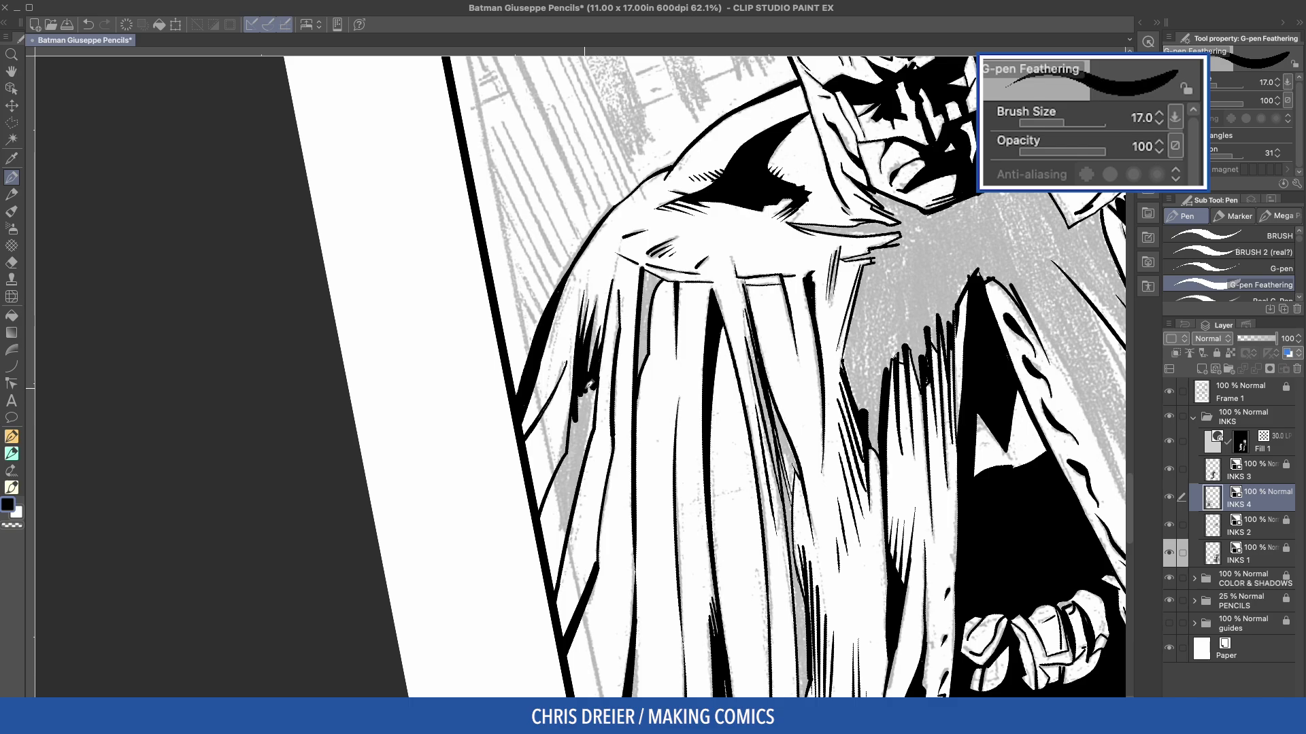
{"action": "key", "text": "g"}
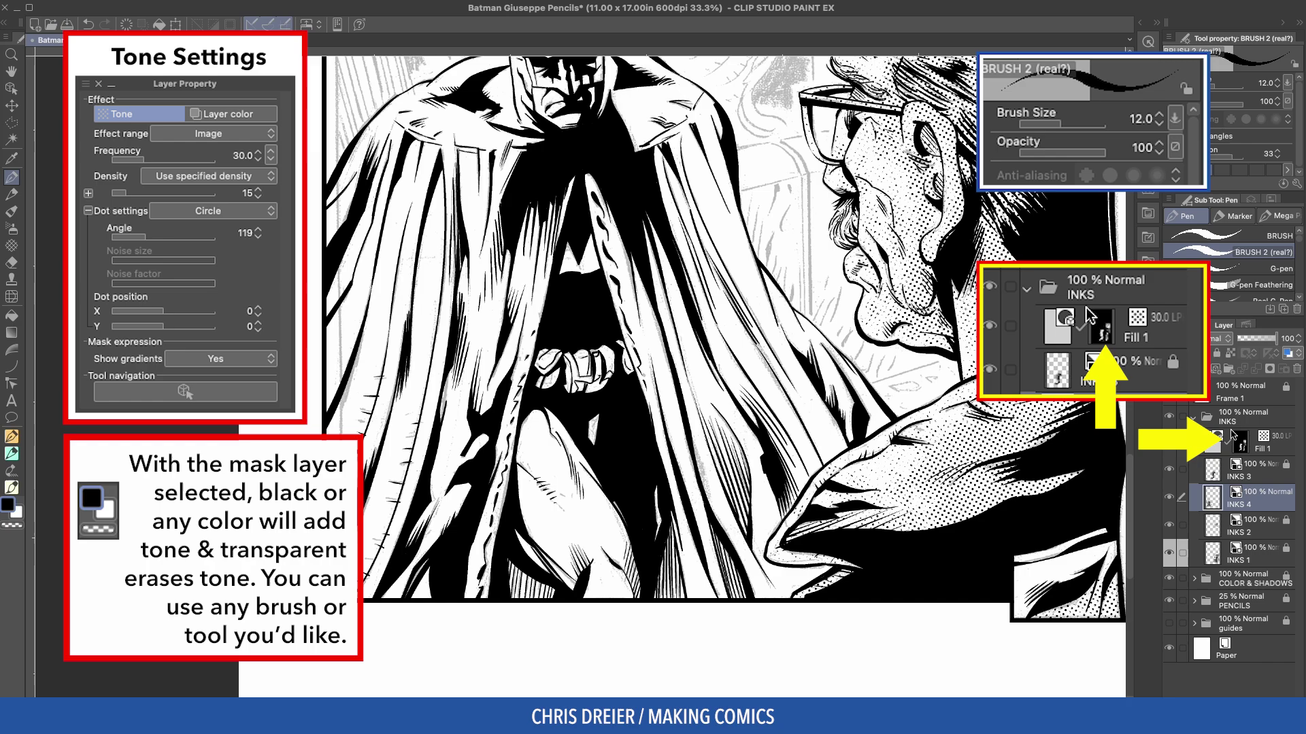
- Select the Fill 1 layer's mask and add tone to the torso, belt and legs with Lasso fill
{"action": "left_click", "coordinate": [1239, 446]}
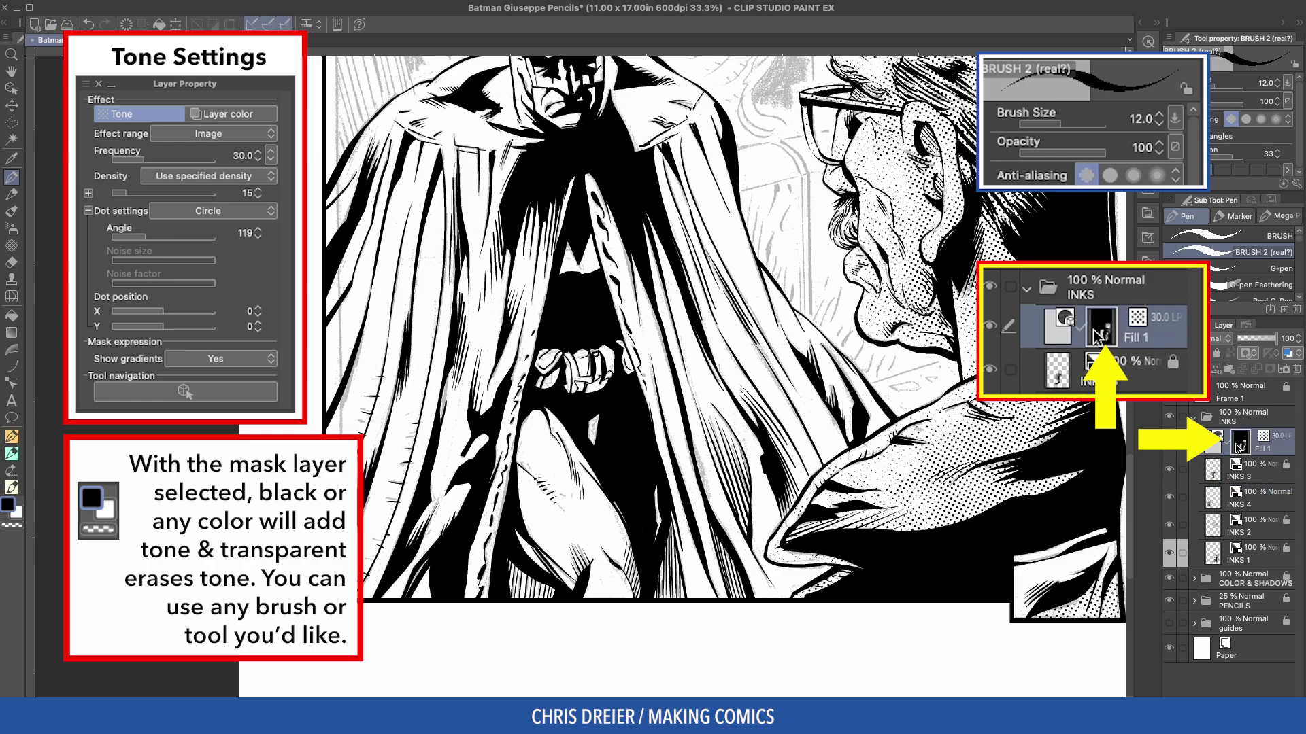
{"action": "key", "text": "u"}
{"action": "mouse_move", "coordinate": [564, 229]}
{"action": "left_mouse_down"}
{"action": "mouse_move", "coordinate": [554, 277]}
{"action": "mouse_move", "coordinate": [603, 257]}
{"action": "mouse_move", "coordinate": [559, 227]}
{"action": "left_mouse_up"}
{"action": "mouse_move", "coordinate": [544, 342]}
{"action": "left_mouse_down"}
{"action": "mouse_move", "coordinate": [584, 402]}
{"action": "mouse_move", "coordinate": [635, 371]}
{"action": "mouse_move", "coordinate": [582, 318]}
{"action": "mouse_move", "coordinate": [544, 342]}
{"action": "left_mouse_up"}
{"action": "mouse_move", "coordinate": [591, 408]}
{"action": "left_mouse_down"}
{"action": "mouse_move", "coordinate": [571, 419]}
{"action": "mouse_move", "coordinate": [590, 451]}
{"action": "mouse_move", "coordinate": [574, 591]}
{"action": "mouse_move", "coordinate": [504, 547]}
{"action": "mouse_move", "coordinate": [518, 445]}
{"action": "mouse_move", "coordinate": [586, 407]}
{"action": "left_mouse_up"}
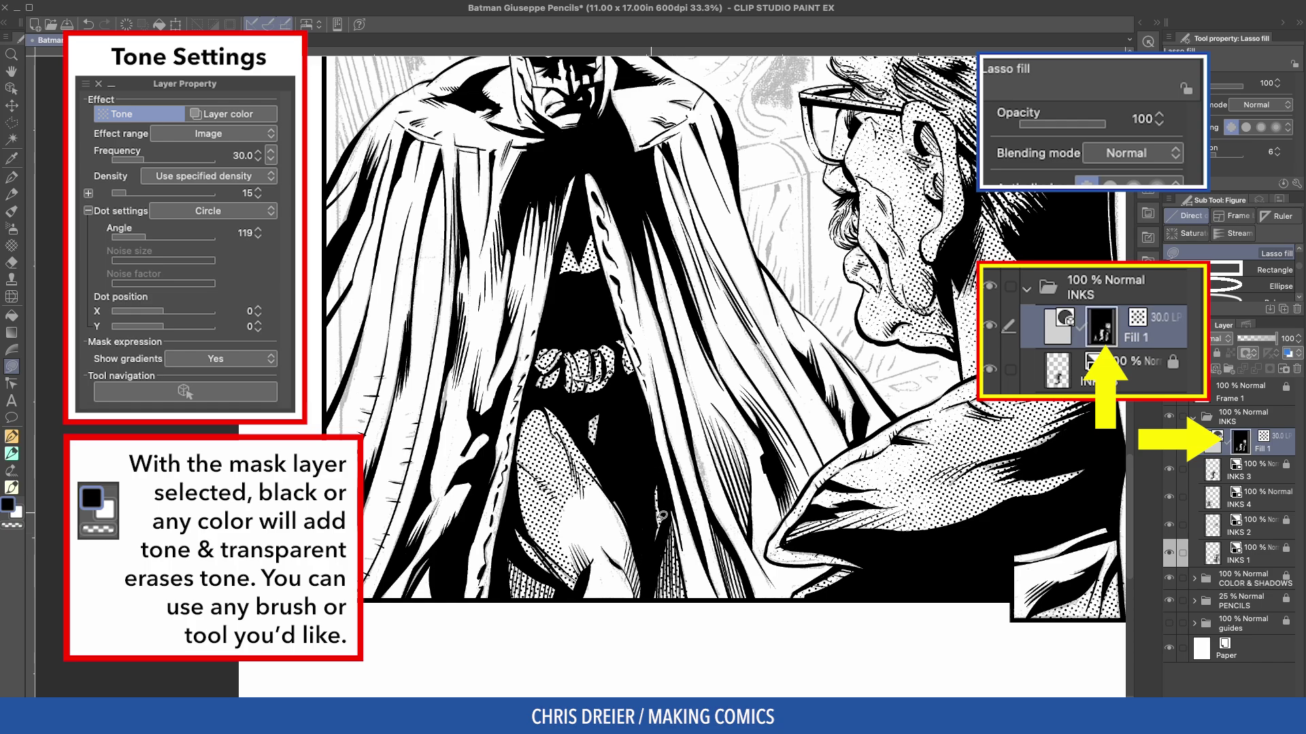
{"action": "left_click_drag", "start_coordinate": [682, 562], "coordinate": [687, 567]}
- Add Lasso fill tone to the ear, the shadowed side of the cowl and the face on the Fill 1 mask
{"action": "key", "text": "c"}
{"action": "key", "text": "super+minus"}
{"action": "key", "text": "super+minus"}
{"action": "key", "text": "super+minus"}
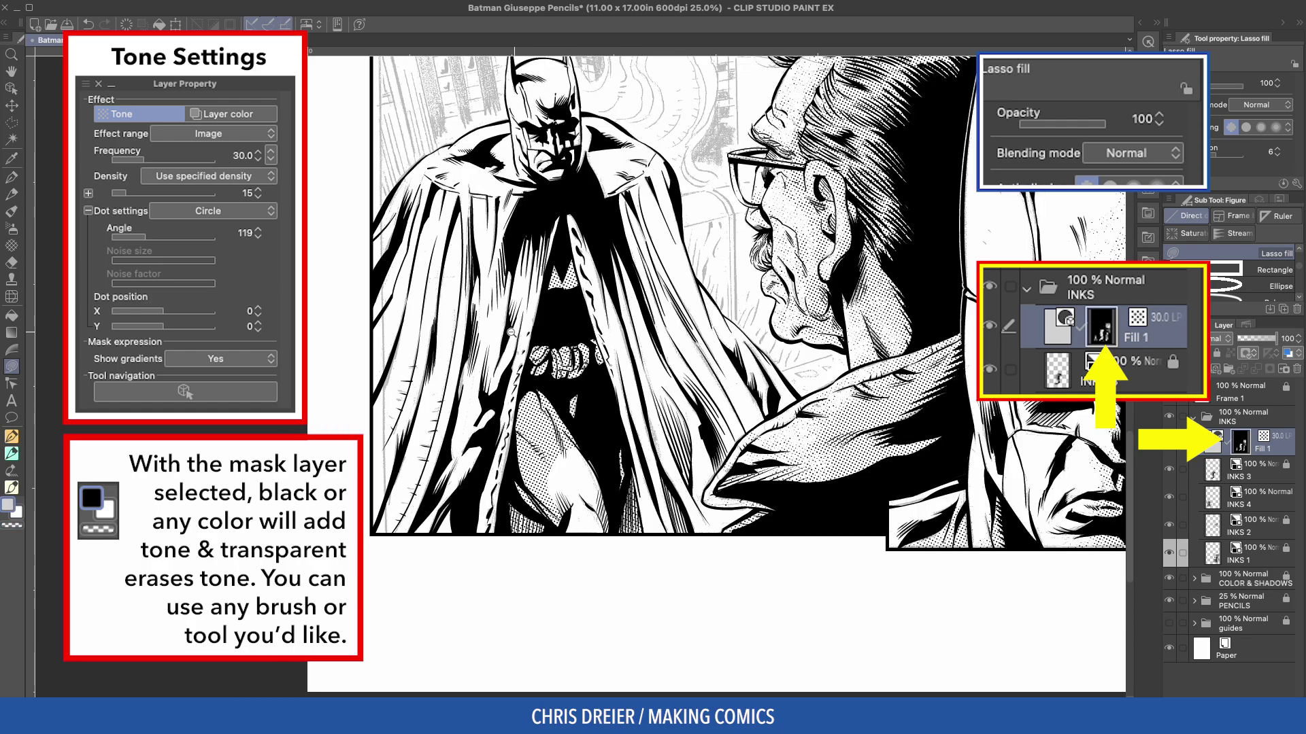
{"action": "left_click_drag", "start_coordinate": [506, 260], "coordinate": [437, 293]}
{"action": "scroll", "coordinate": [436, 293], "scroll_direction": "up", "scroll_amount": 5}
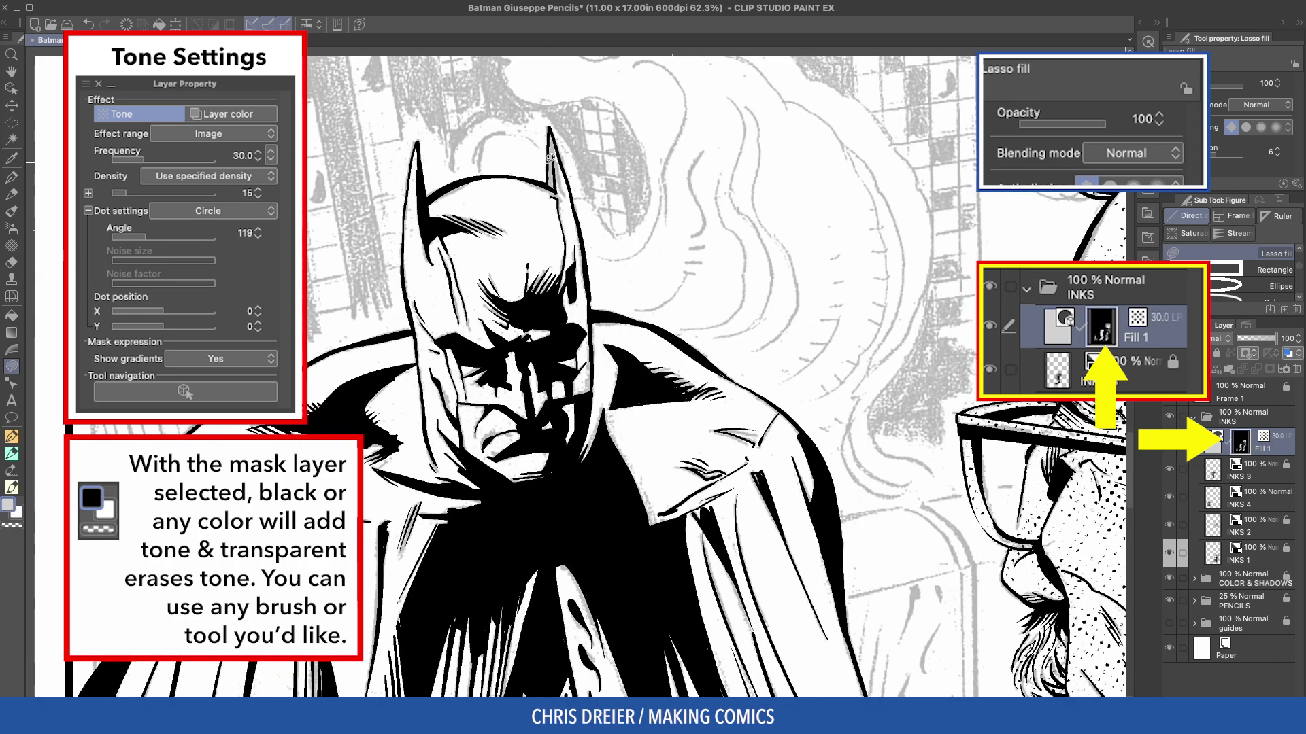
{"action": "mouse_move", "coordinate": [557, 133]}
{"action": "left_mouse_down"}
{"action": "mouse_move", "coordinate": [561, 189]}
{"action": "mouse_move", "coordinate": [456, 210]}
{"action": "mouse_move", "coordinate": [524, 336]}
{"action": "mouse_move", "coordinate": [537, 427]}
{"action": "mouse_move", "coordinate": [583, 469]}
{"action": "mouse_move", "coordinate": [593, 370]}
{"action": "mouse_move", "coordinate": [571, 194]}
{"action": "mouse_move", "coordinate": [579, 213]}
{"action": "left_mouse_up"}
{"action": "mouse_move", "coordinate": [490, 407]}
{"action": "left_mouse_down"}
{"action": "mouse_move", "coordinate": [515, 436]}
{"action": "mouse_move", "coordinate": [492, 410]}
{"action": "left_mouse_up"}
{"action": "key", "text": "ctrl+minus"}
{"action": "key", "text": "ctrl+minus"}
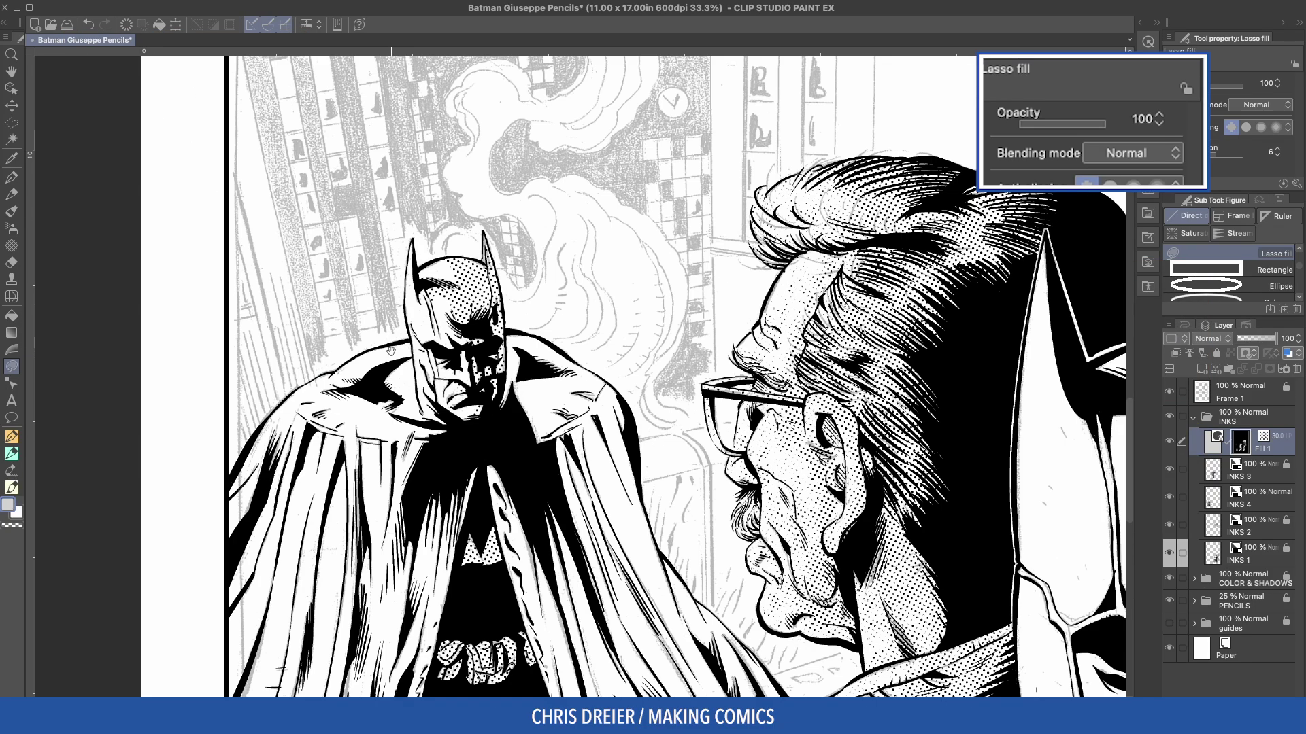
- Cover the collar and folds of the cape's right half with tone using Lasso fill
{"action": "mouse_move", "coordinate": [516, 340]}
{"action": "left_mouse_down"}
{"action": "mouse_move", "coordinate": [477, 259]}
{"action": "mouse_move", "coordinate": [562, 262]}
{"action": "mouse_move", "coordinate": [463, 282]}
{"action": "mouse_move", "coordinate": [469, 235]}
{"action": "left_mouse_up"}
{"action": "left_click_drag", "start_coordinate": [455, 406], "coordinate": [407, 287]}
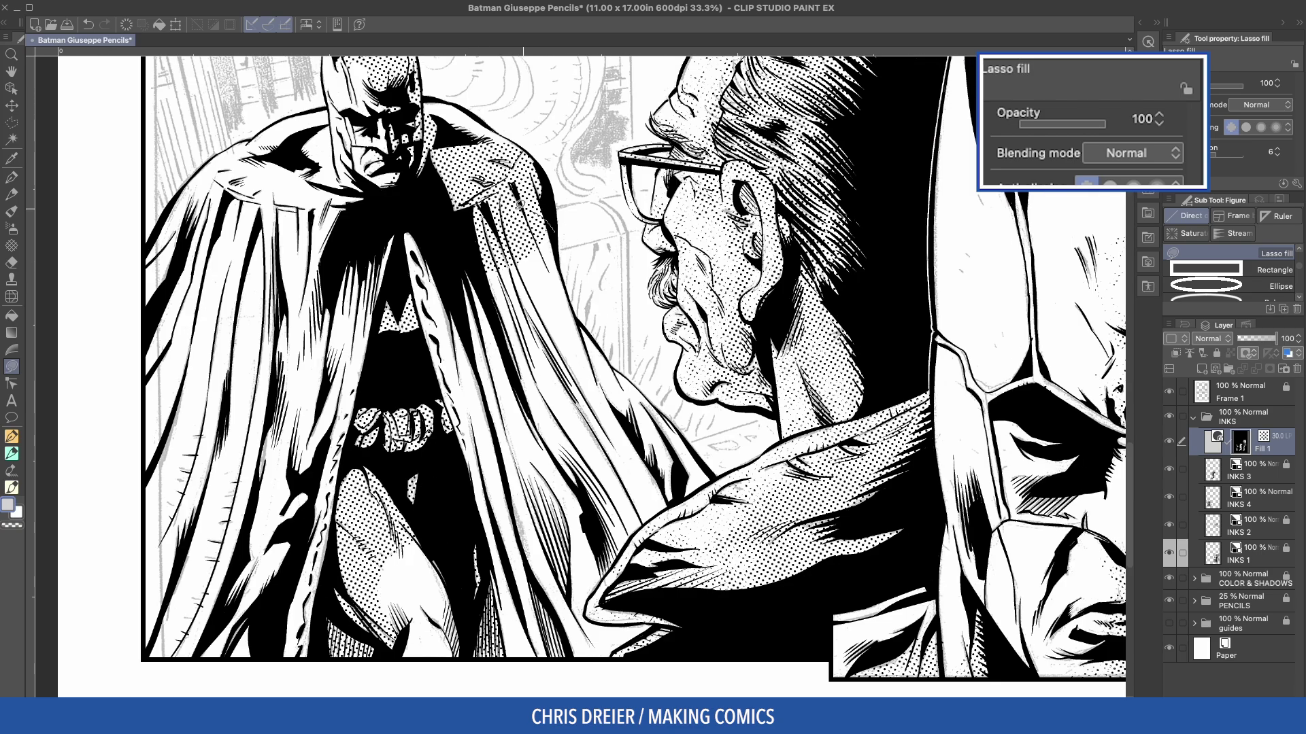
{"action": "mouse_move", "coordinate": [555, 232]}
{"action": "left_mouse_down"}
{"action": "mouse_move", "coordinate": [479, 582]}
{"action": "mouse_move", "coordinate": [634, 619]}
{"action": "mouse_move", "coordinate": [608, 558]}
{"action": "mouse_move", "coordinate": [547, 244]}
{"action": "left_mouse_up"}
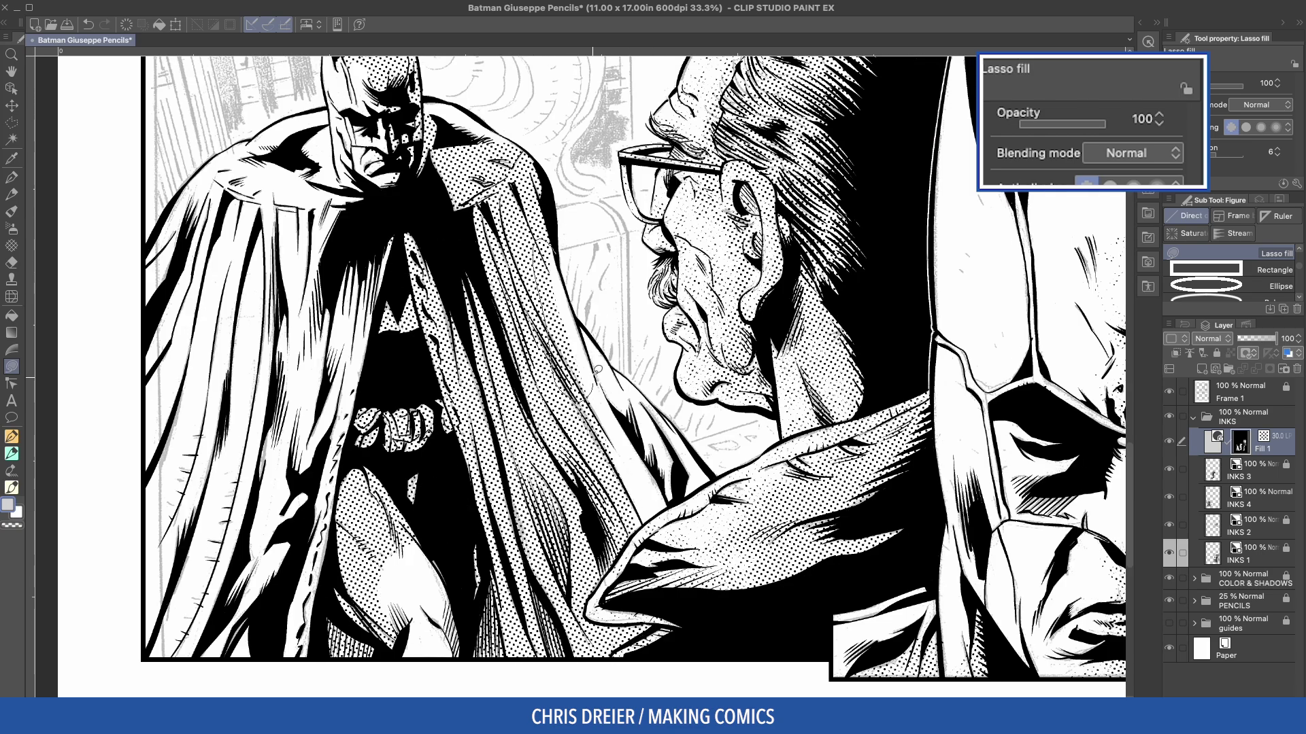
{"action": "mouse_move", "coordinate": [714, 473]}
{"action": "left_mouse_down"}
{"action": "mouse_move", "coordinate": [679, 428]}
{"action": "mouse_move", "coordinate": [670, 505]}
{"action": "mouse_move", "coordinate": [711, 478]}
{"action": "left_mouse_up"}
{"action": "mouse_move", "coordinate": [665, 413]}
{"action": "left_mouse_down"}
{"action": "mouse_move", "coordinate": [634, 379]}
{"action": "mouse_move", "coordinate": [578, 407]}
{"action": "left_mouse_up"}
- Add Lasso fill tone to the left collar and to the left cape folds beside the opening
{"action": "mouse_move", "coordinate": [348, 257]}
{"action": "left_mouse_down"}
{"action": "mouse_move", "coordinate": [338, 340]}
{"action": "mouse_move", "coordinate": [367, 370]}
{"action": "mouse_move", "coordinate": [359, 286]}
{"action": "left_mouse_up"}
{"action": "left_click_drag", "start_coordinate": [307, 127], "coordinate": [328, 127]}
{"action": "mouse_move", "coordinate": [344, 183]}
{"action": "left_mouse_down"}
{"action": "mouse_move", "coordinate": [301, 187]}
{"action": "mouse_move", "coordinate": [374, 190]}
{"action": "mouse_move", "coordinate": [350, 183]}
{"action": "left_mouse_up"}
{"action": "left_click_drag", "start_coordinate": [265, 216], "coordinate": [264, 235]}
{"action": "mouse_move", "coordinate": [278, 327]}
{"action": "left_mouse_down"}
{"action": "mouse_move", "coordinate": [299, 521]}
{"action": "mouse_move", "coordinate": [342, 371]}
{"action": "left_mouse_up"}
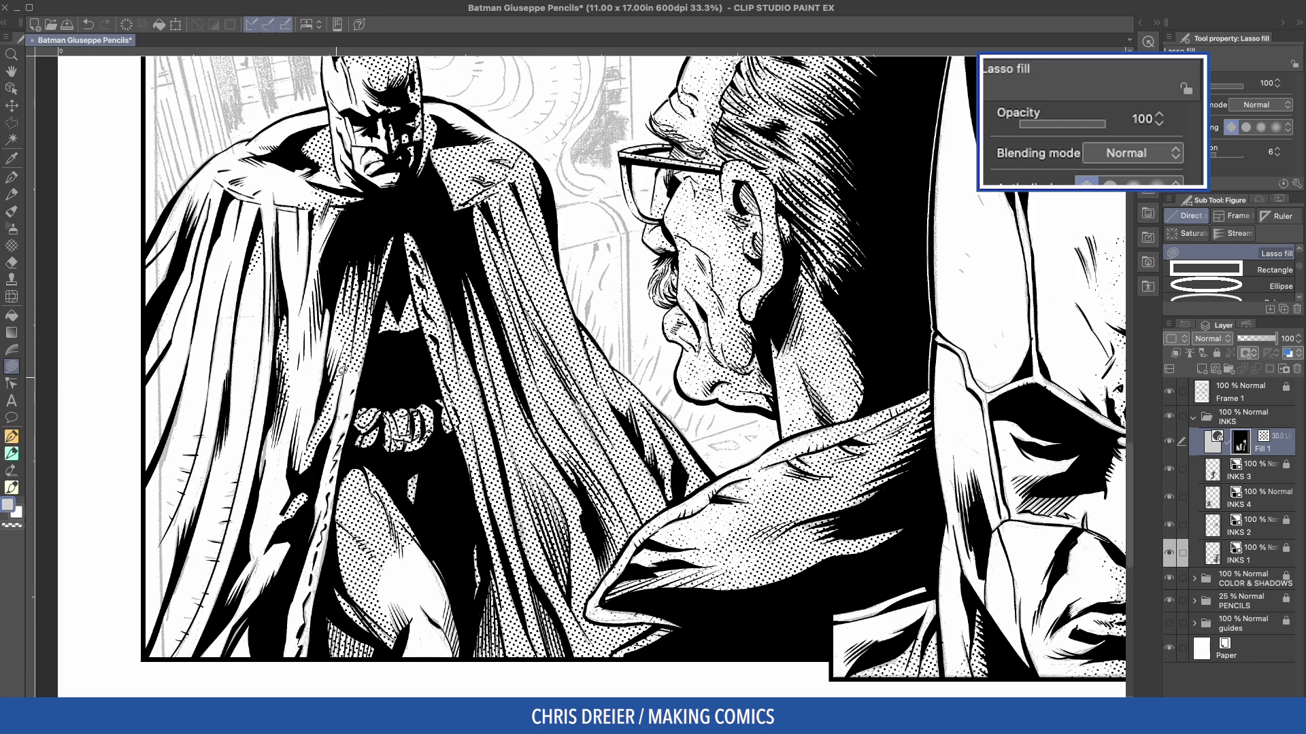
- Hide the PENCILS folder to view the inks and tone without the sketch
{"action": "scroll", "coordinate": [399, 540], "scroll_direction": "down", "scroll_amount": 3}
{"action": "scroll", "coordinate": [544, 381], "scroll_direction": "up", "scroll_amount": 2}
{"action": "left_click", "coordinate": [1169, 601]}
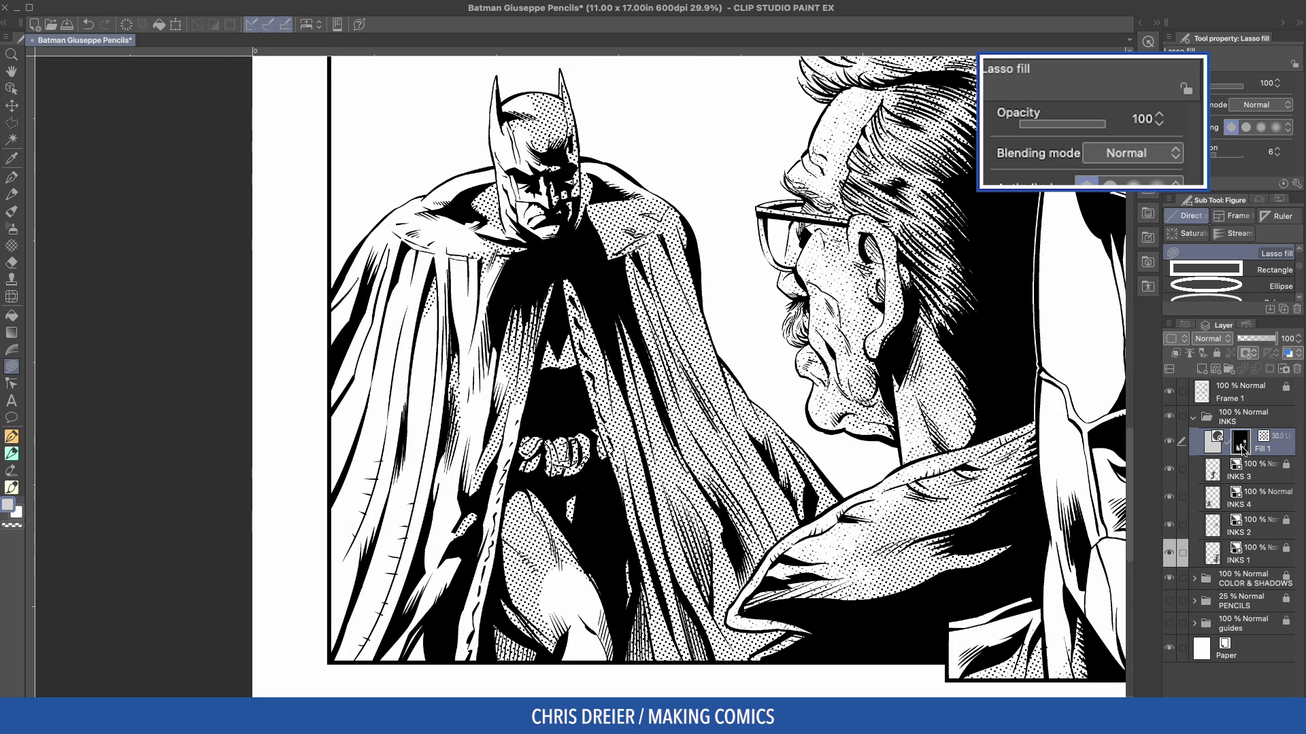
- Work the tone on the lower folds of the cape's left half with the CROSSHATCH marker at size 80 on the Fill 1 mask
{"action": "key", "text": "p"}
{"action": "left_click", "coordinate": [1248, 292]}
{"action": "key", "text": "bracketleft"}
{"action": "key", "text": "bracketleft"}
{"action": "key", "text": "bracketleft"}
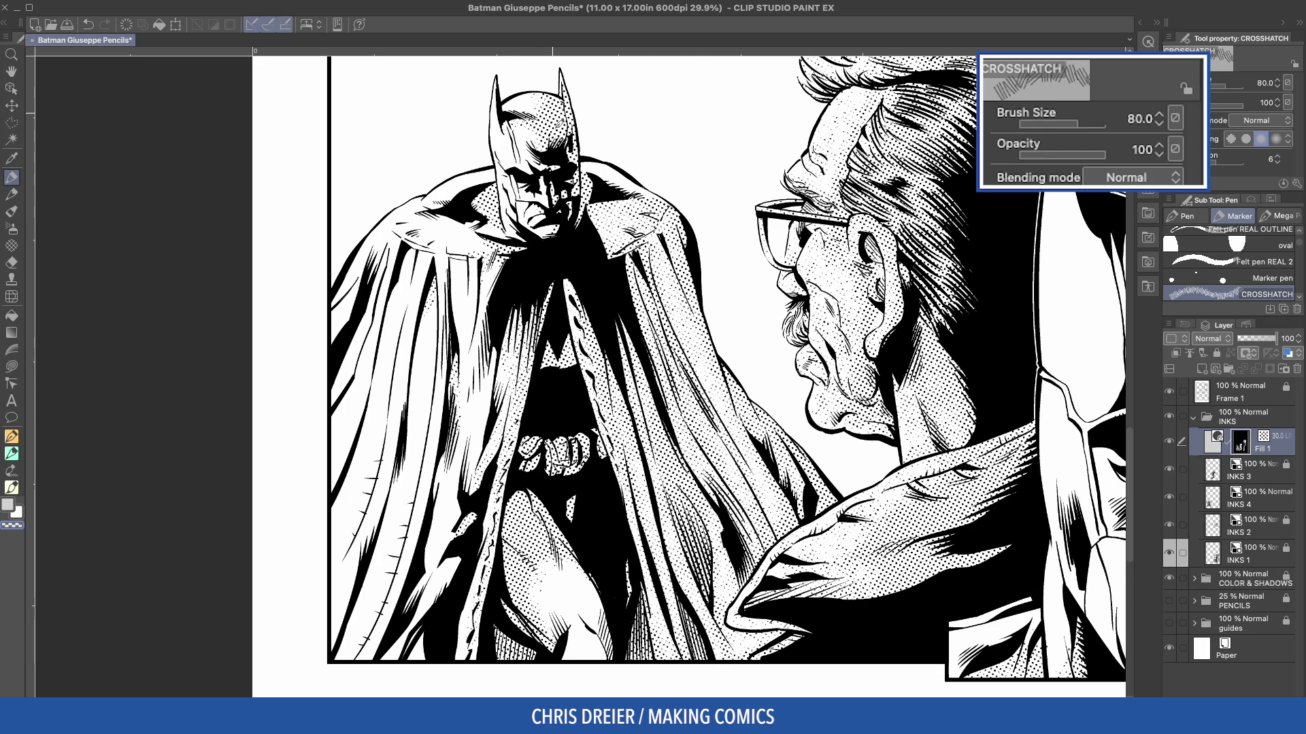
{"action": "left_click_drag", "start_coordinate": [437, 566], "coordinate": [408, 638]}
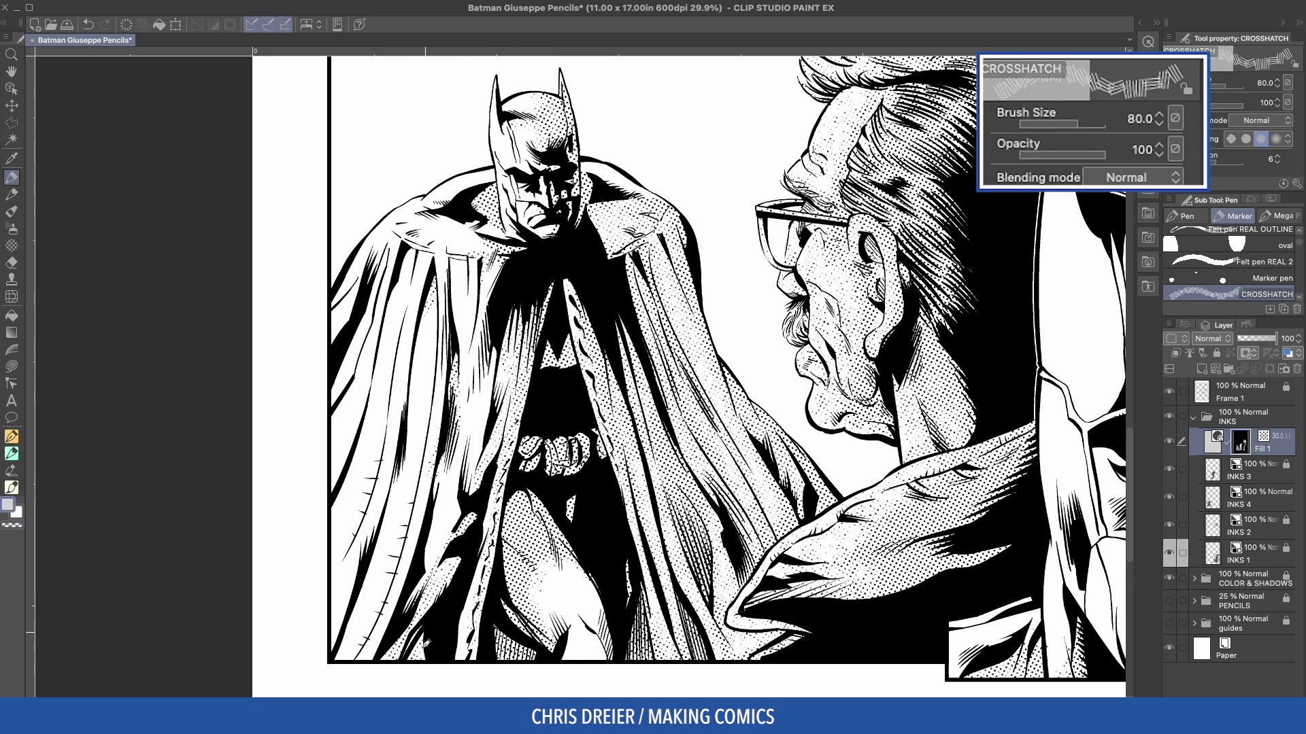
{"action": "left_click_drag", "start_coordinate": [423, 520], "coordinate": [381, 646]}
{"action": "left_click_drag", "start_coordinate": [389, 503], "coordinate": [347, 649]}
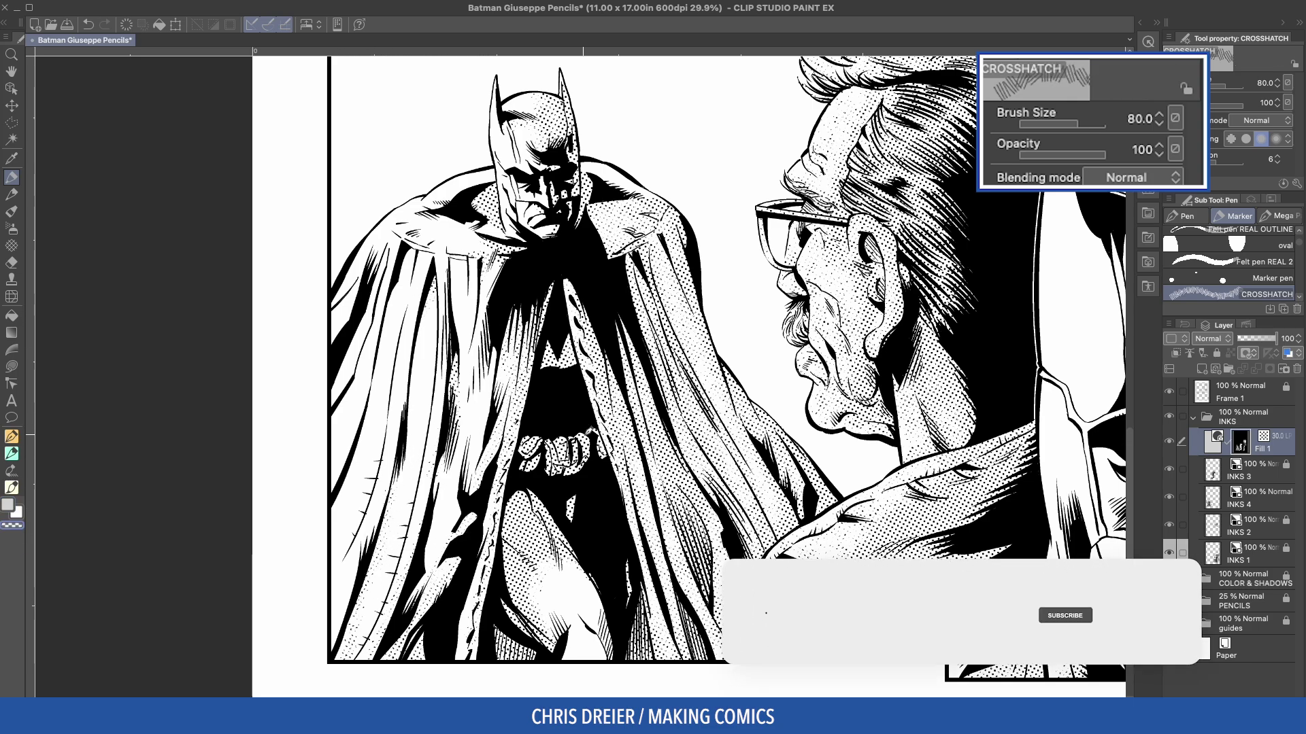
{"action": "scroll", "coordinate": [541, 411], "scroll_direction": "down", "scroll_amount": 3}
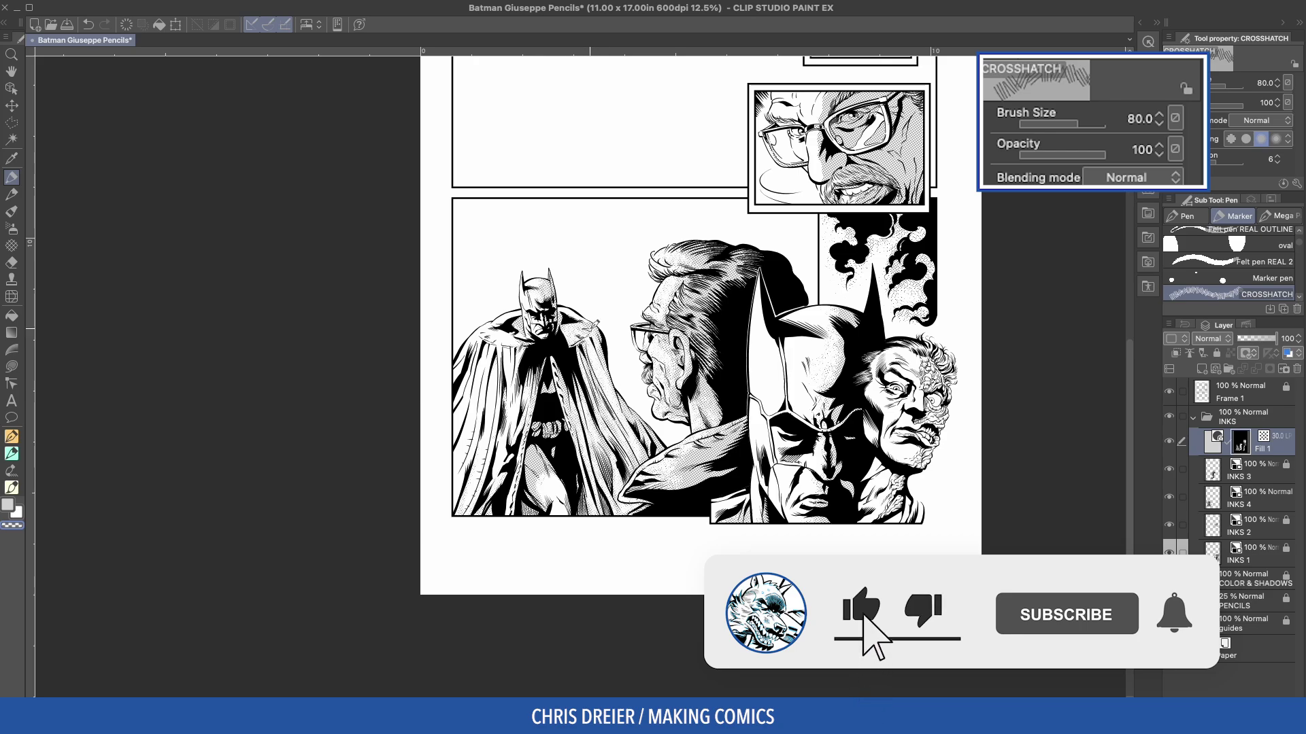